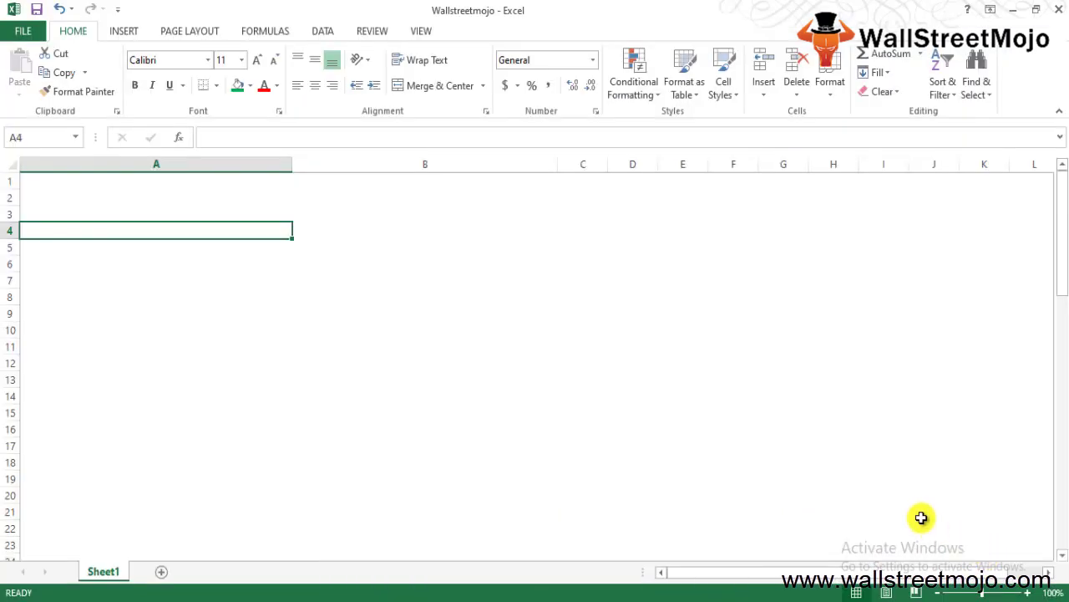
Enter the note 'Management investors' in cell A2.
key("Up")
key("Up")
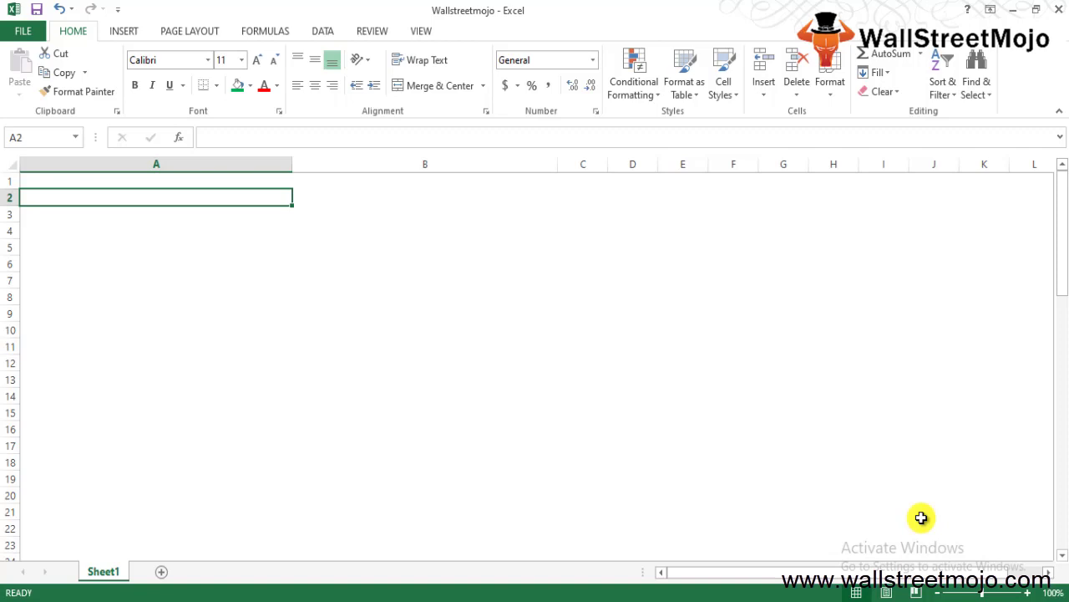
type("Ama")
key("BackSpace")
key("BackSpace")
key("BackSpace")
type("M")
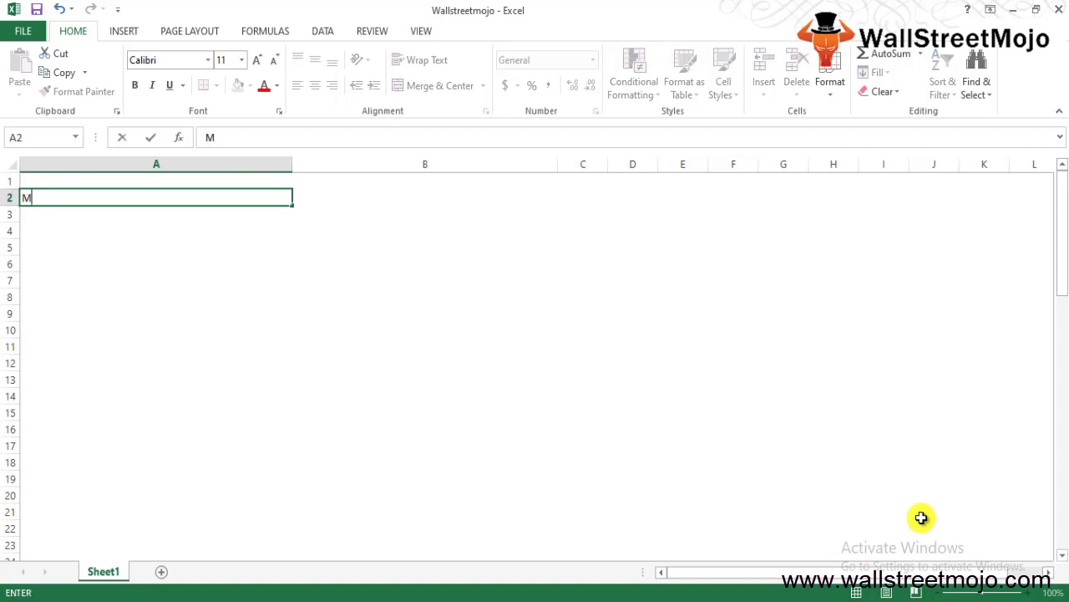
type("anagement ")
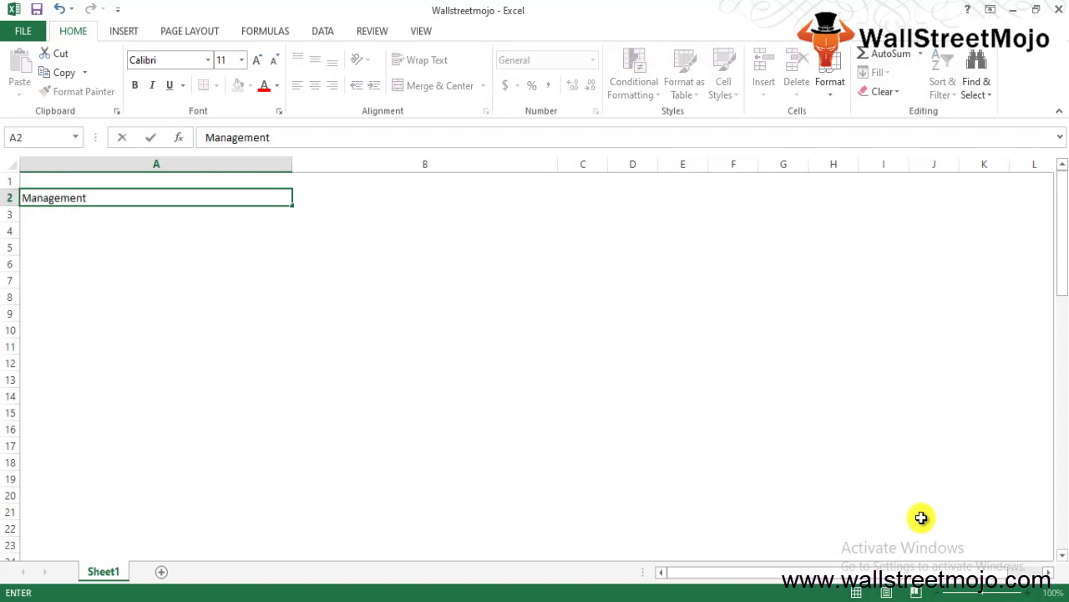
type("investo")
key("BackSpace")
type("ors")
key("Return")
key("Return")
key("Return")
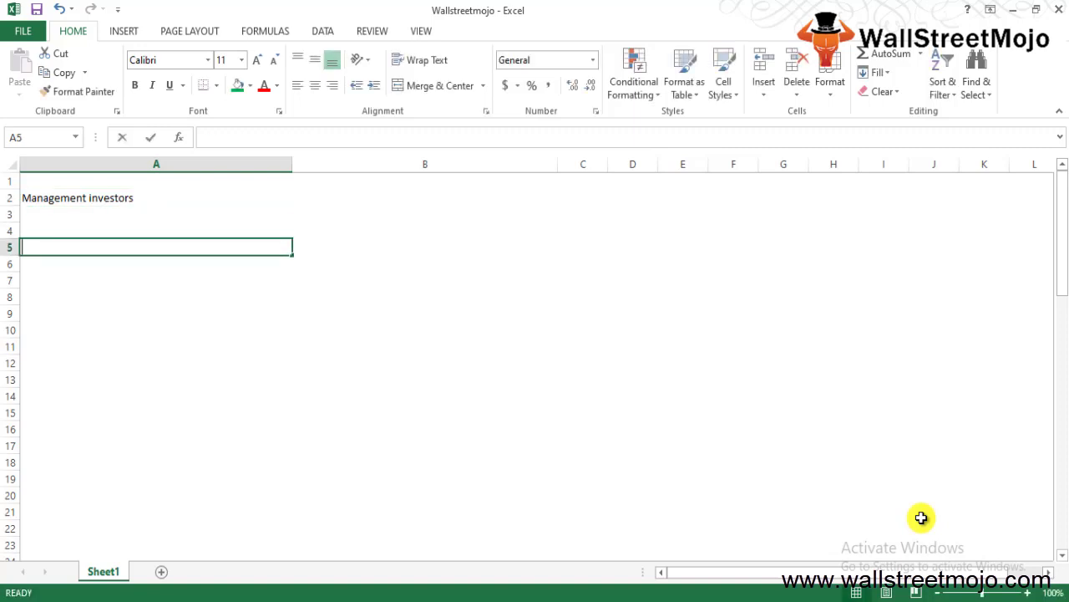
Add the heading 'What is Gross Profit Percentage?' in A5.
type("What is Gr")
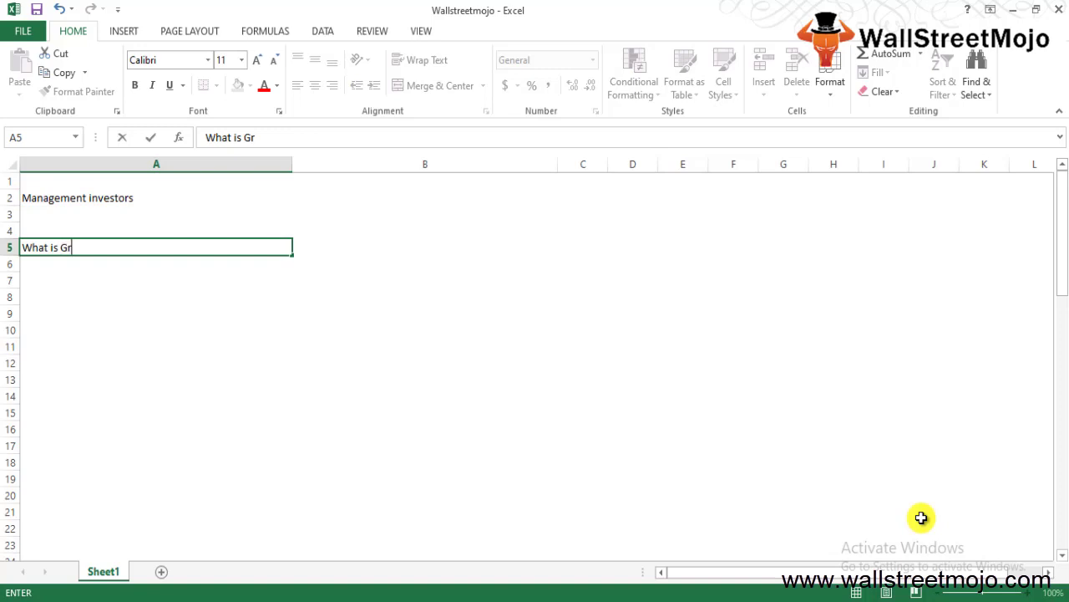
type("oss Pro")
type("fit Percen")
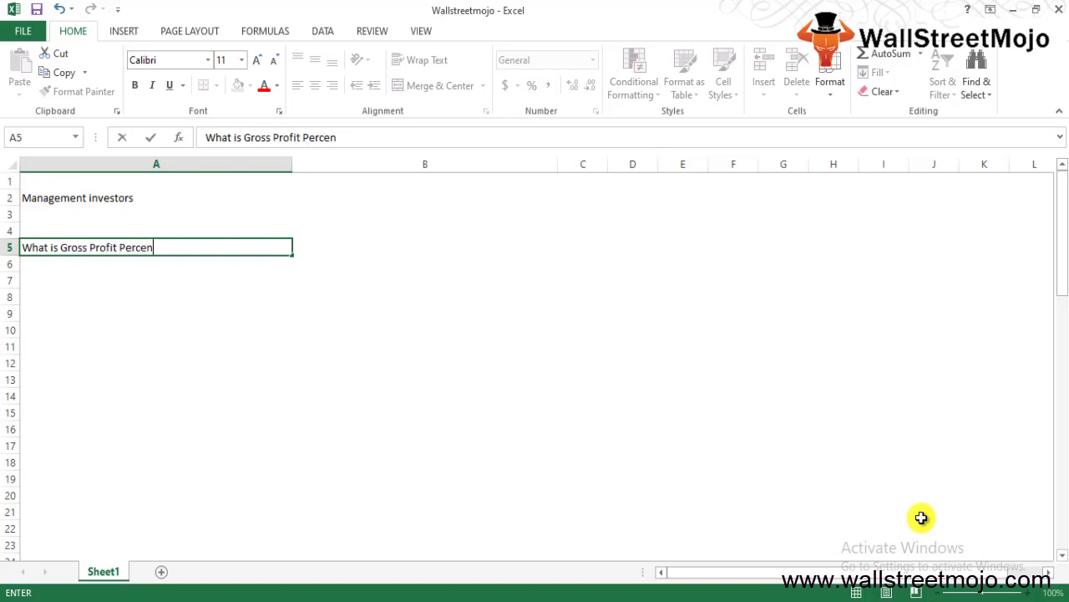
type("tage?")
type("4")
key("BackSpace")
key("ctrl+Return")
key("Return")
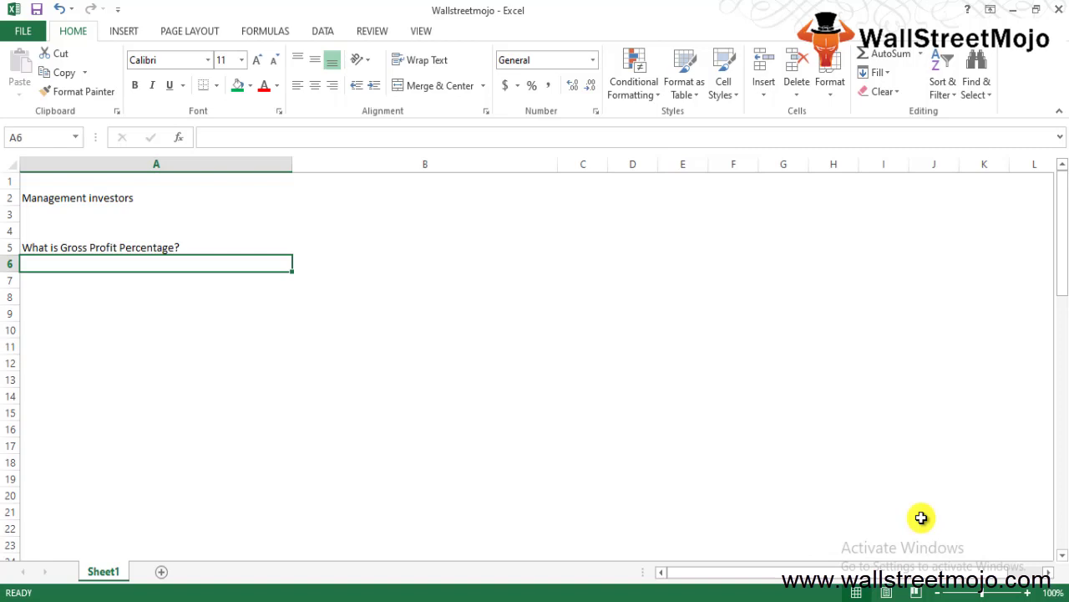
Enter 'Raw Materials and labour' in A7 and 'Direct Cost or COGS' in A9, then type 'Gross Profit' in A10.
key("Return")
type("R")
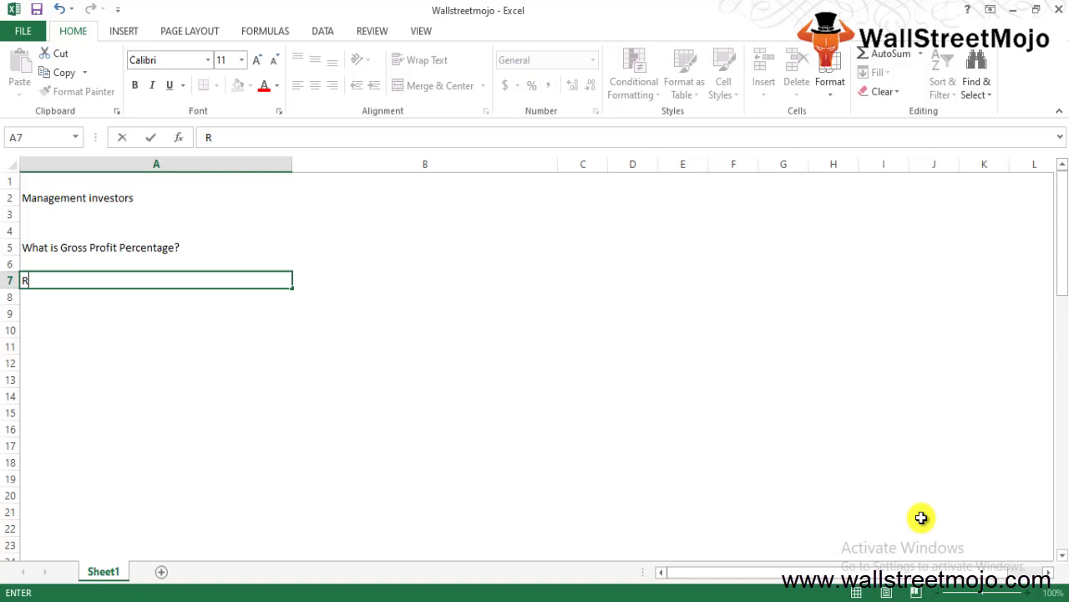
type("aw Mate")
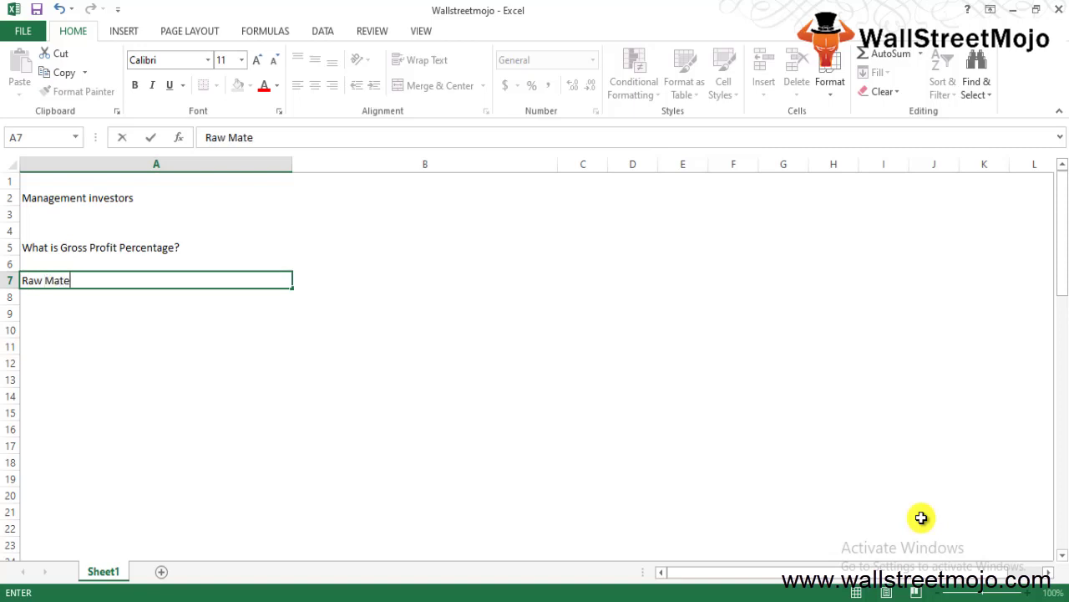
type("rials a")
type("nd lab")
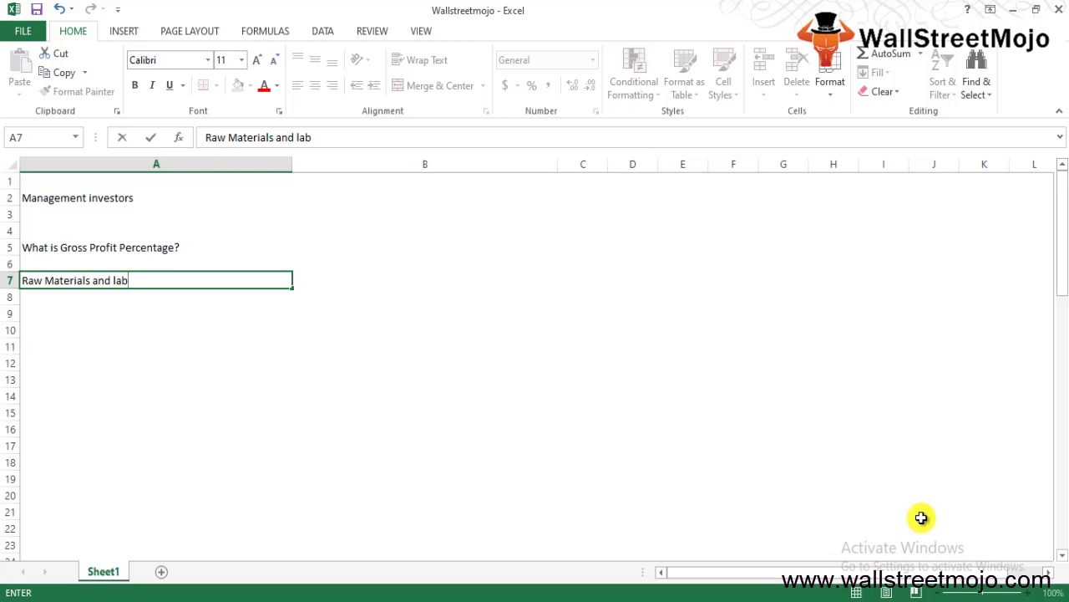
type("our")
key("Return")
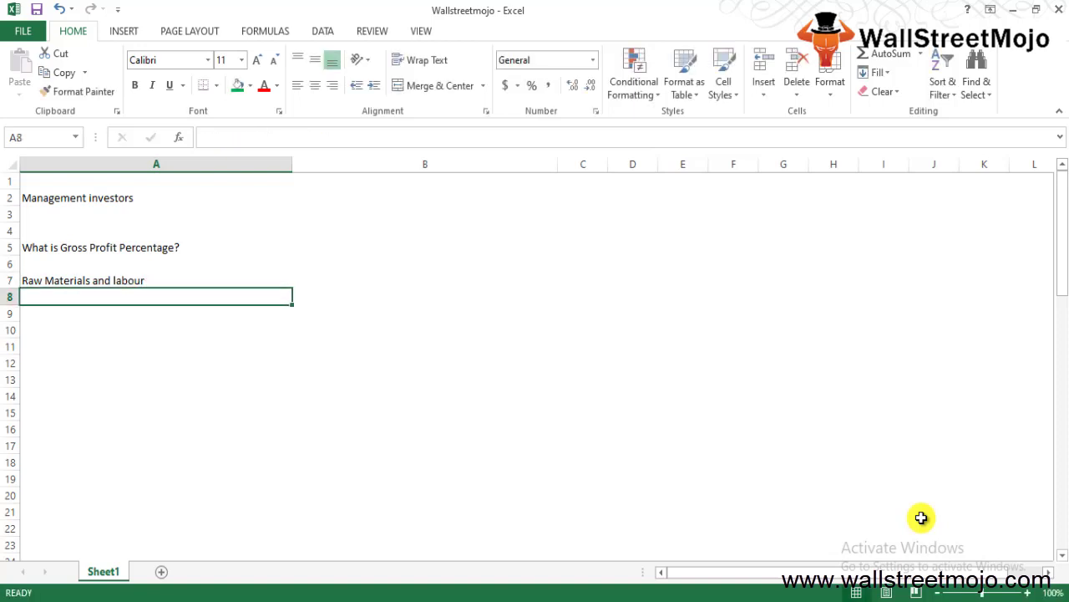
key("Return")
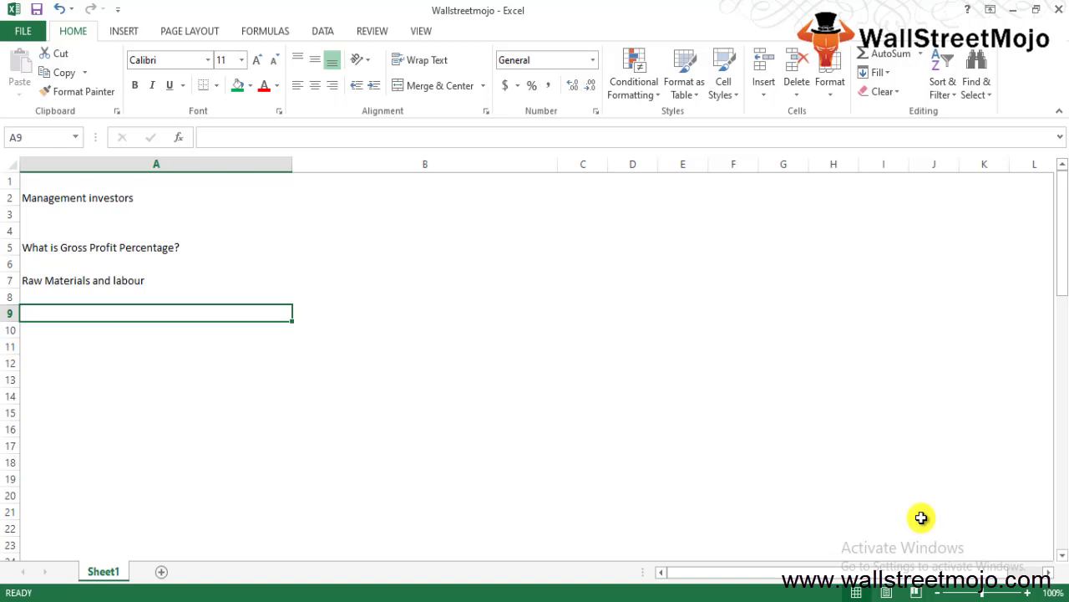
type("Direct ")
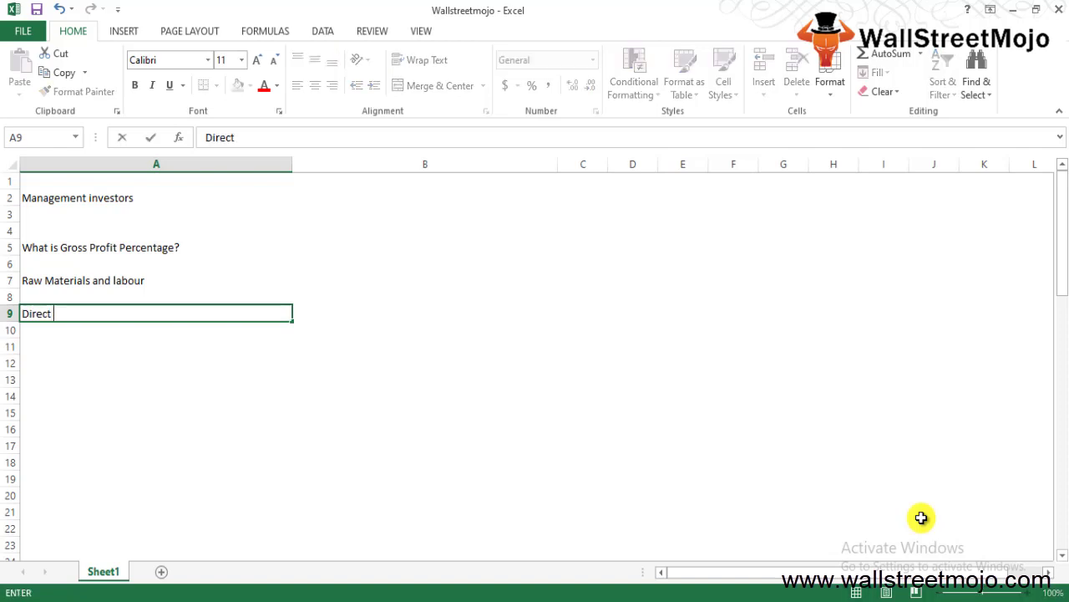
type("Cost or CO")
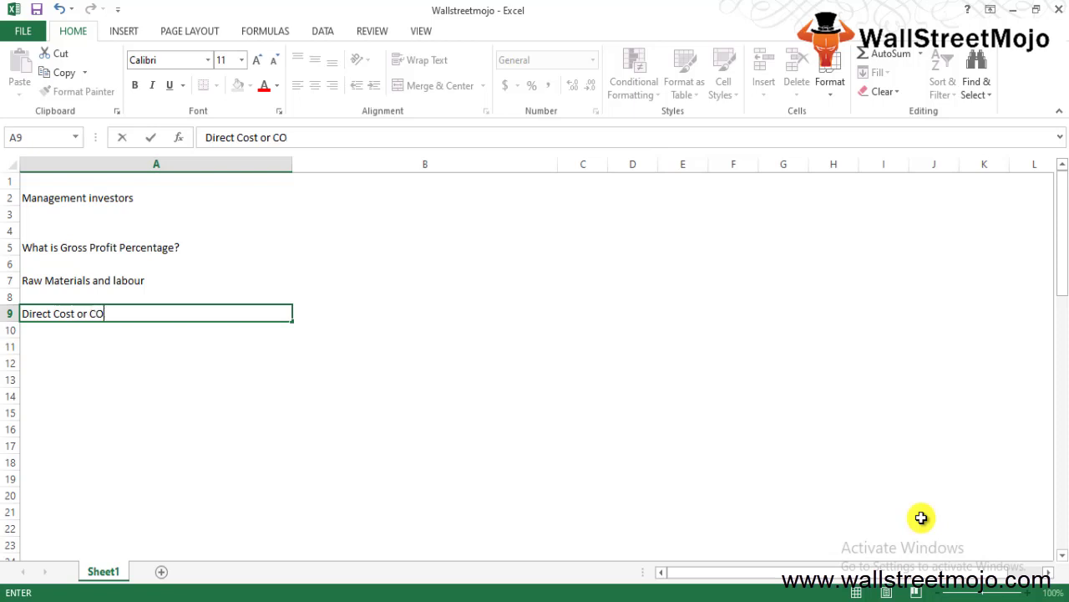
type("GS")
key("Return")
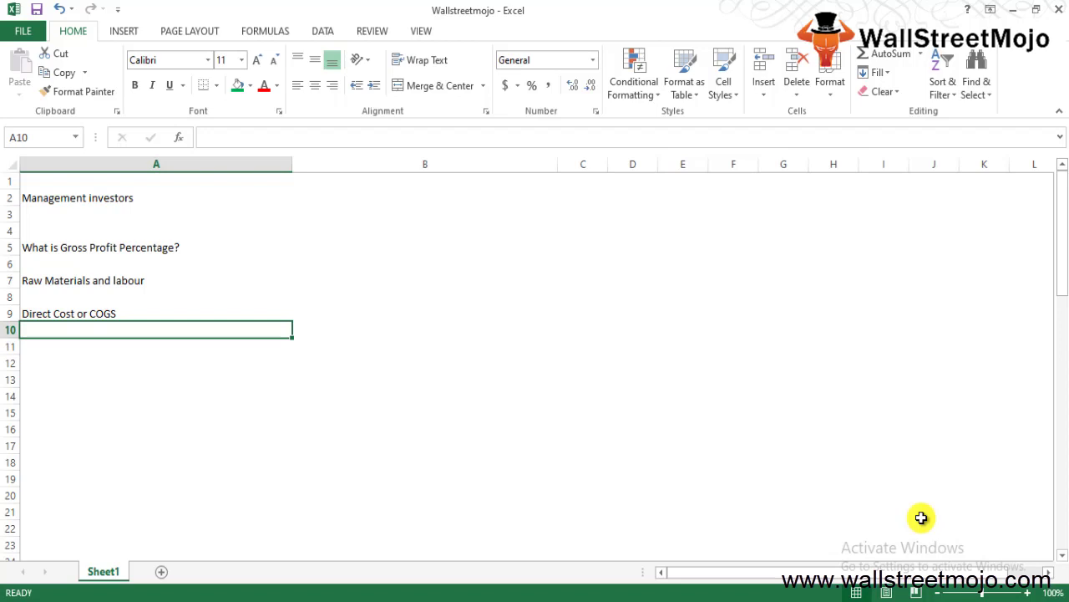
type("Gros")
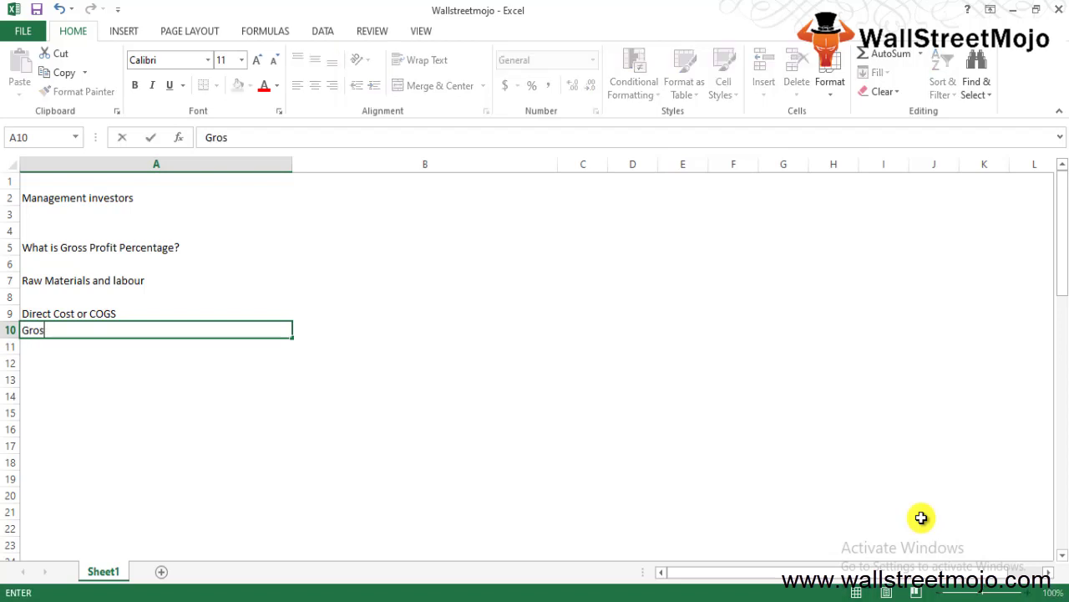
type("s Profit")
Confirm 'Gross Profit' and add the note 'Margin Formulla' below it.
key("Return")
key("Return")
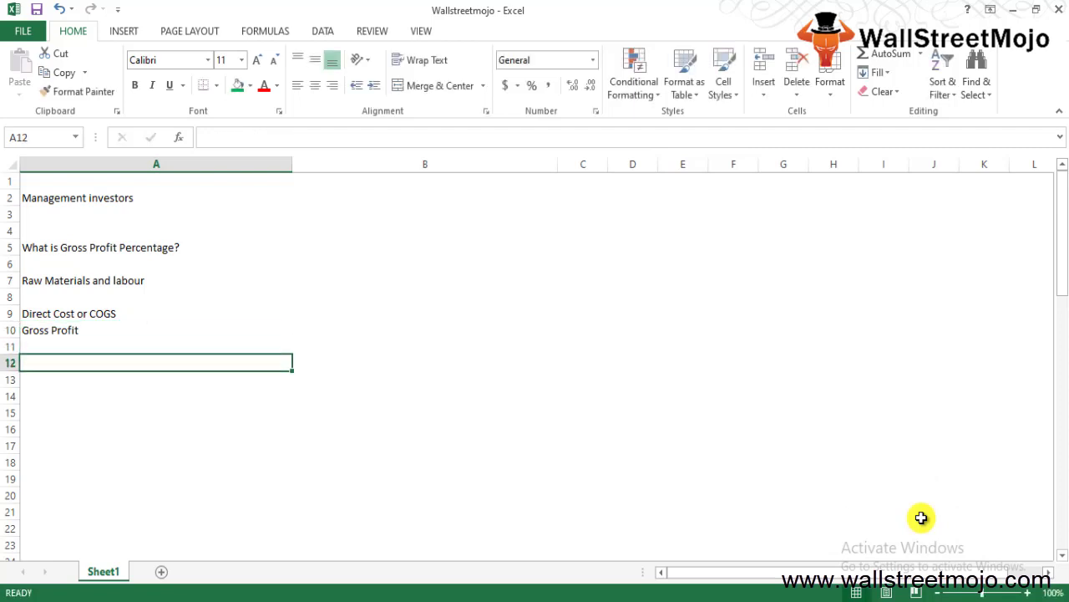
type("Margin Fo")
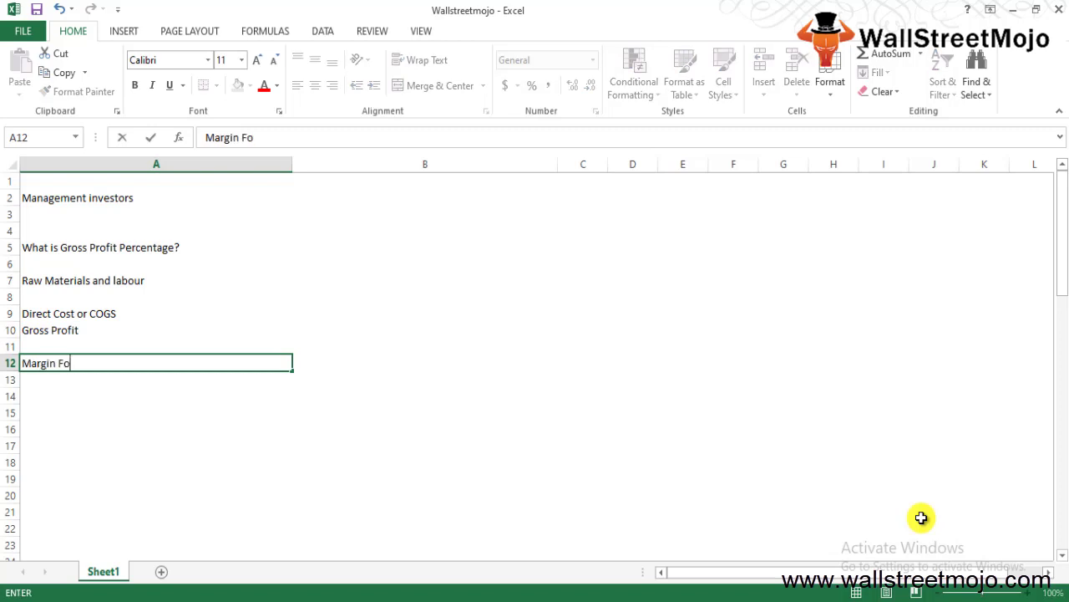
type("rmulla")
key("Return")
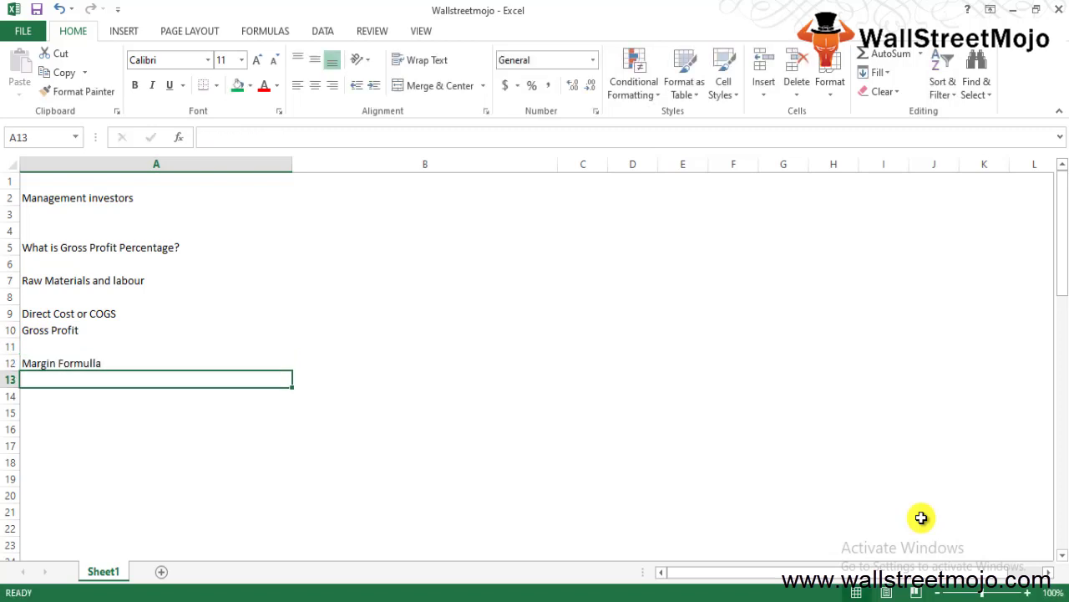
key("Up")
key("Down")
key("Down")
key("Down")
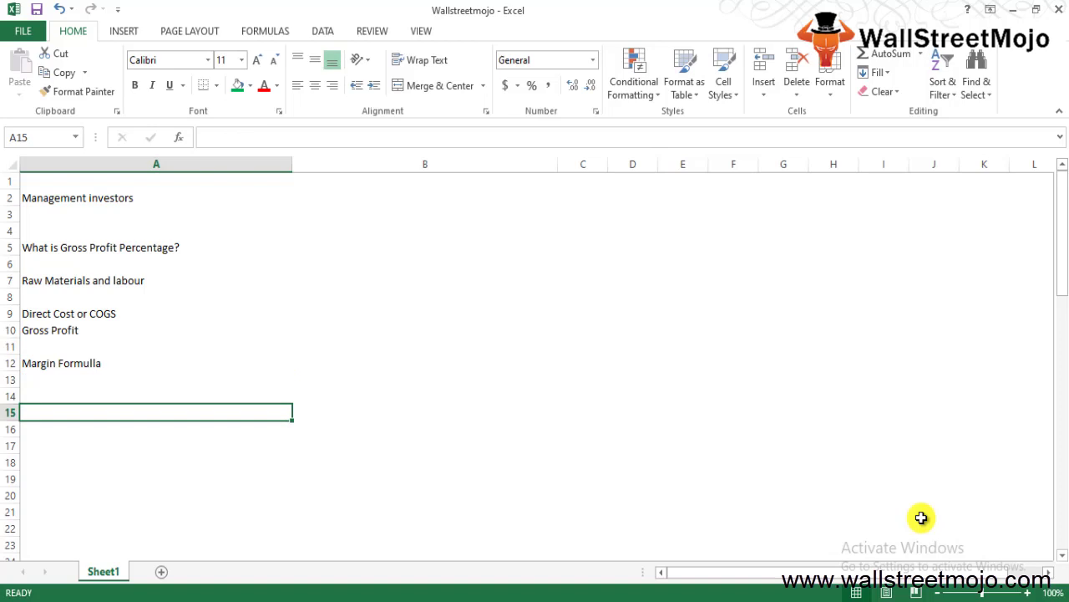
Add the note 'Gross Profit % formulla = Gross Profit / Total Sales *100%' in A15.
type("Gross ")
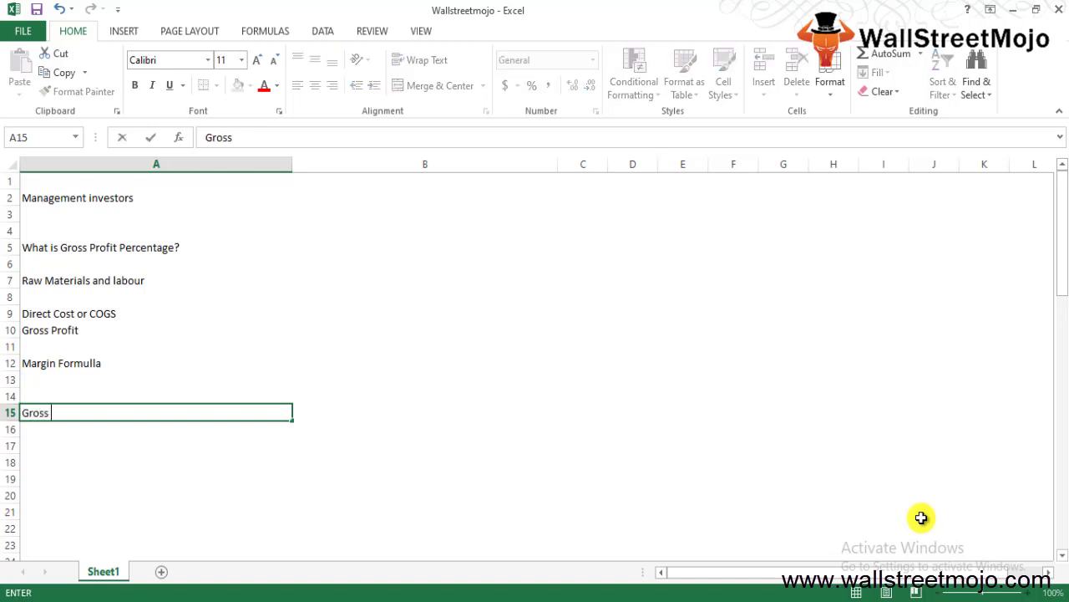
type("Prfi")
key("BackSpace")
key("BackSpace")
type("ofit ")
type("% formul")
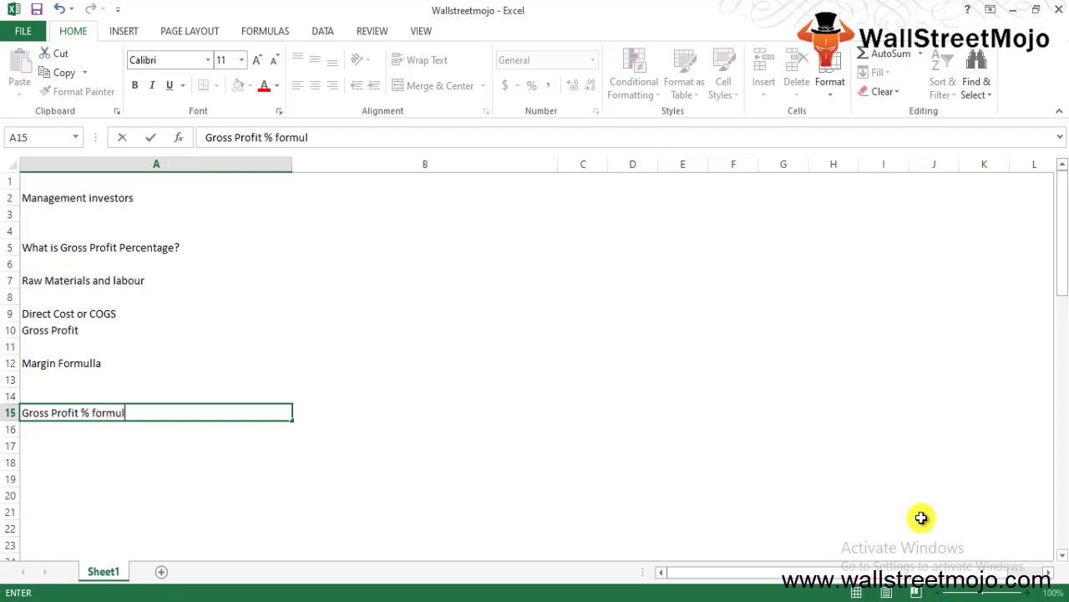
type("la = Gros")
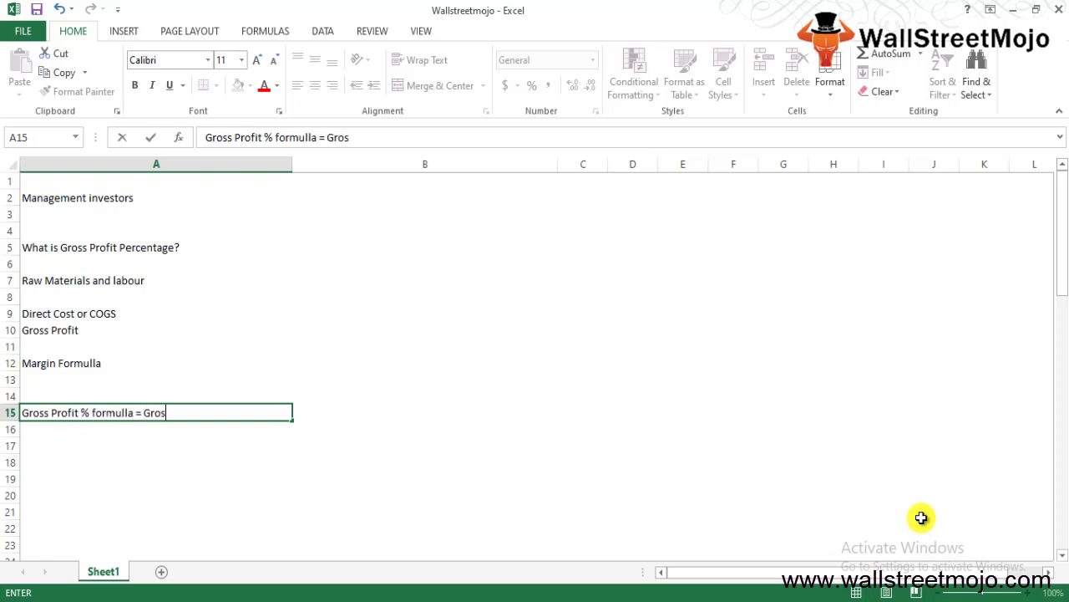
type("s Profit ")
type("/ Total")
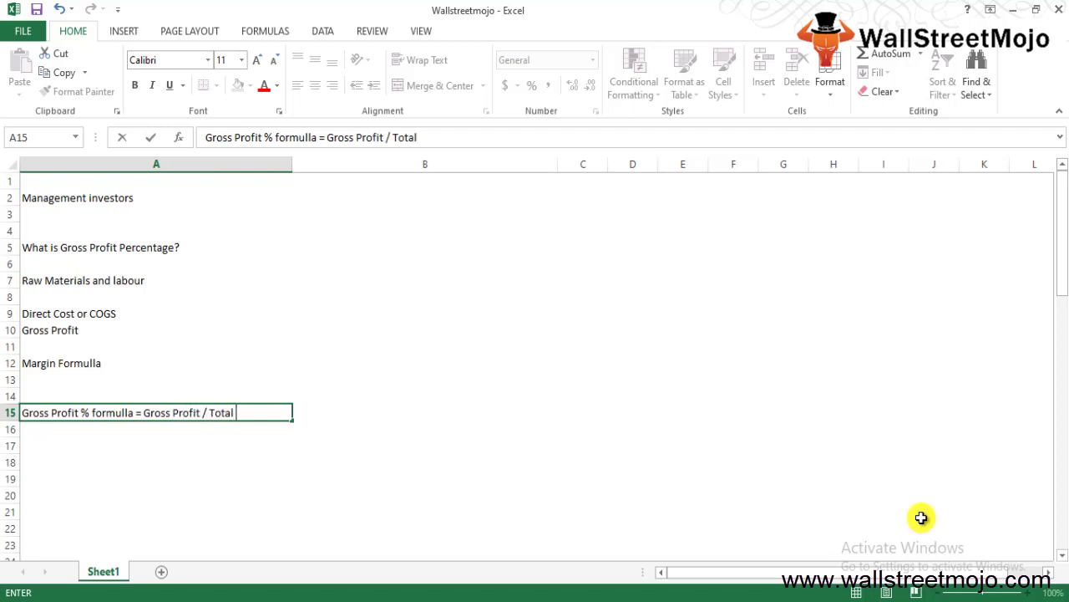
type(" Sals")
key("BackSpace")
type("es ")
type("*100%")
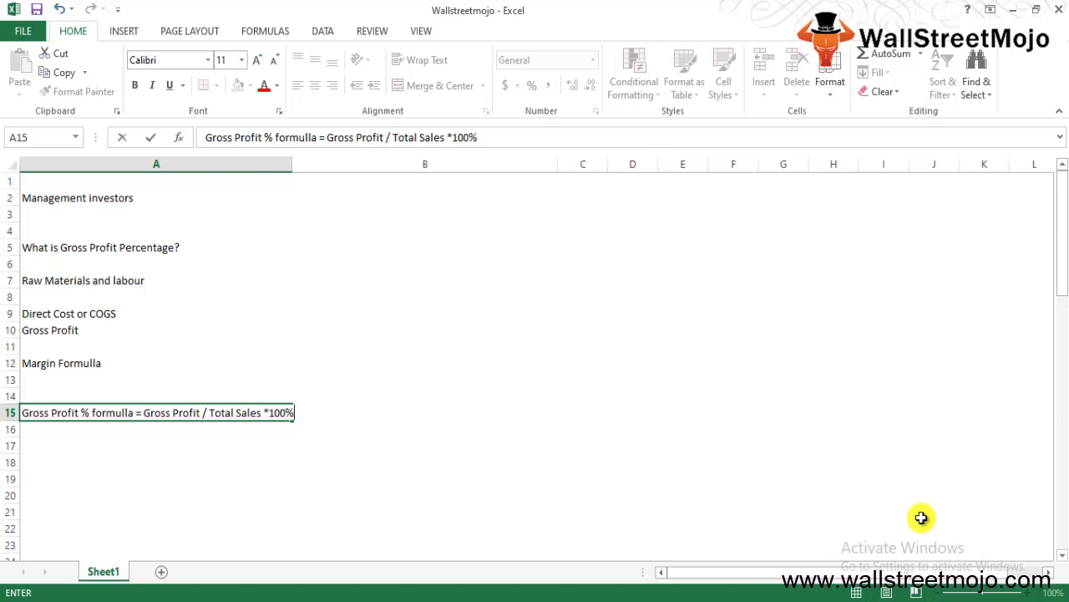
key("Return")
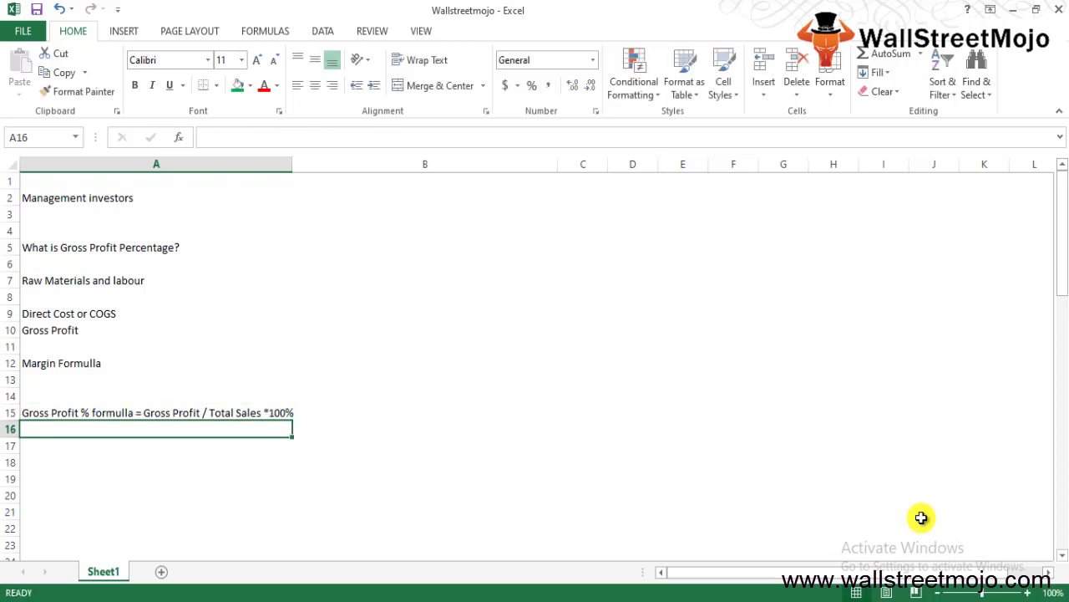
Add the note 'Total Sales - COGS / Total Sales *100%' in A17.
key("Down")
key("Down")
key("Up")
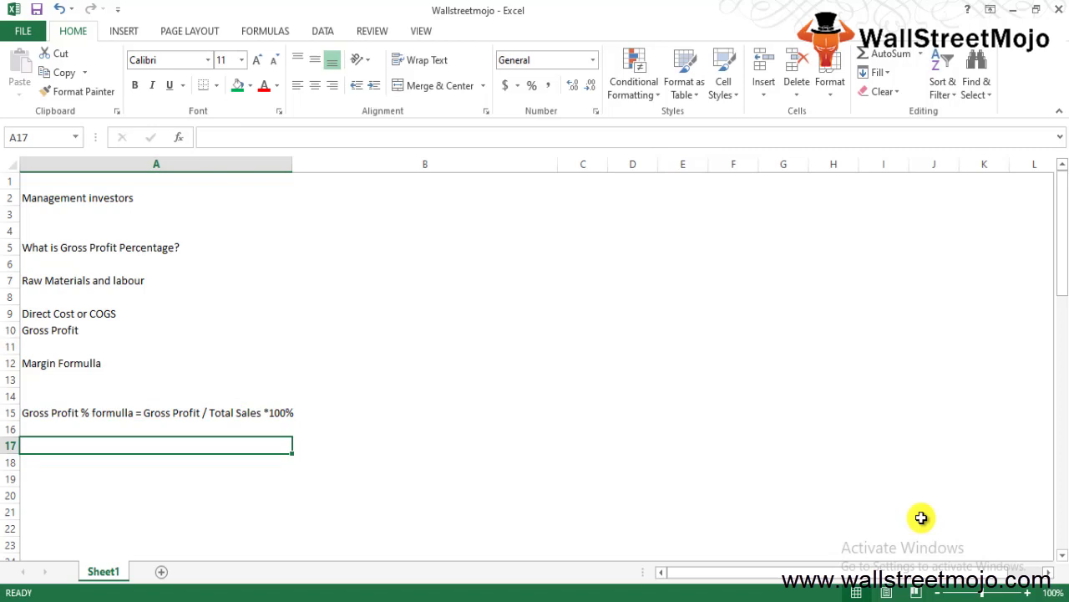
type("Tot")
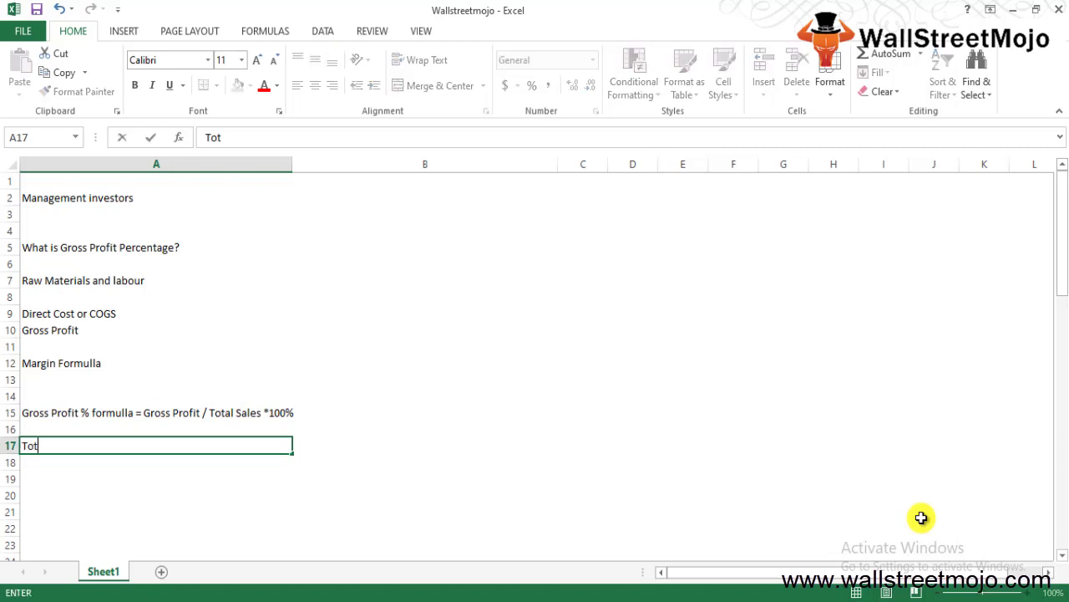
type("al Sales - ")
type("COG")
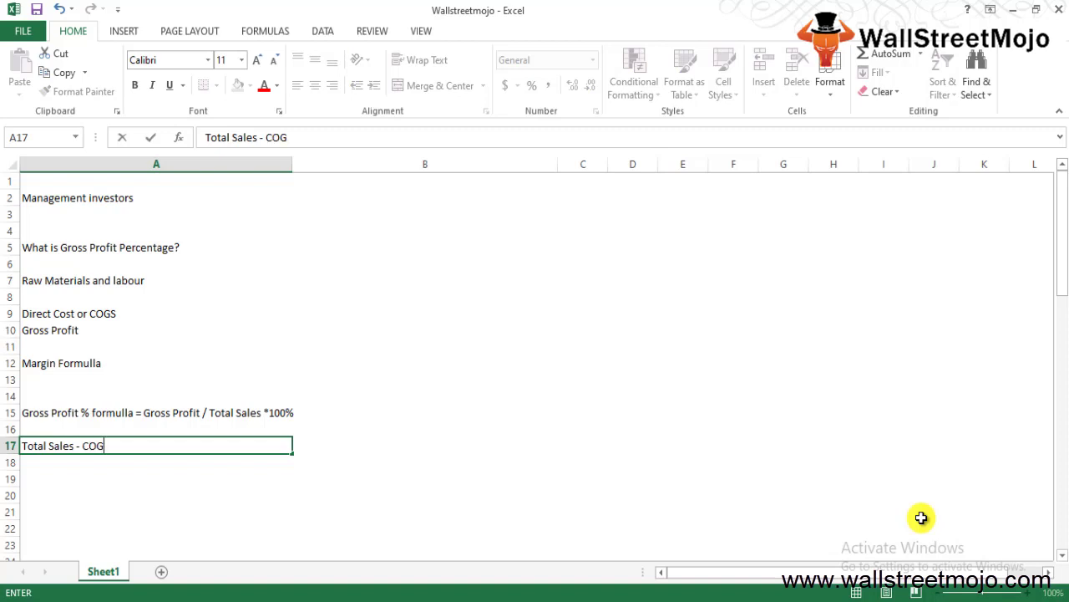
type("S /")
type(" Total Sales")
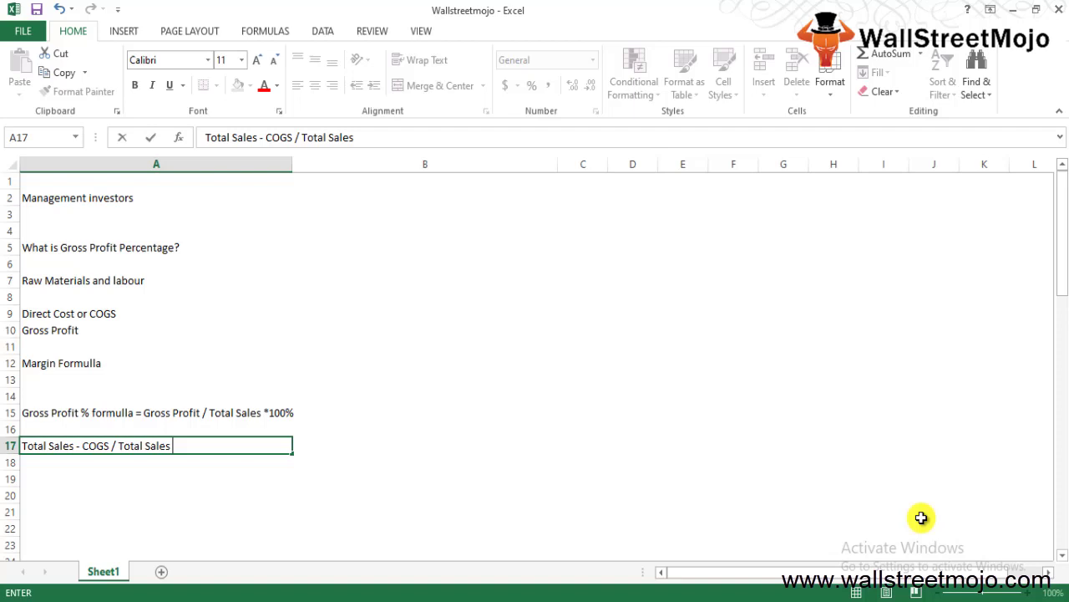
type(" *100")
type("%")
key("Return")
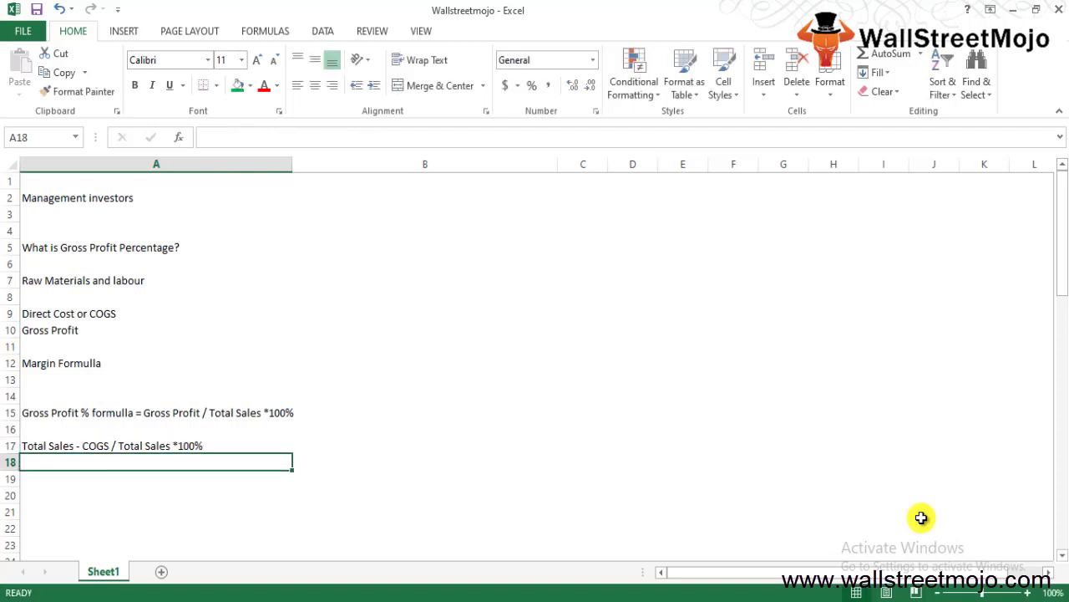
key("Down")
key("Down")
key("Down")
key("Up")
key("Up")
key("Up")
key("Down")
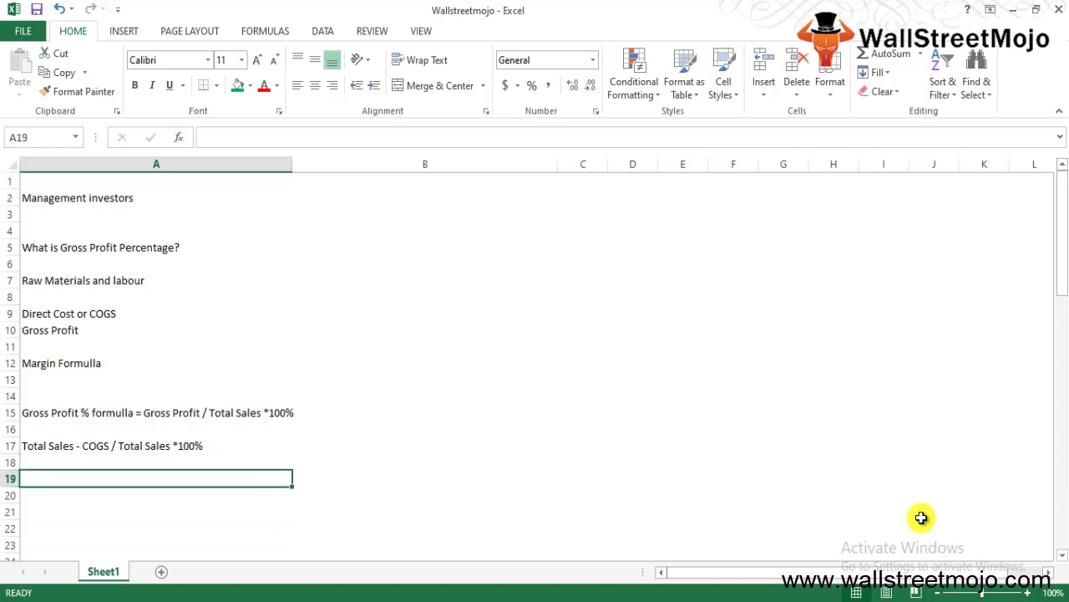
Add the note 'Services and other opeating expenses' in A19.
type("Servic")
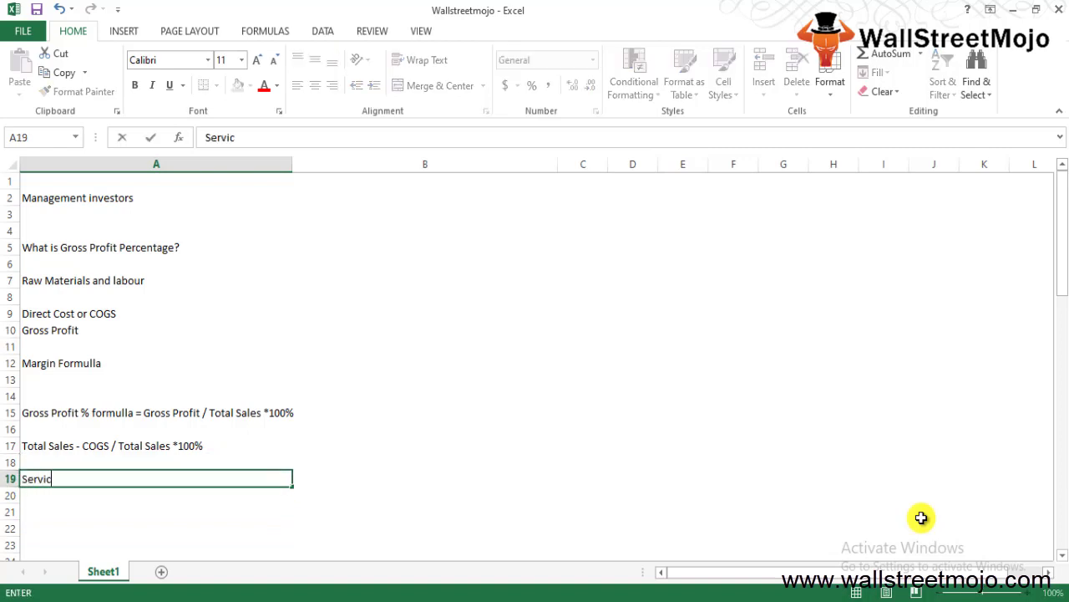
type("es and othe")
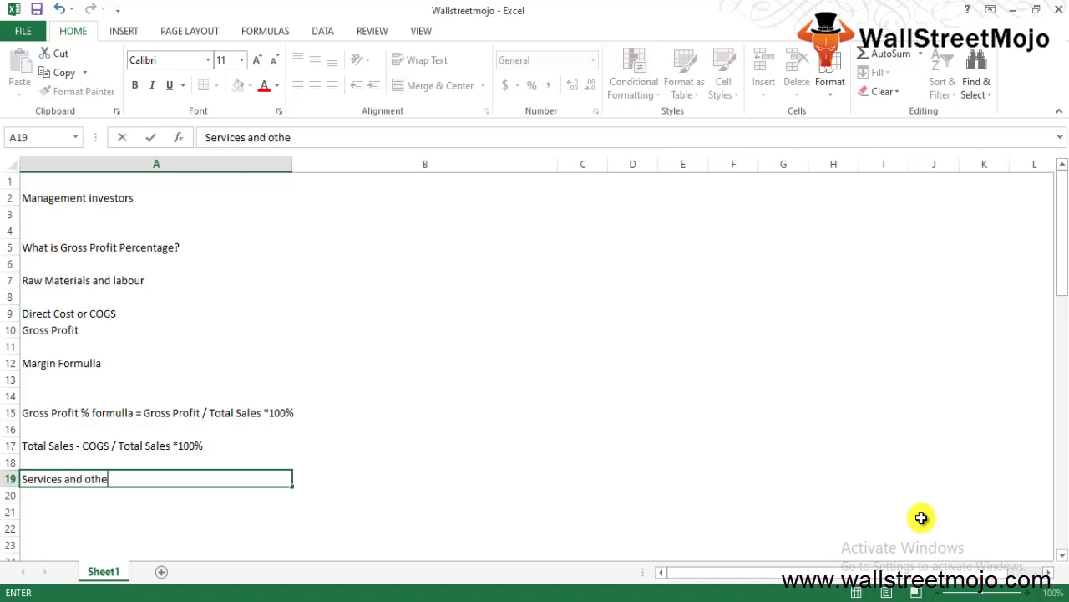
type("r opeating")
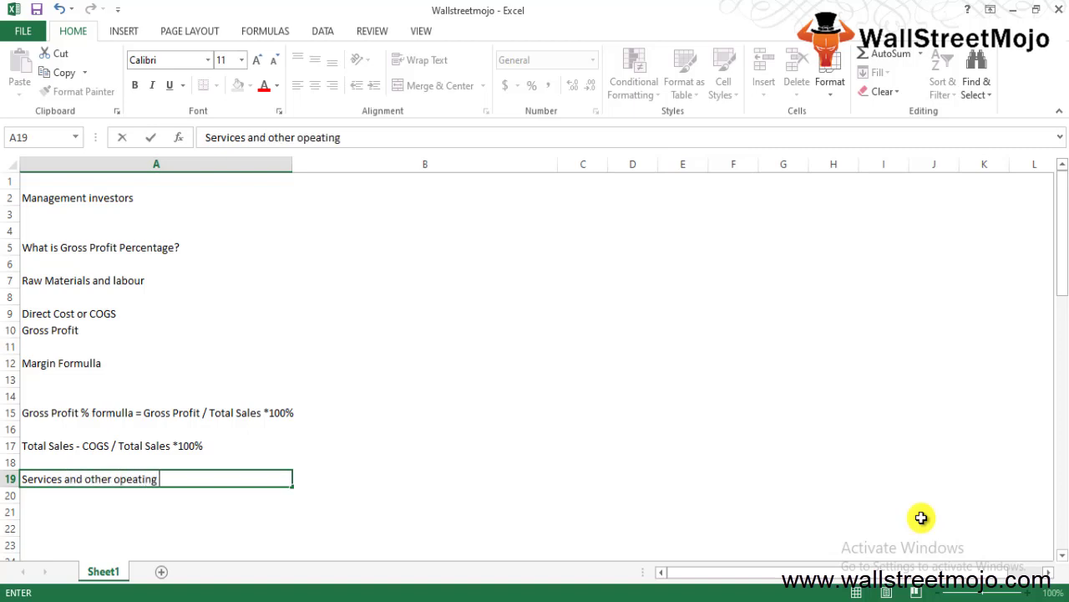
type(" expenses")
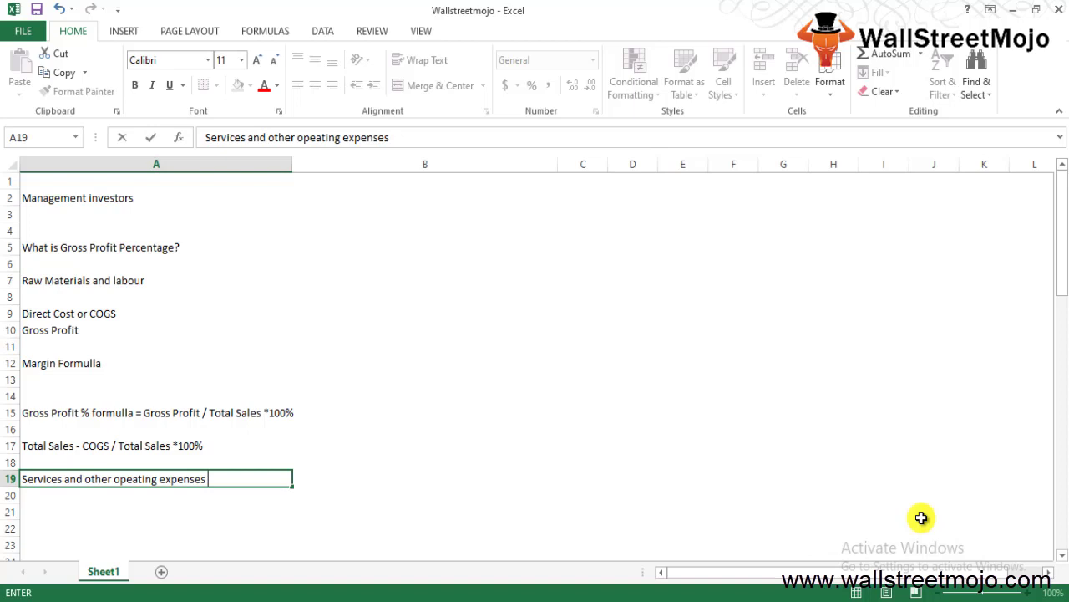
key("Return")
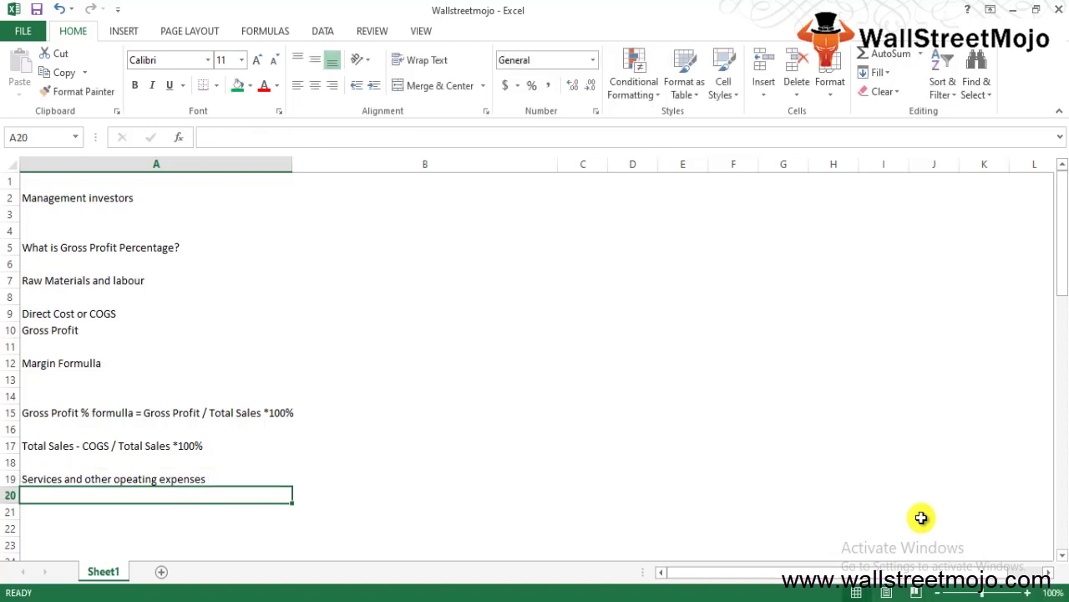
key("Down")
key("Down")
key("Down")
key("Down")
key("Down")
key("Down")
key("Down")
key("Up")
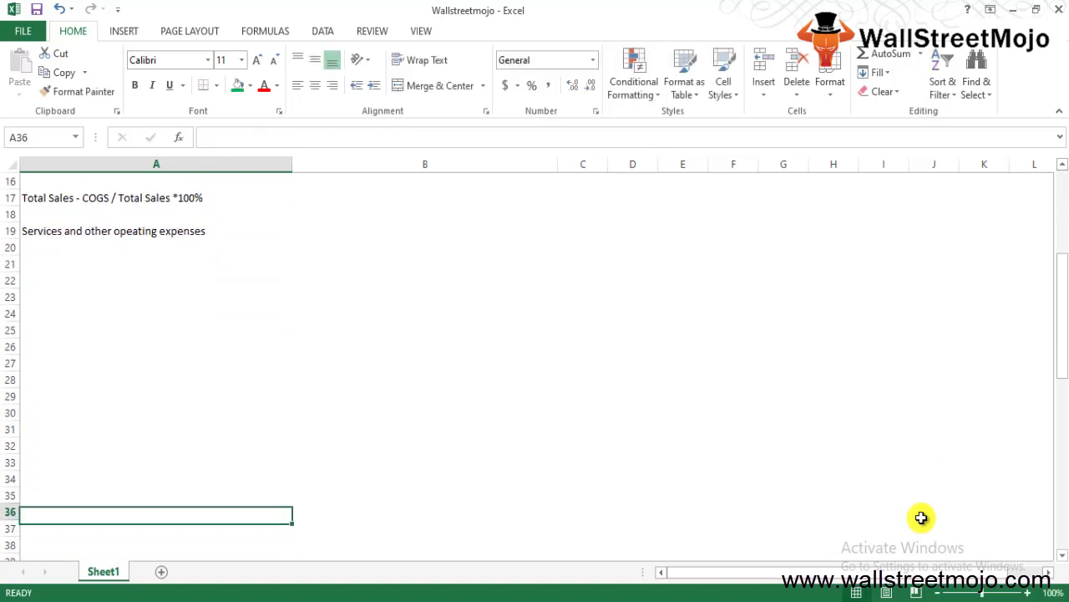
key("Up")
key("Up")
key("Up")
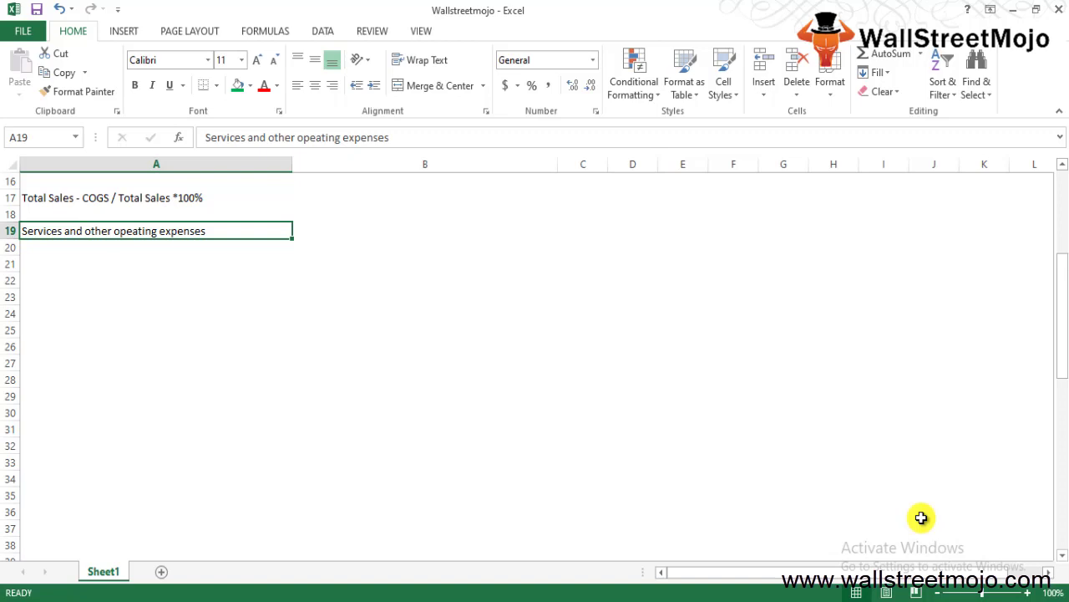
key("Down")
key("Down")
Add the heading 'Steps to GP %' and the first step '1. Total sales of the company'.
type("St")
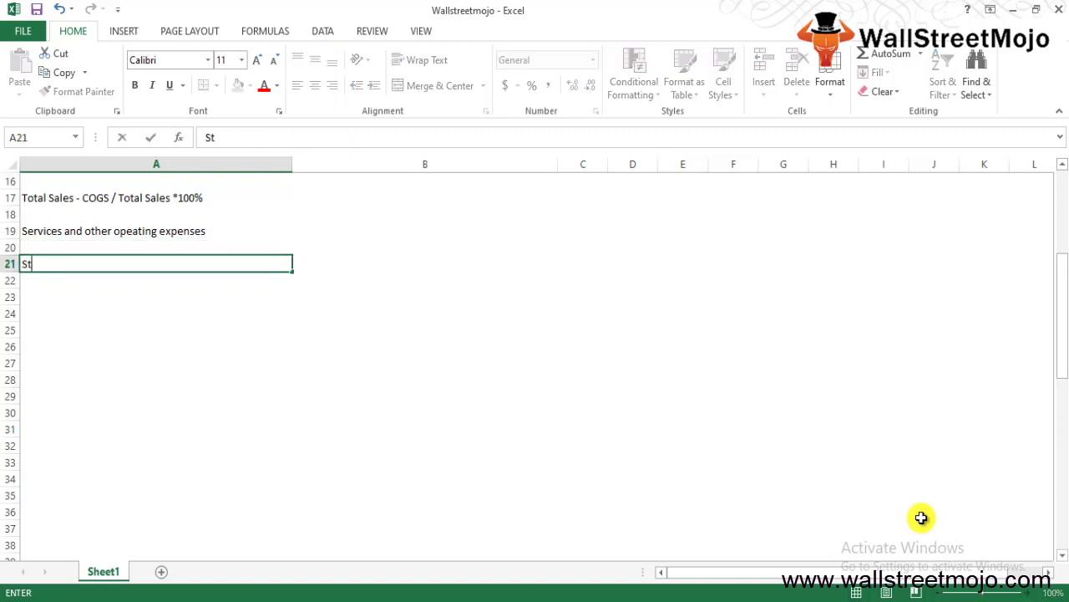
type("eps to")
type(" GP")
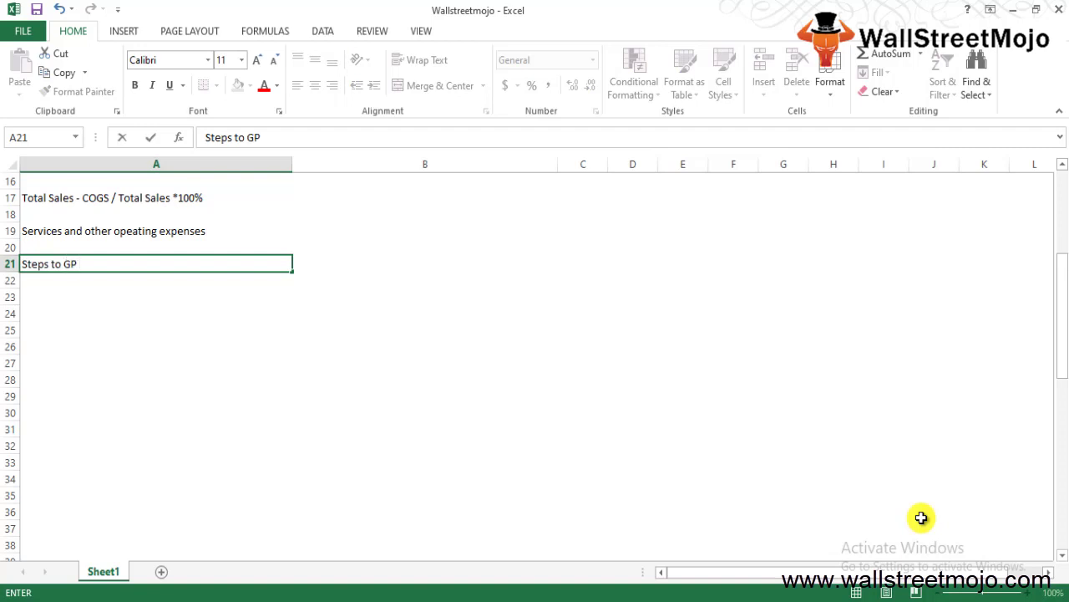
type(" %")
key("Return")
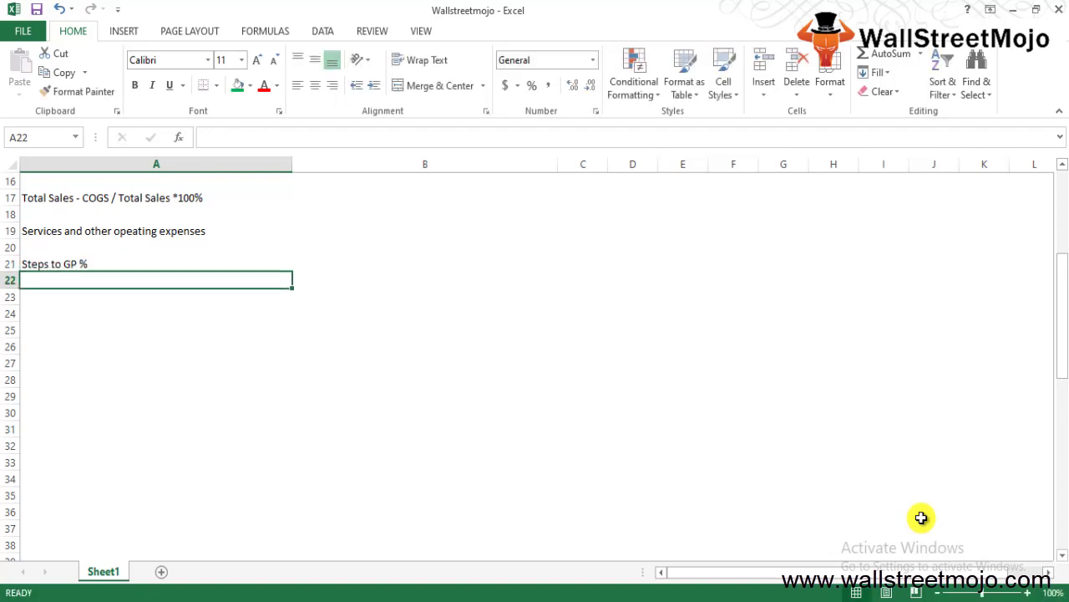
key("Return")
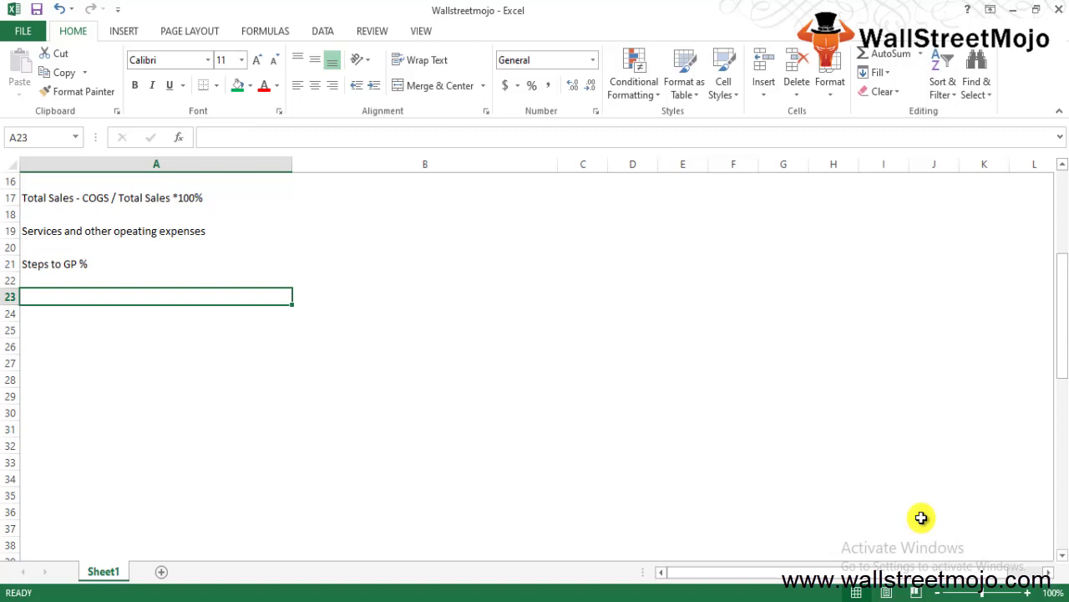
type("1.")
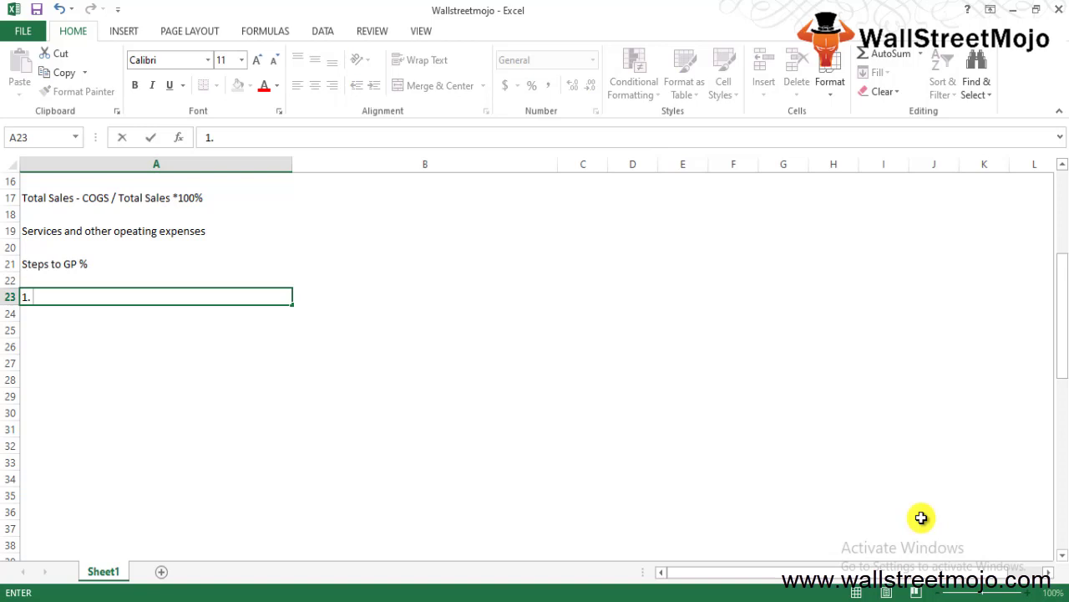
type(" Total sale")
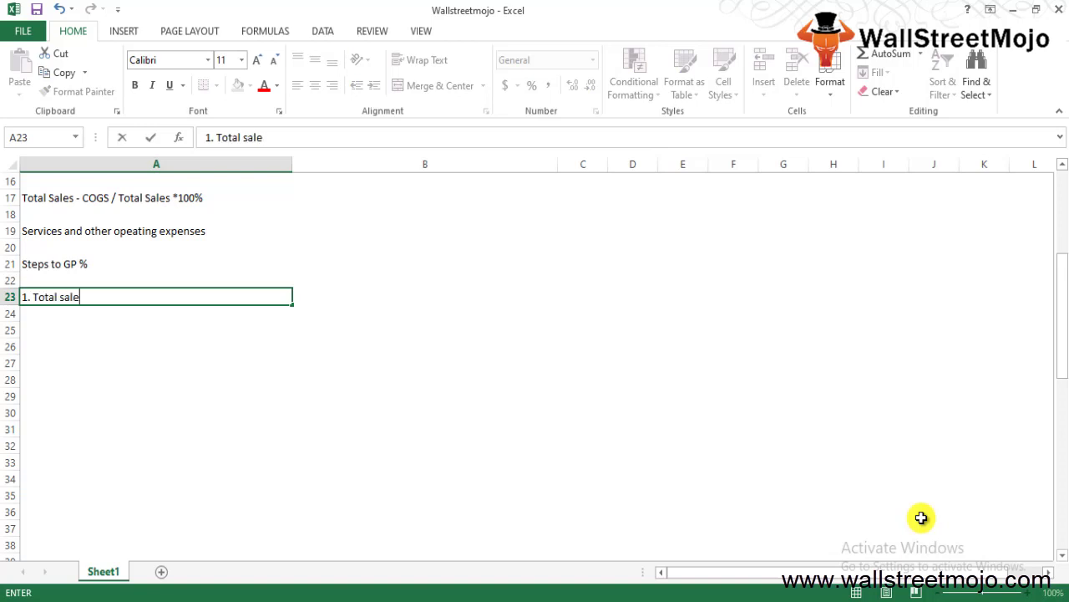
type("s of the cop")
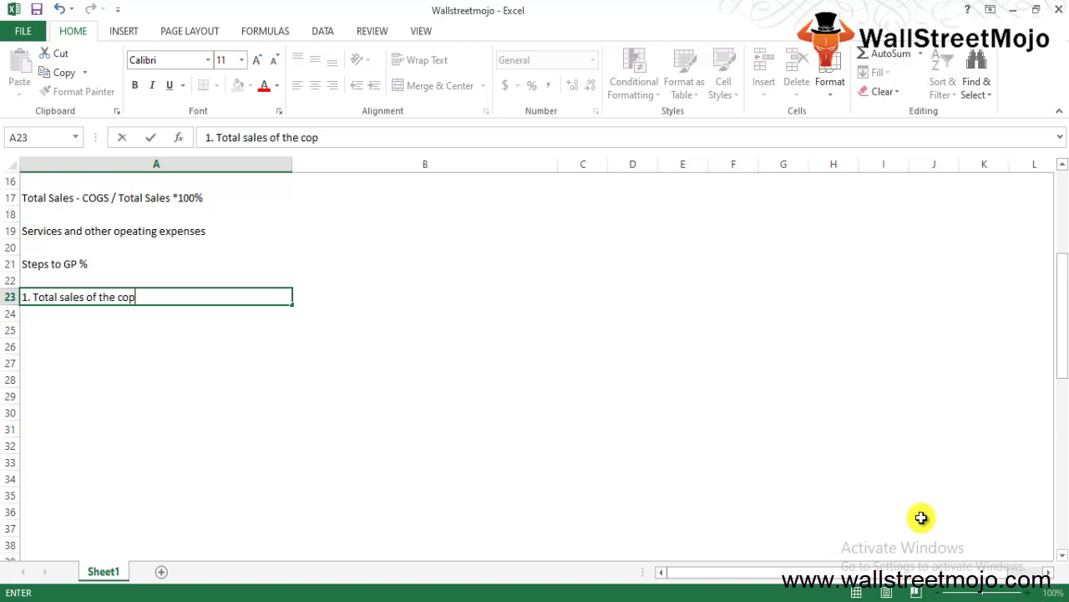
key("BackSpace")
type("mpany")
key("Return")
key("Return")
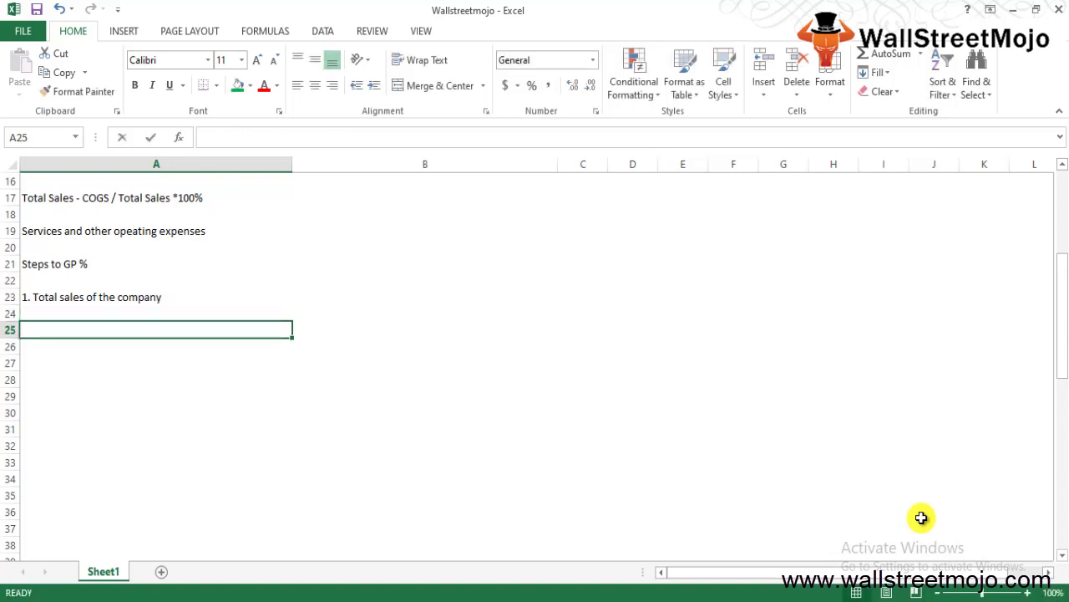
Add the steps '2. COGS' and '3. COGS from the total sales'.
type("3")
key("BackSpace")
type("2")
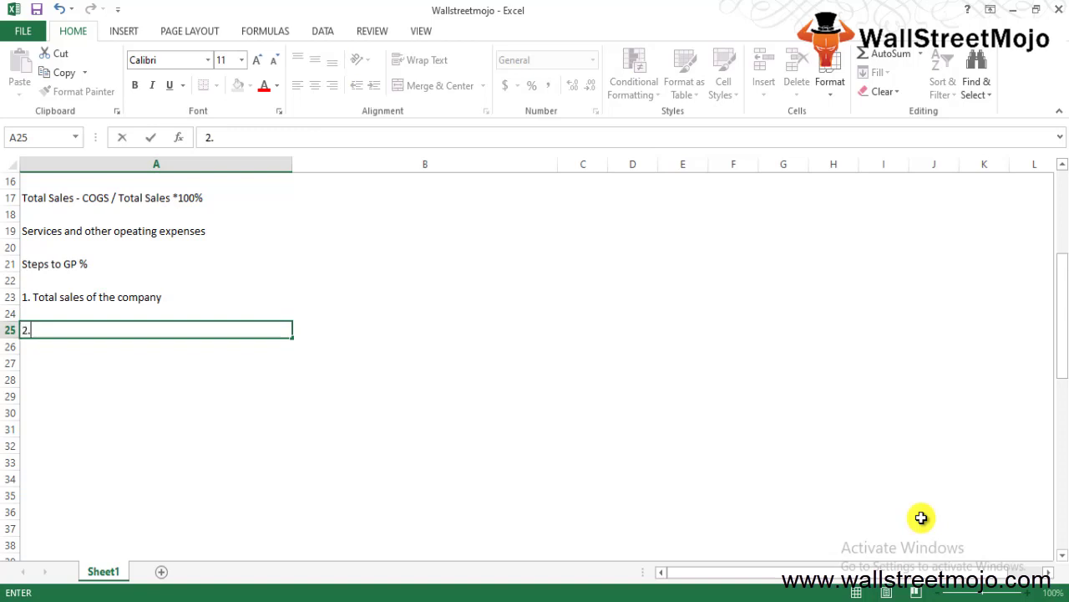
type(".")
type(" COGS")
key("Return")
key("Return")
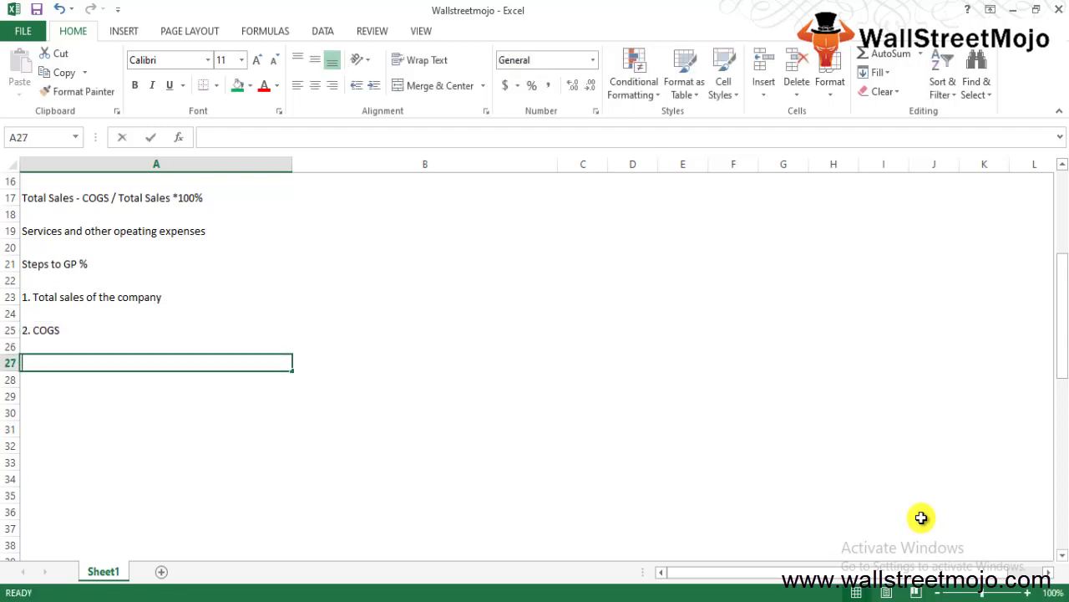
type("3.")
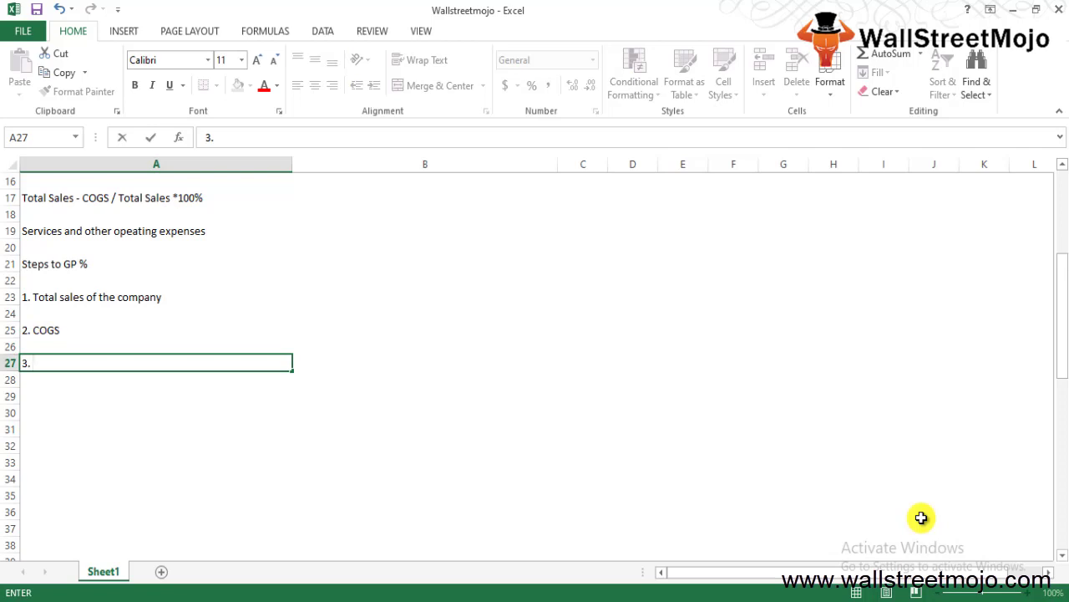
type(" COG")
type("S from th")
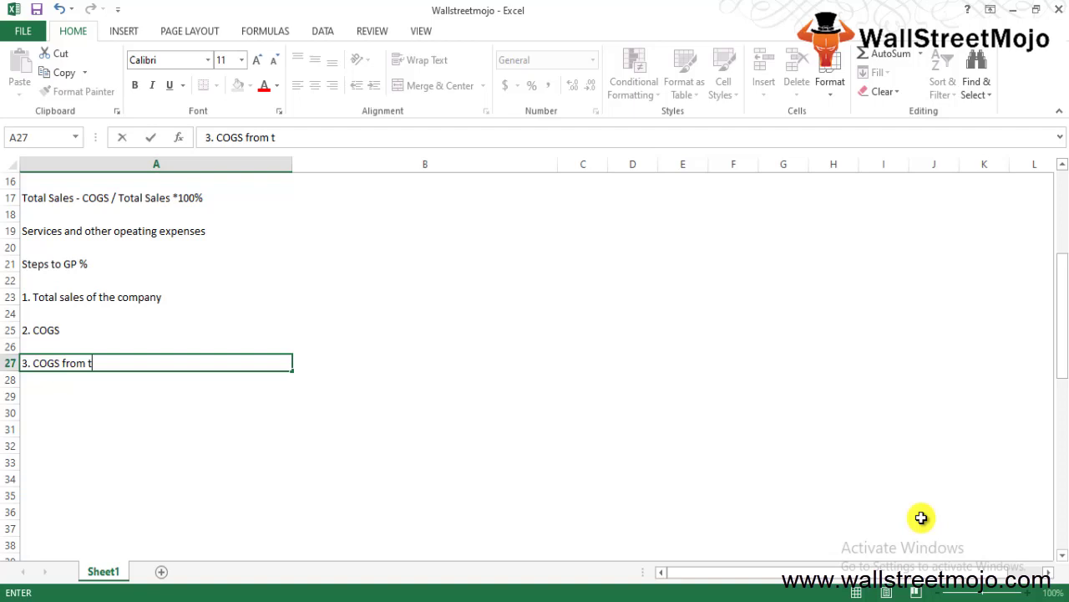
type("e")
key("BackSpace")
type("he total")
type(" sales")
key("ctrl+Return")
key("Down")
key("Down")
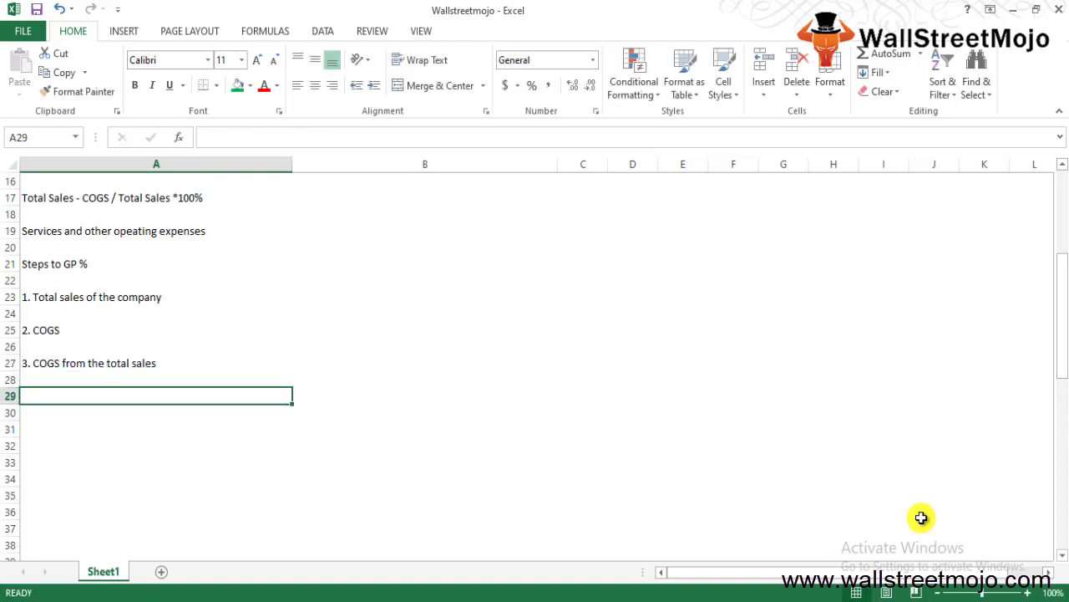
Add the line 'GP = Total Sales - COGS' in row 29.
type("4")
key("BackSpace")
type("GP ")
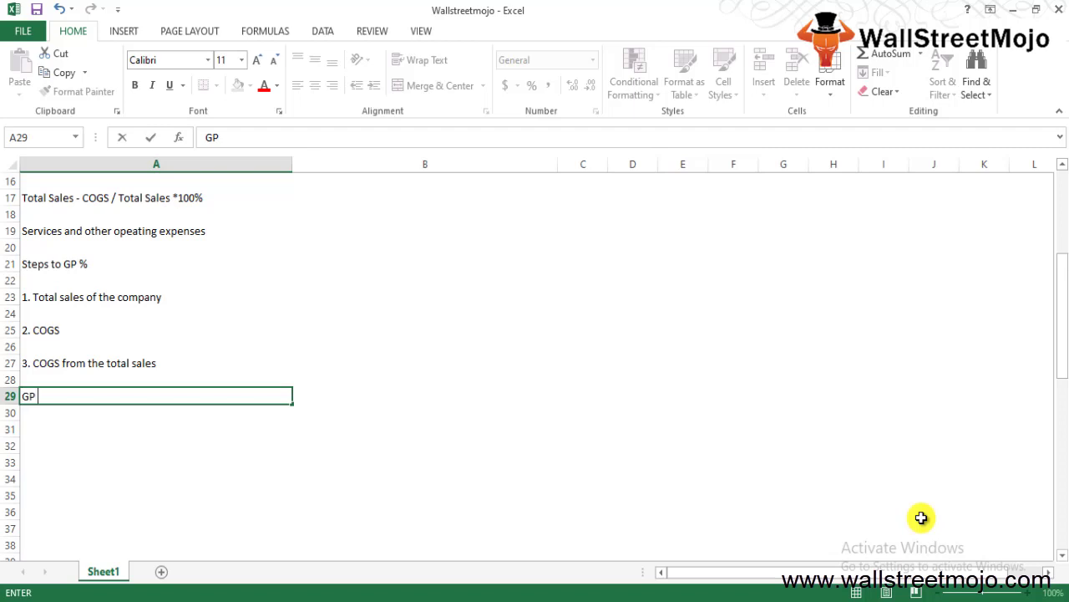
type("= Total Sal")
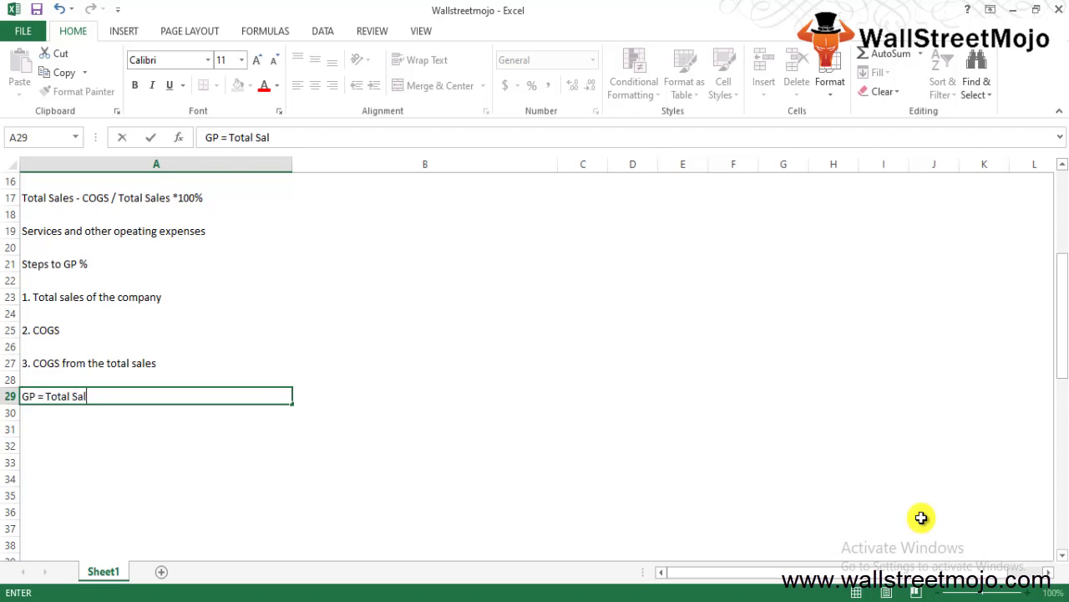
type("es - C")
type("P+")
key("BackSpace")
key("BackSpace")
type("OGS")
key("Return")
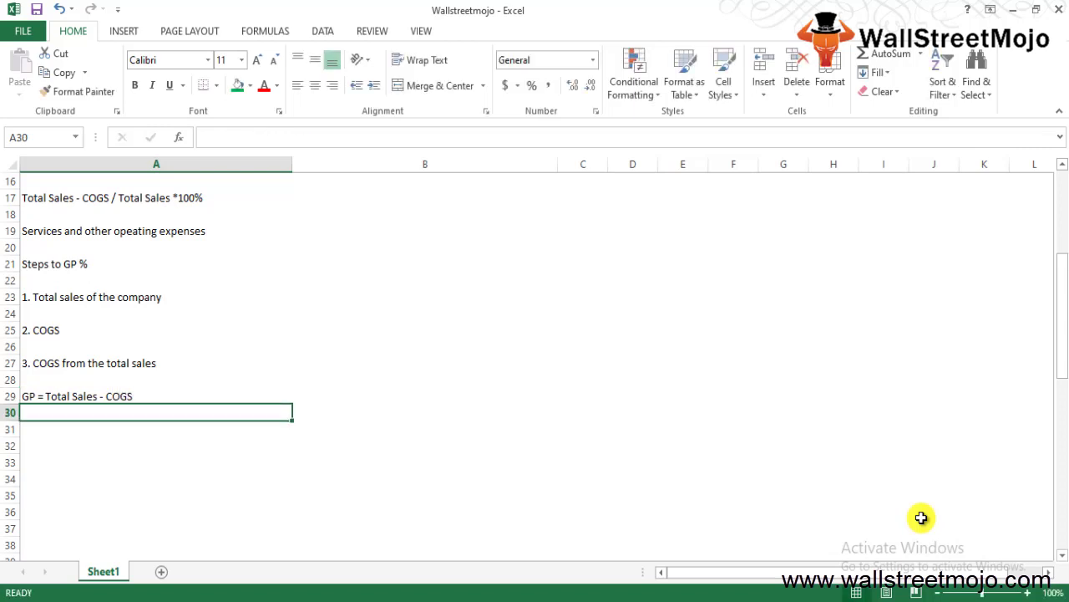
key("Return")
Add step '4. Gross Profit by the total sales shown' in row 31.
type("4.")
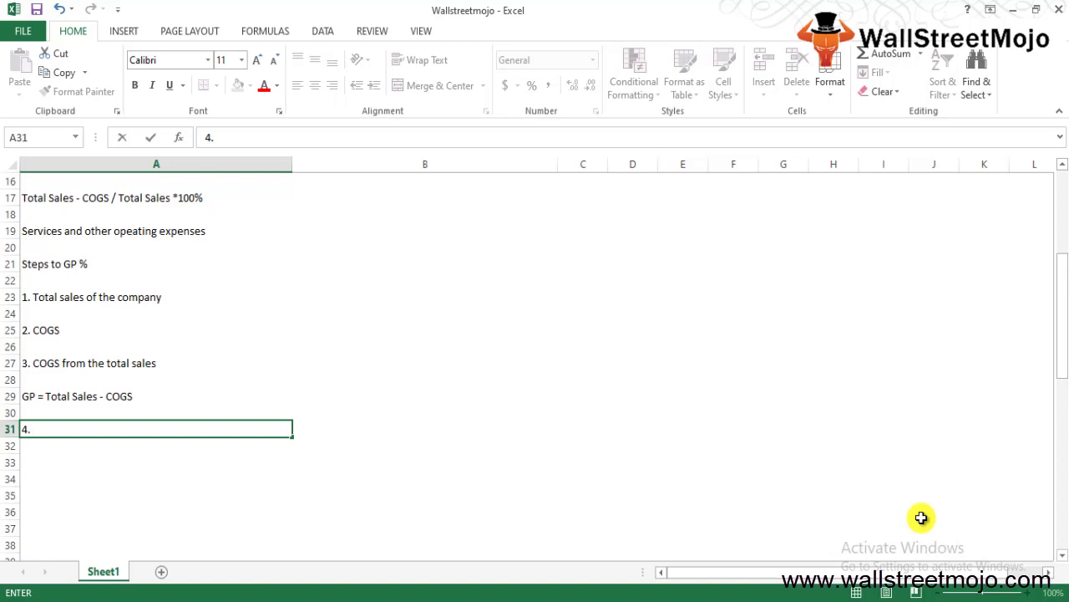
type(" Gross G")
key("BackSpace")
type("Pr")
type("ofit ")
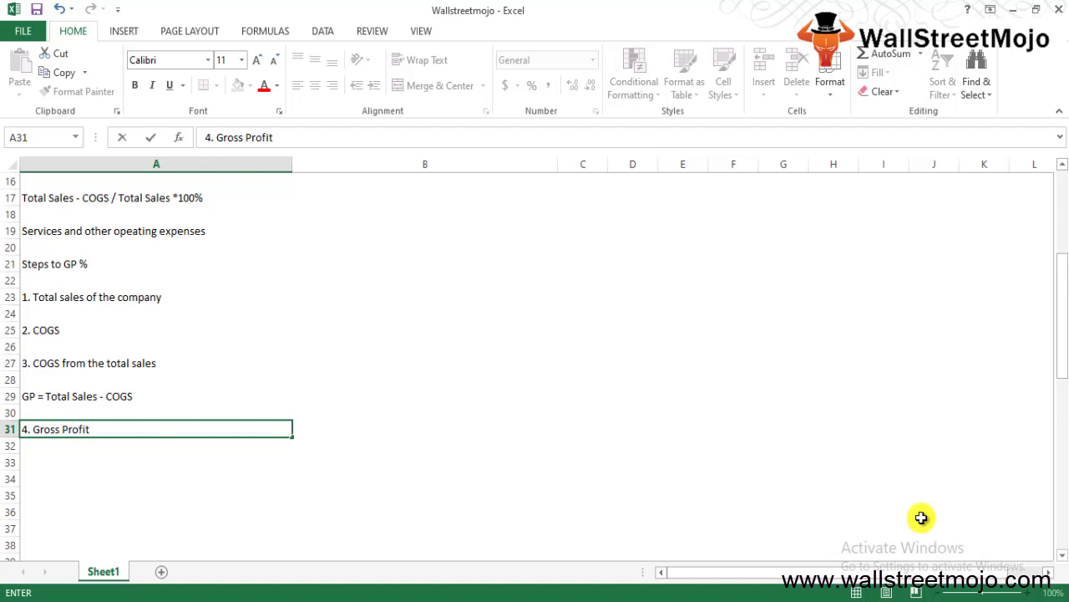
type("by the total")
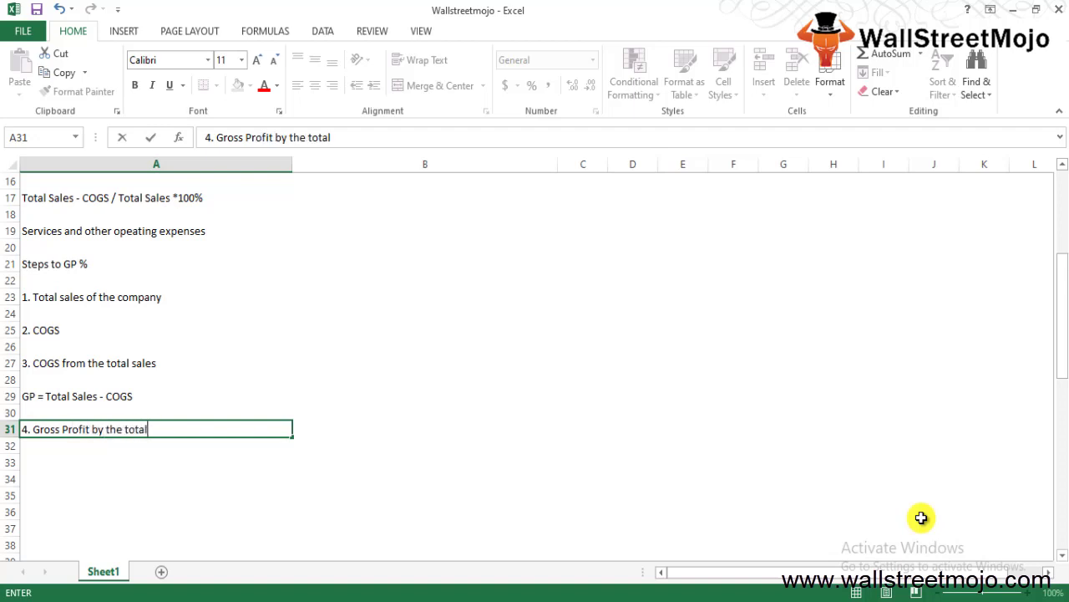
type(" sales")
type(" shown")
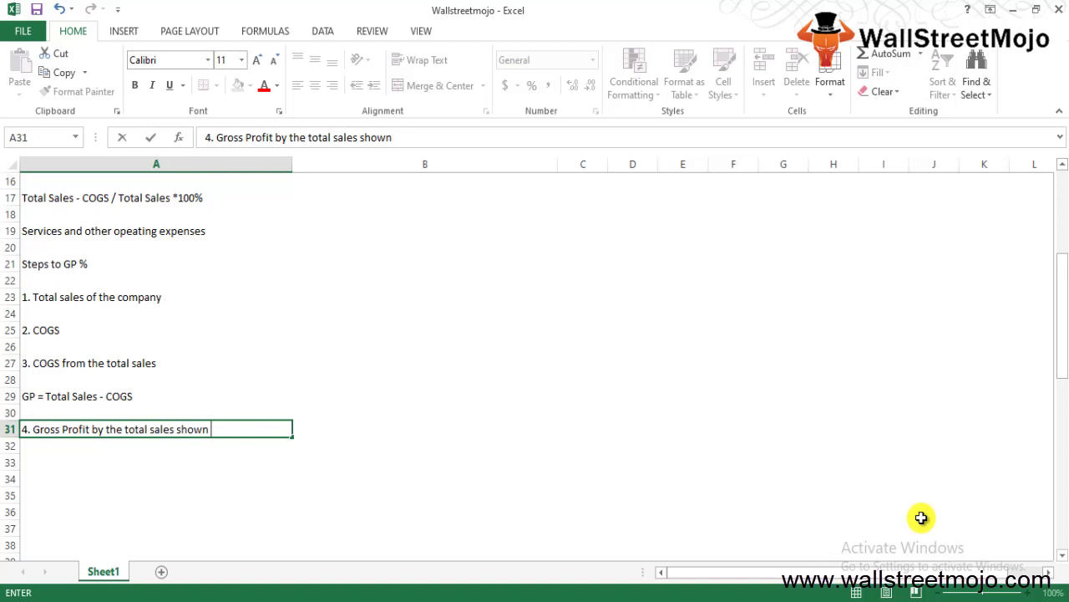
key("Return")
key("Return")
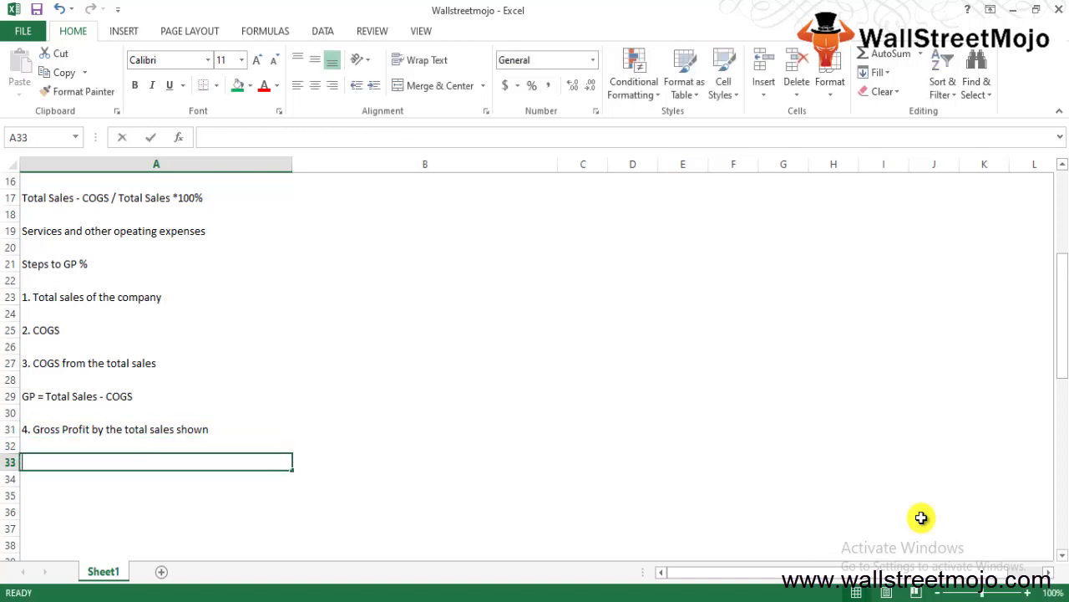
Add the note 'Gross profit % formulla = Total Sales COGS /Total sales *100%' in A33.
type("Gross profit ")
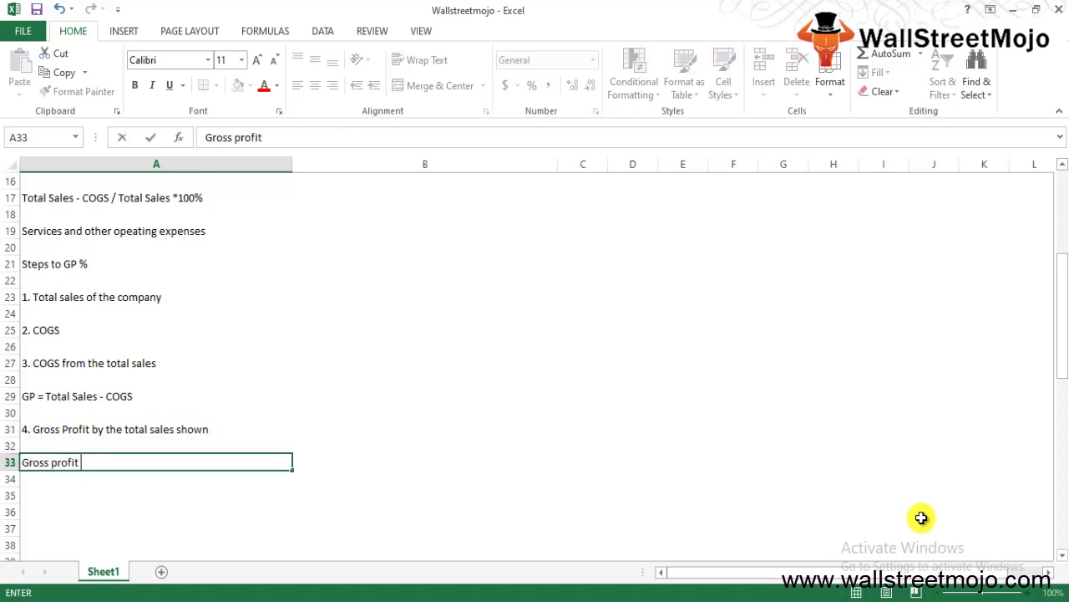
type("% formu")
type("lla = Tot")
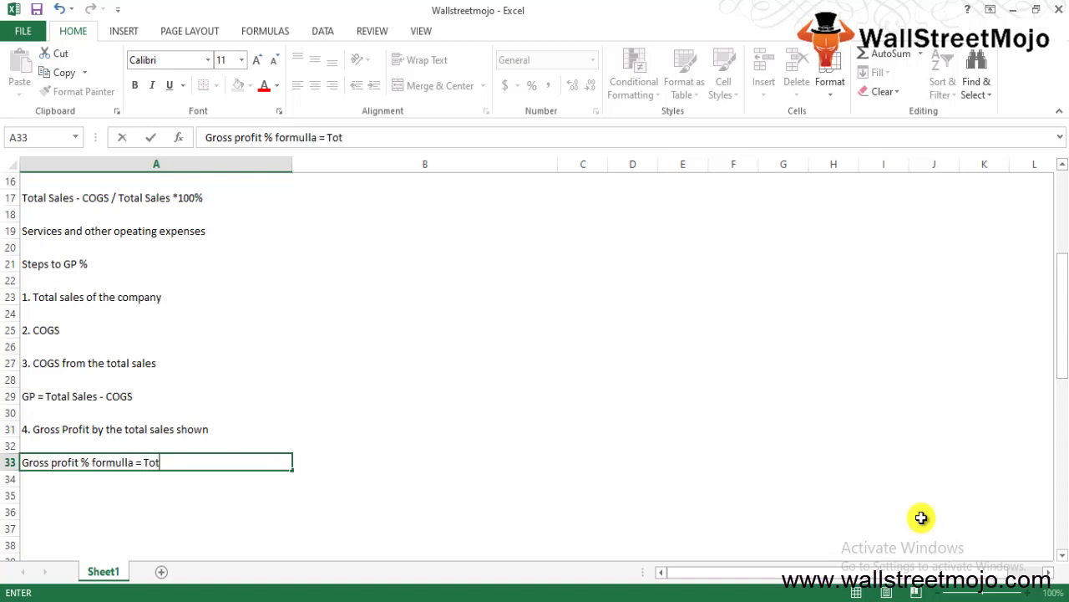
type("al Sales ")
type("- COG")
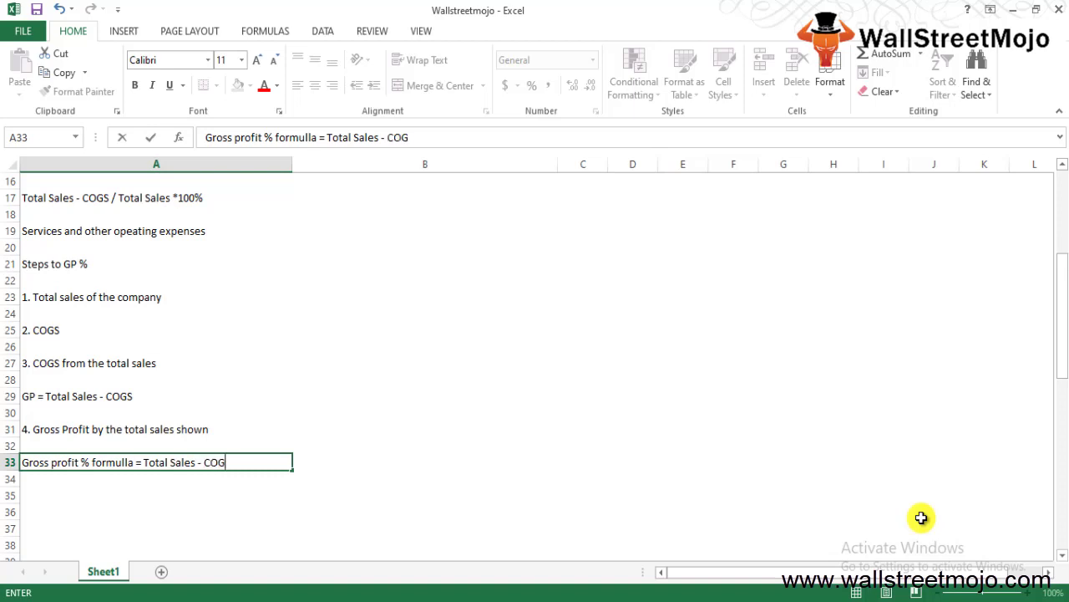
type("S ")
type("/T")
type("otla")
key("BackSpace")
key("BackSpace")
type("al s")
type("ales *10")
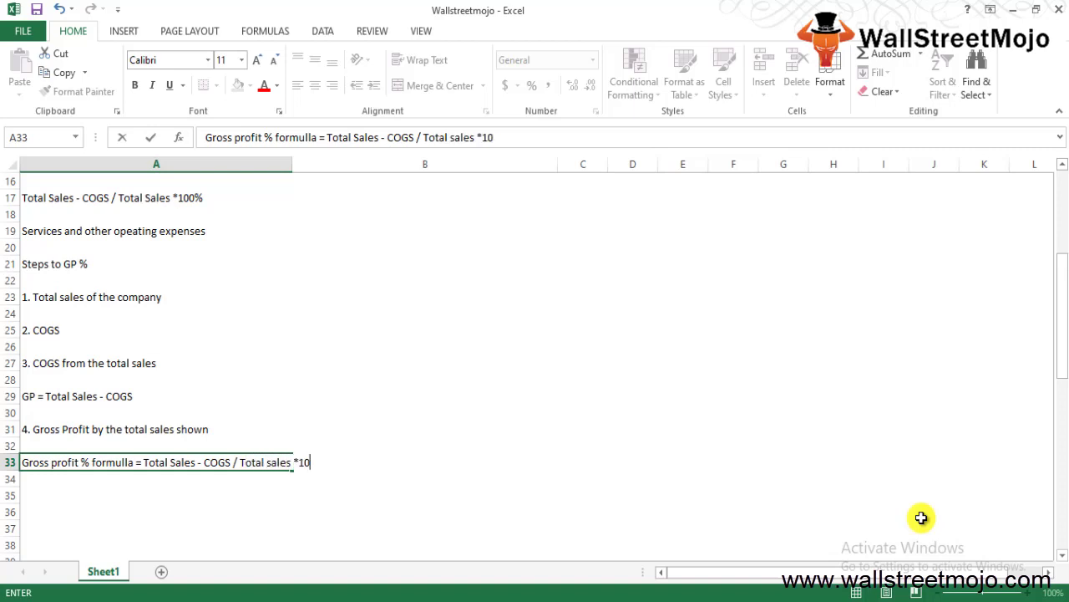
type("0%")
key("Return")
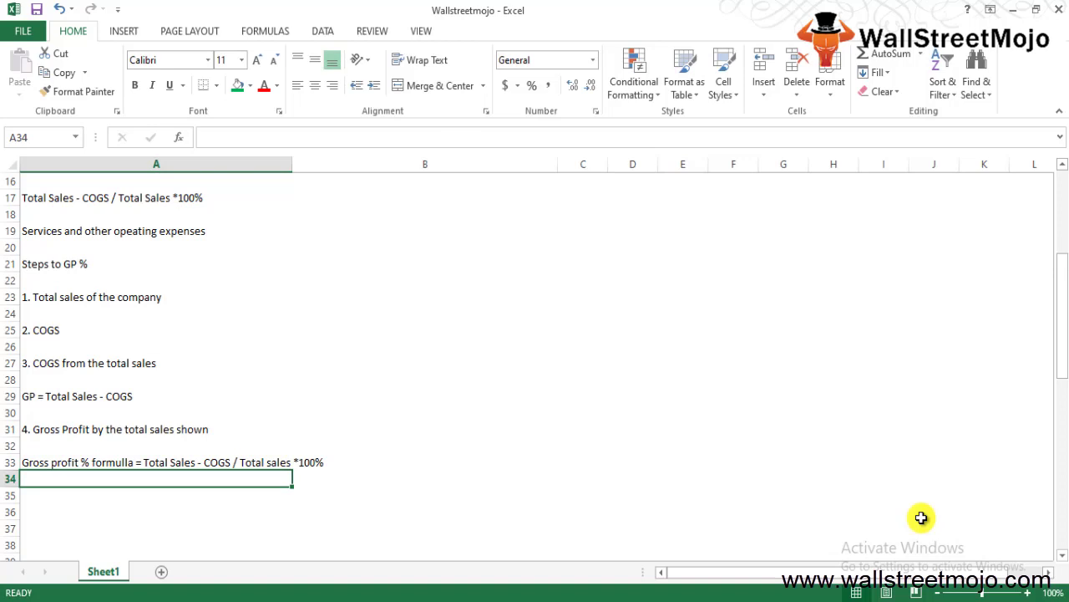
key("Down")
key("Down")
key("Down")
key("Down")
key("Down")
key("Down")
key("Down")
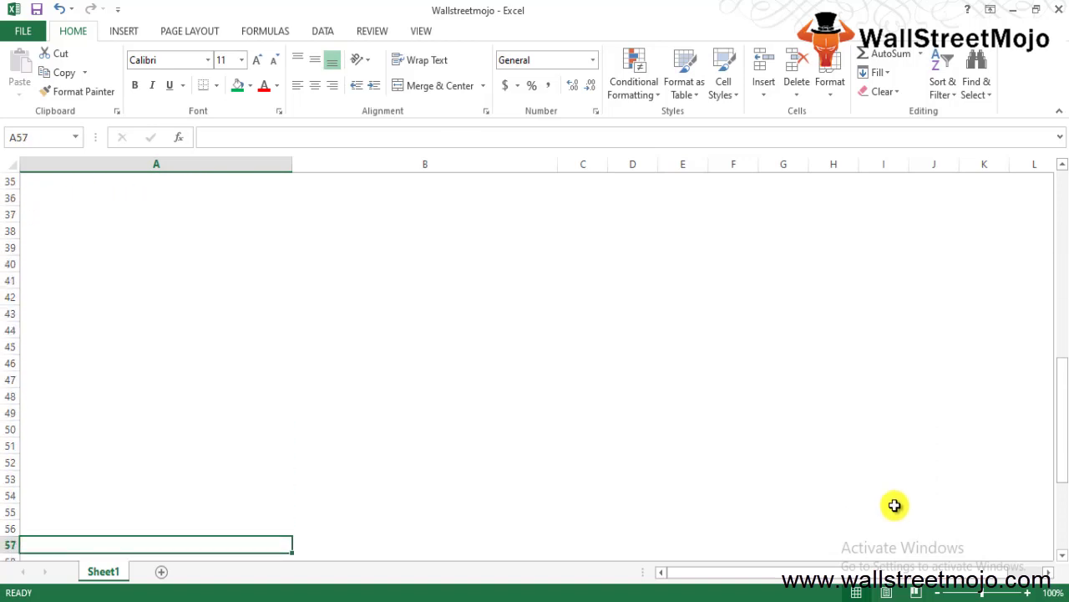
Put the heading 'Example 1' in cell A36.
left_click(115, 196)
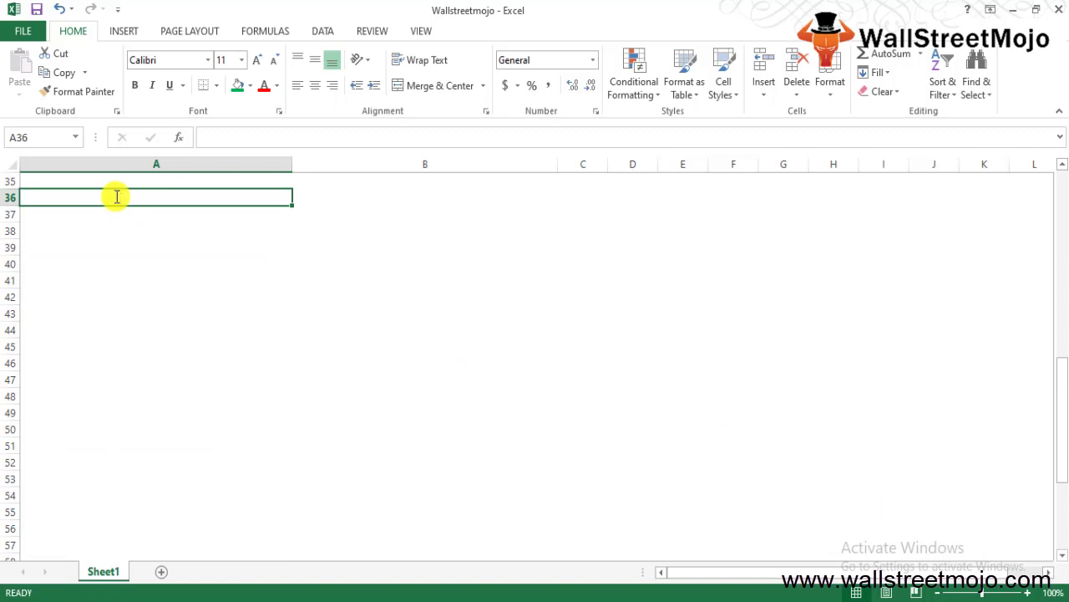
type("Exa,[;")
key("BackSpace")
key("BackSpace")
key("BackSpace")
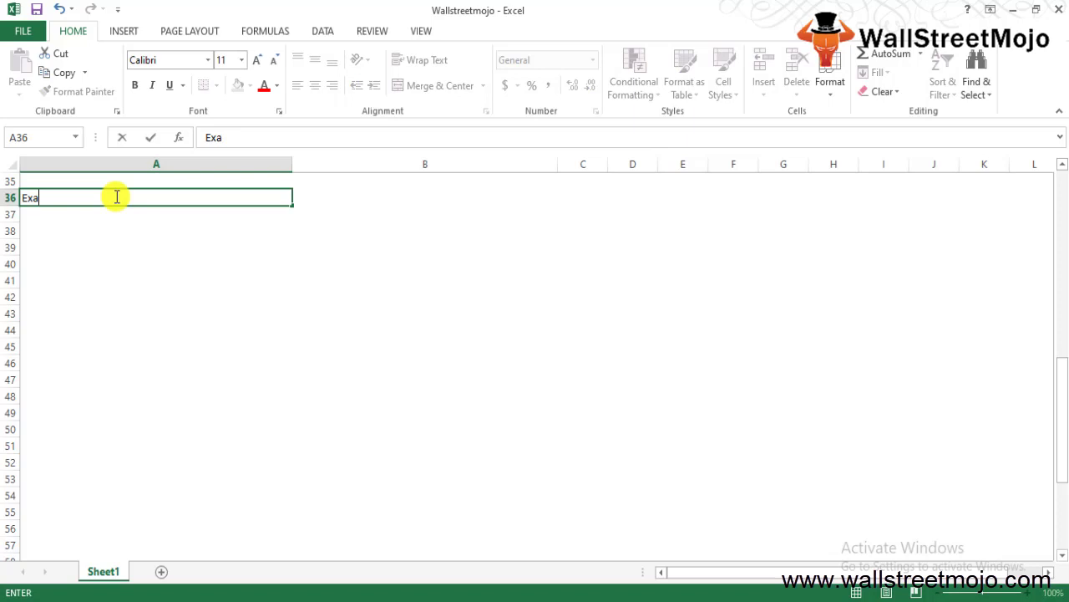
type("mple 1")
key("ctrl+Return")
key("Down")
key("Down")
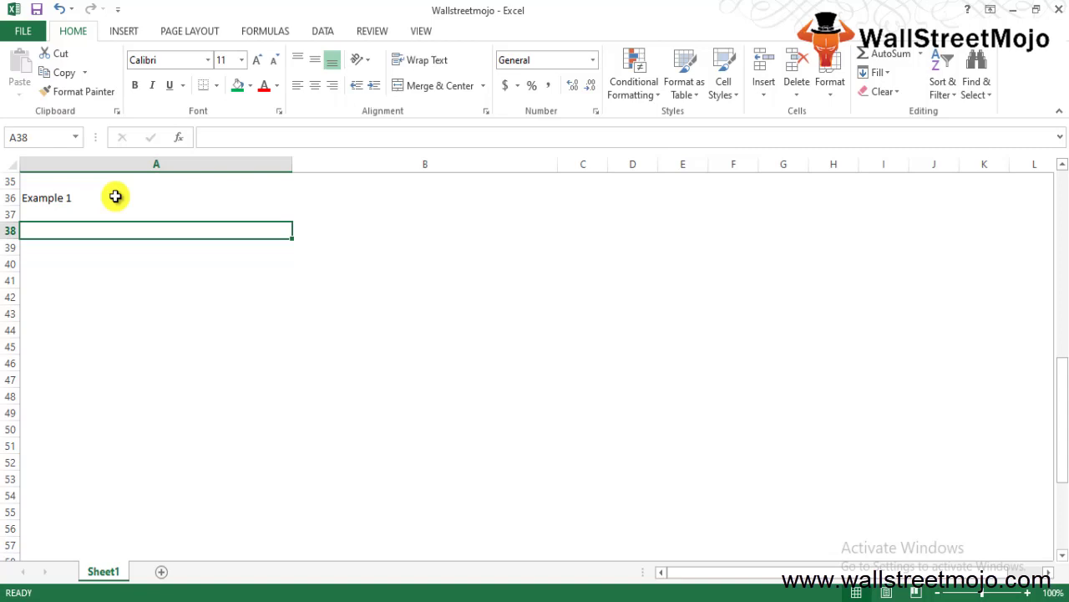
Add the line '150000 in total net sales' in A38.
type("150000")
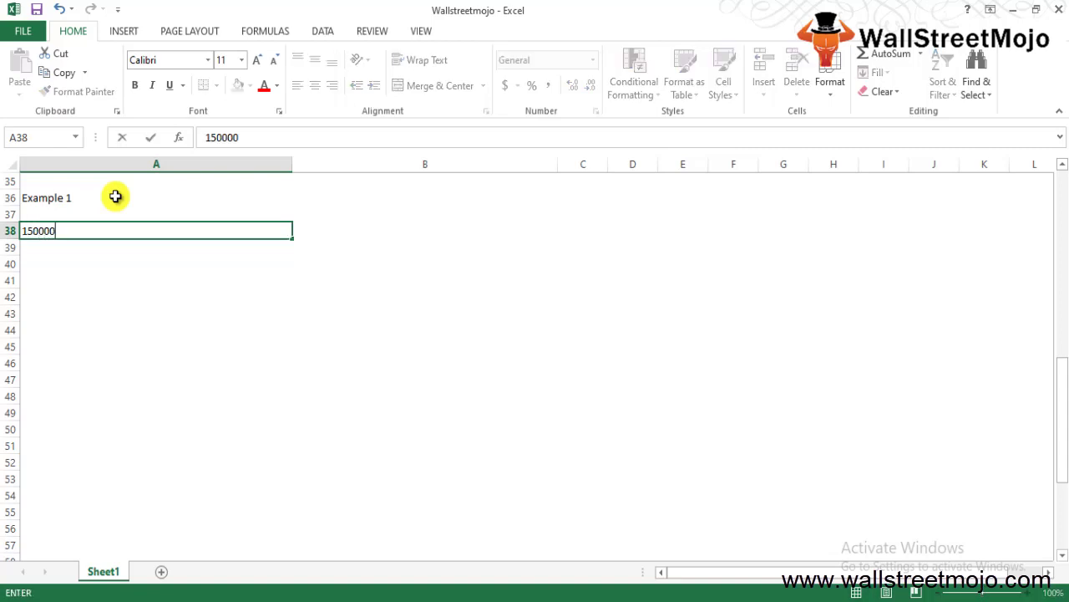
type(" in to")
type("tal ")
type("net")
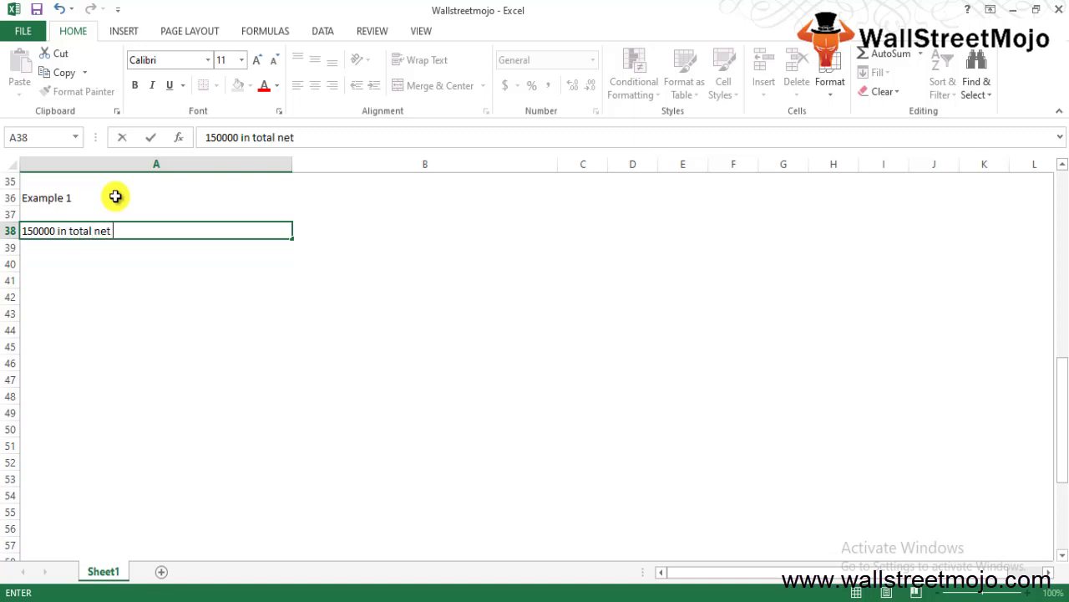
type(" sal")
type("es")
key("Return")
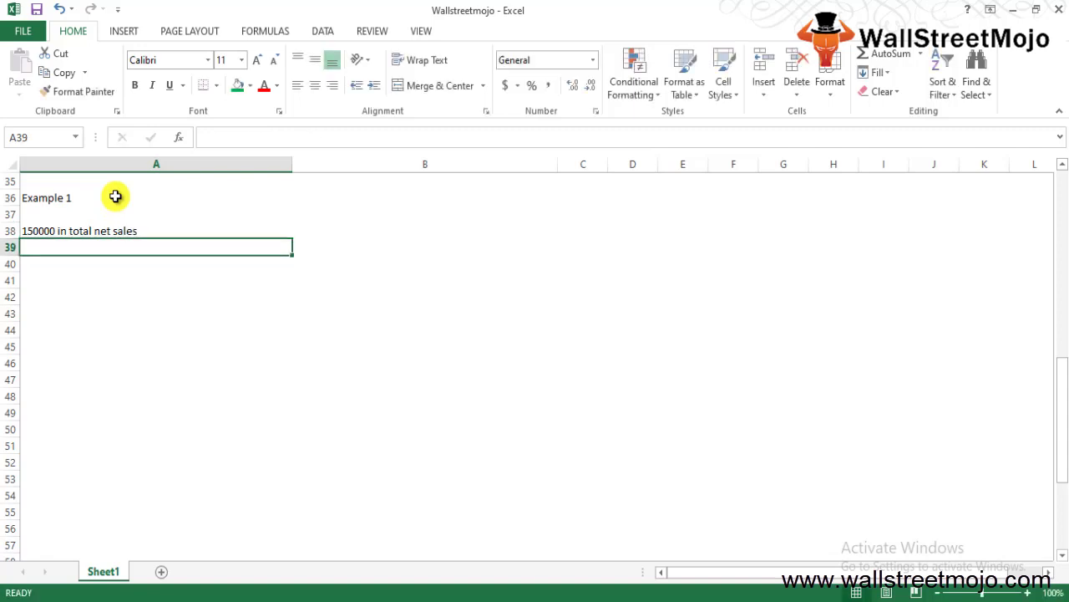
key("Down")
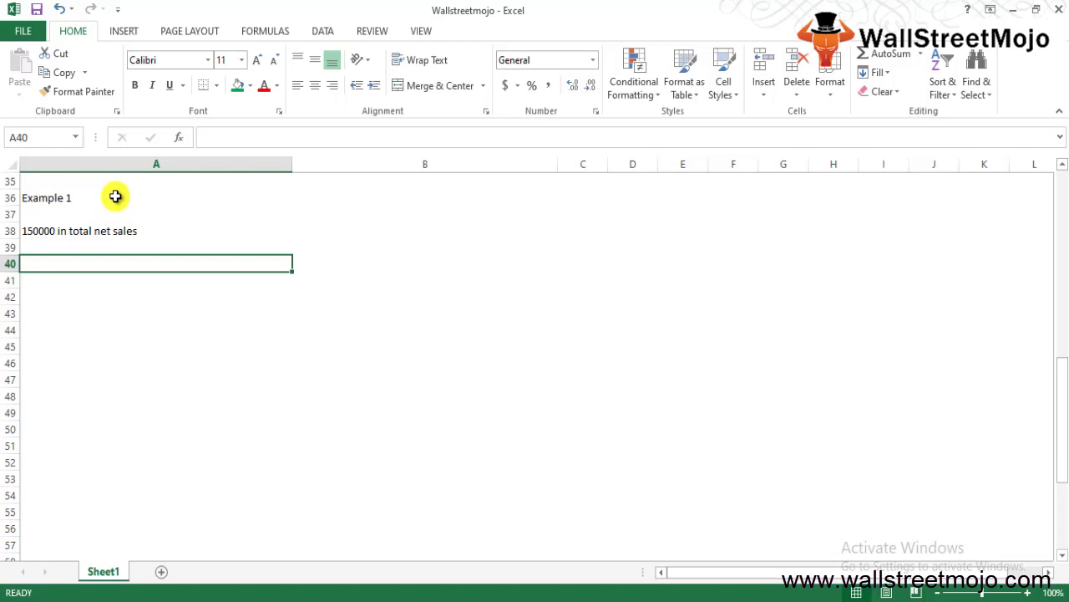
Enter the labels Labour, RM, rent, Int, Dep and Taxes down A40:A45.
type("Labour")
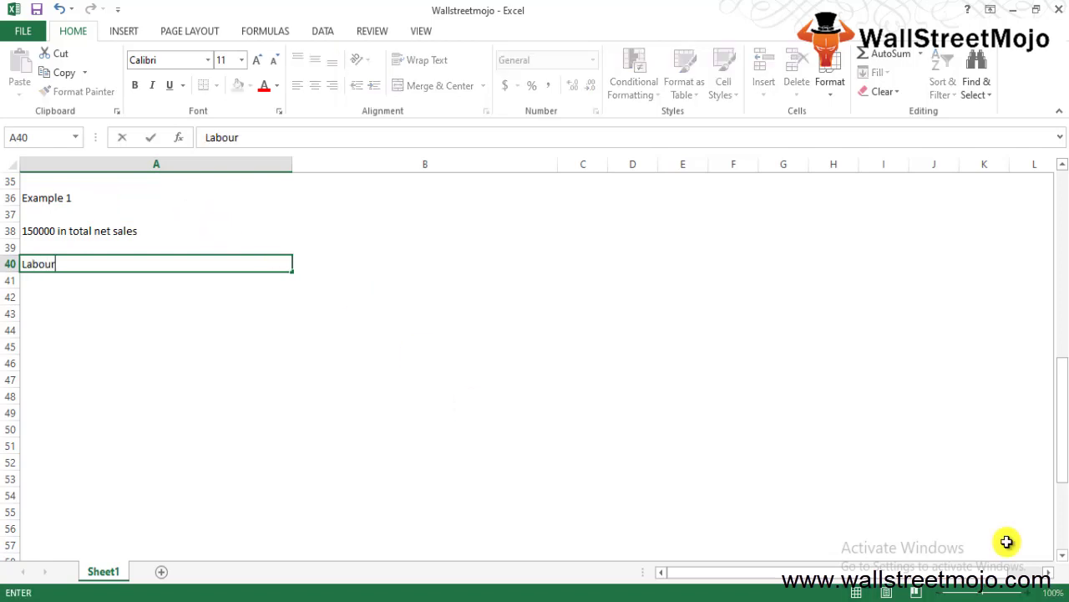
key("Return")
type("R")
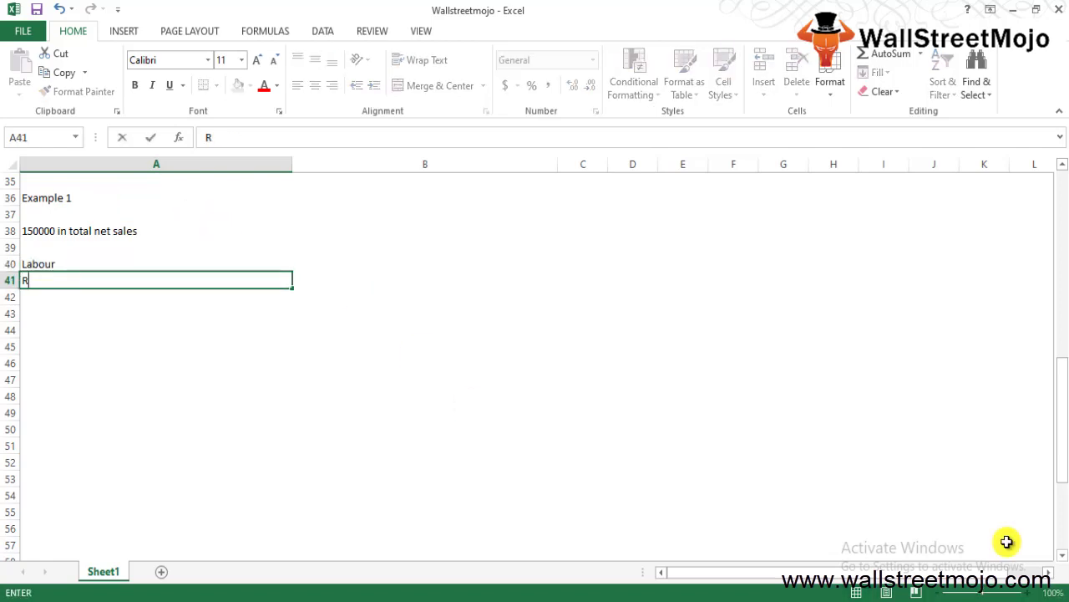
type("M")
key("Return")
type("rent")
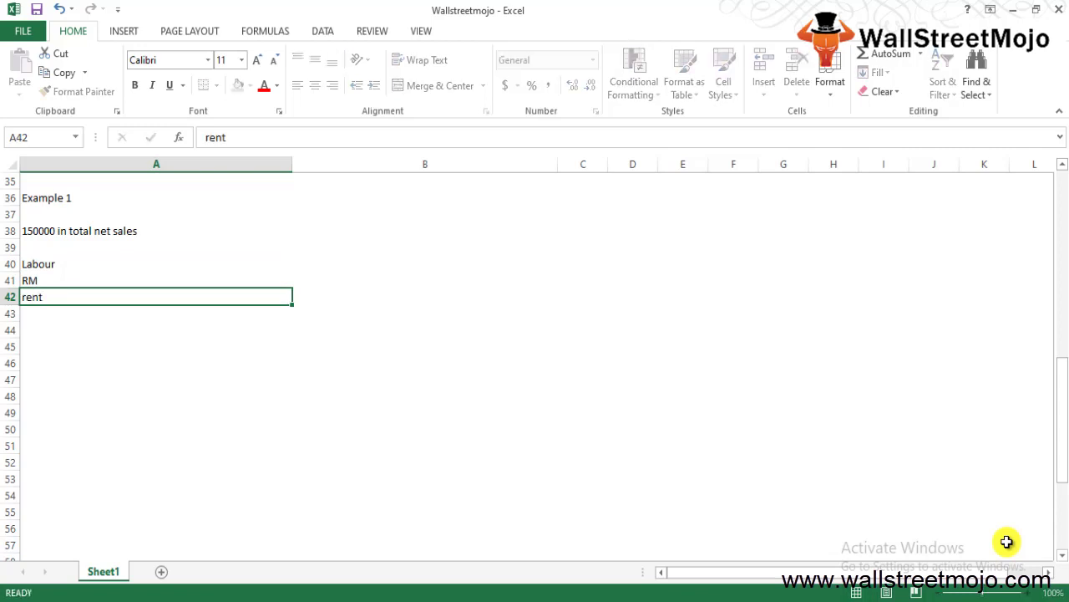
key("Return")
type("Int")
key("Return")
type("Dde")
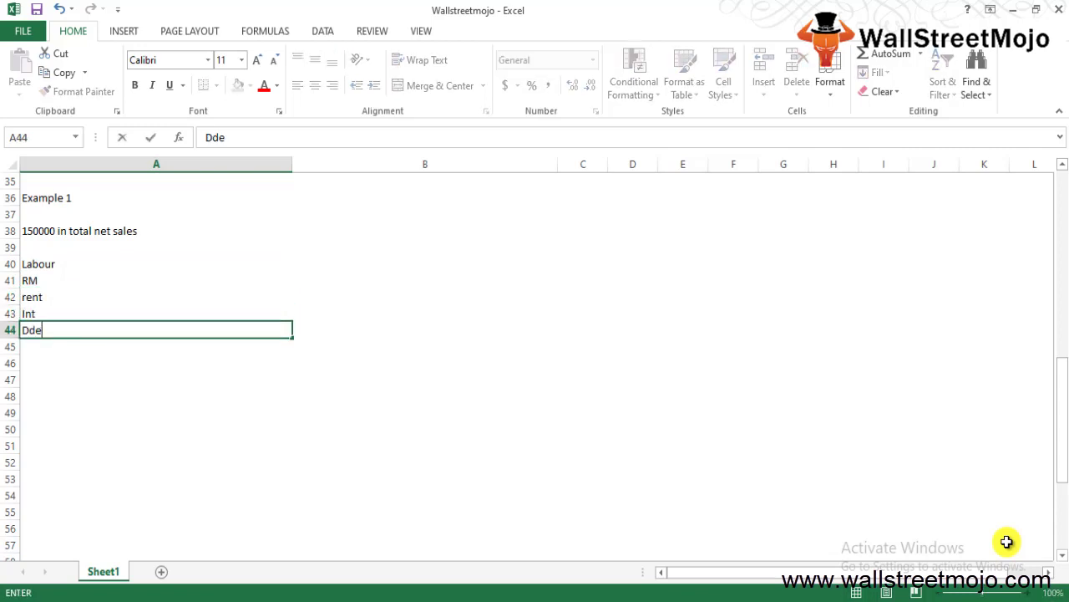
type("p")
key("BackSpace")
key("BackSpace")
key("BackSpace")
type("ep")
key("Return")
type("Taxes")
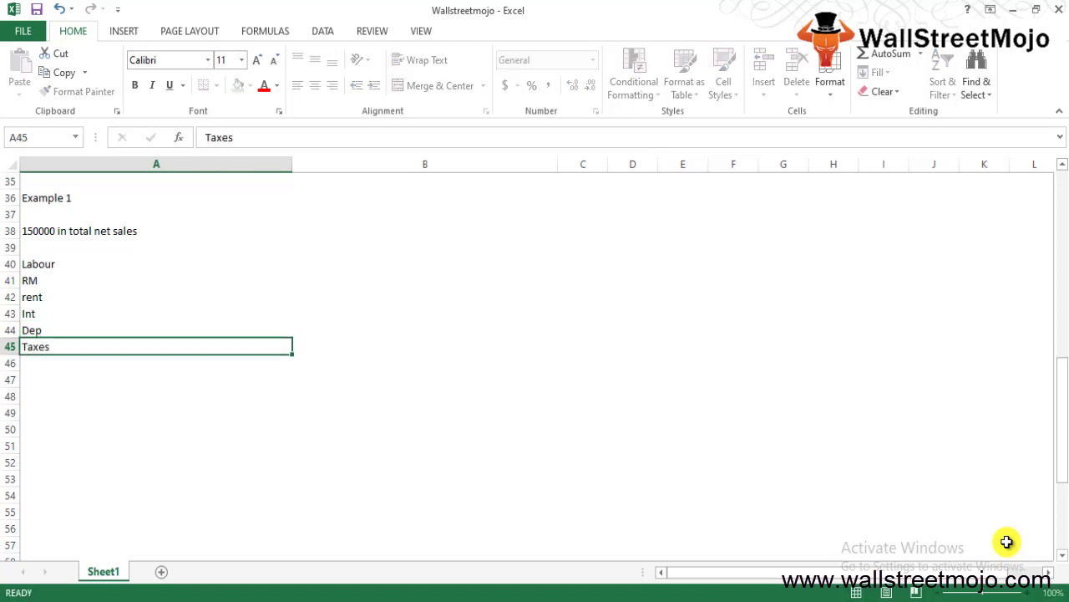
key("Return")
key("Up")
key("Up")
key("Up")
key("Up")
key("Right")
key("Up")
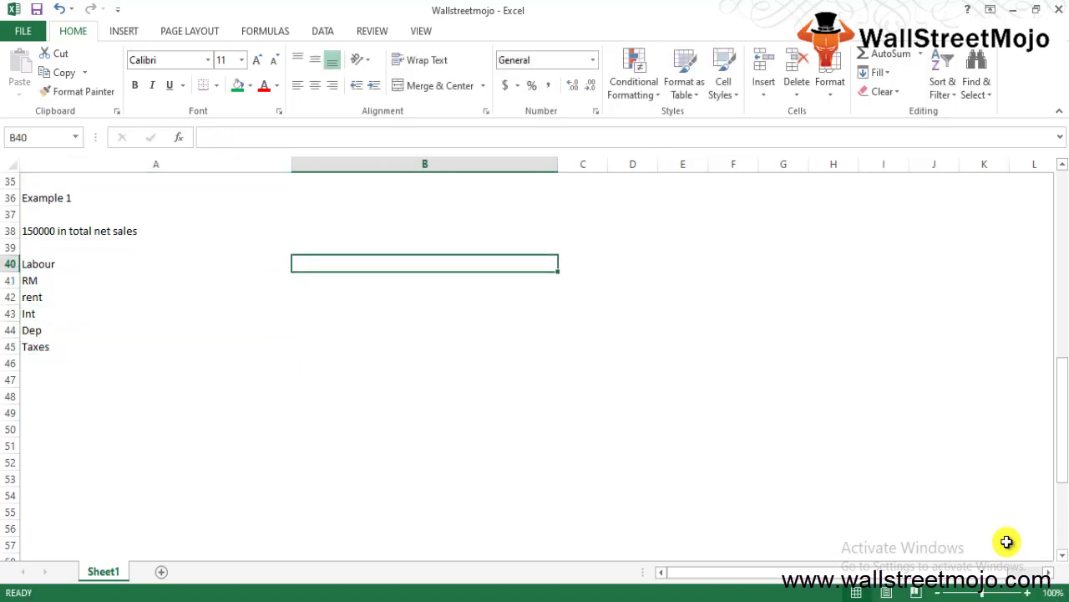
Enter amounts 50000, 25000, 5000, 10000, 15000 and 5000 down B40:B45.
type("50000")
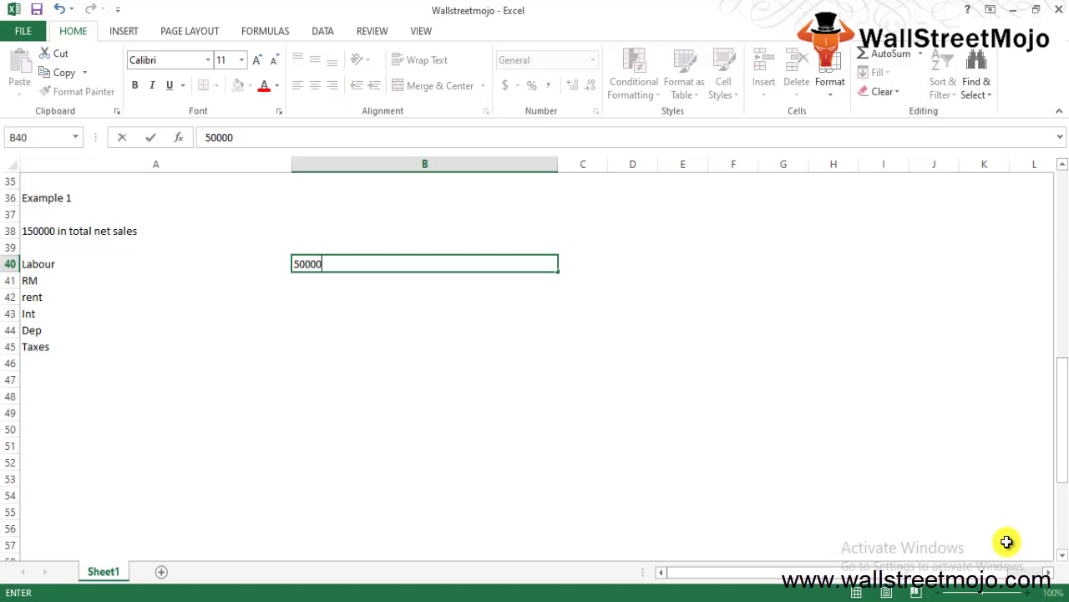
key("Return")
type("05")
key("BackSpace")
key("BackSpace")
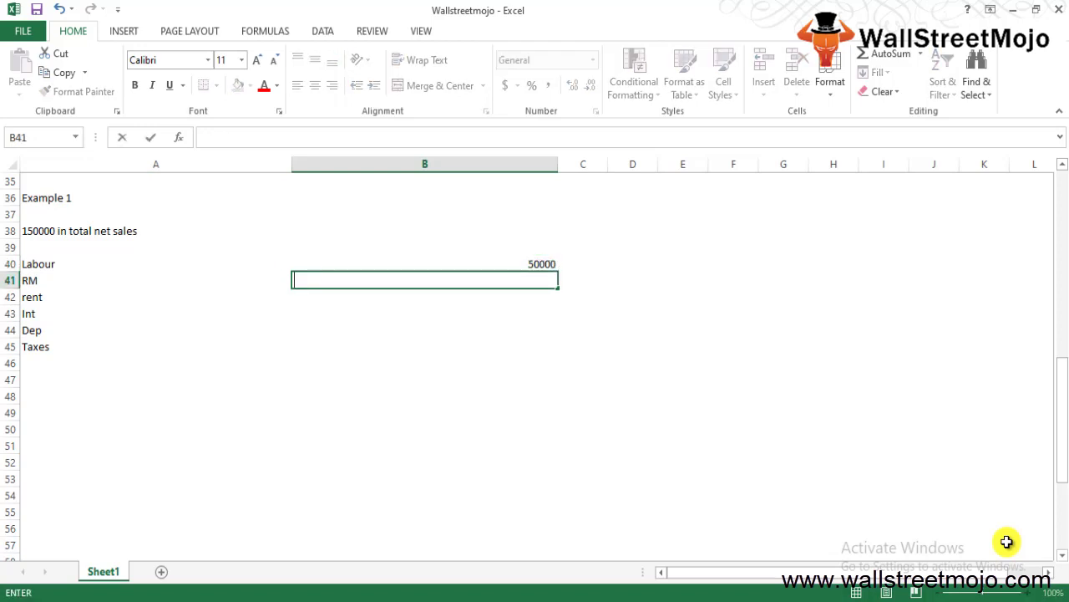
type("25000")
key("Return")
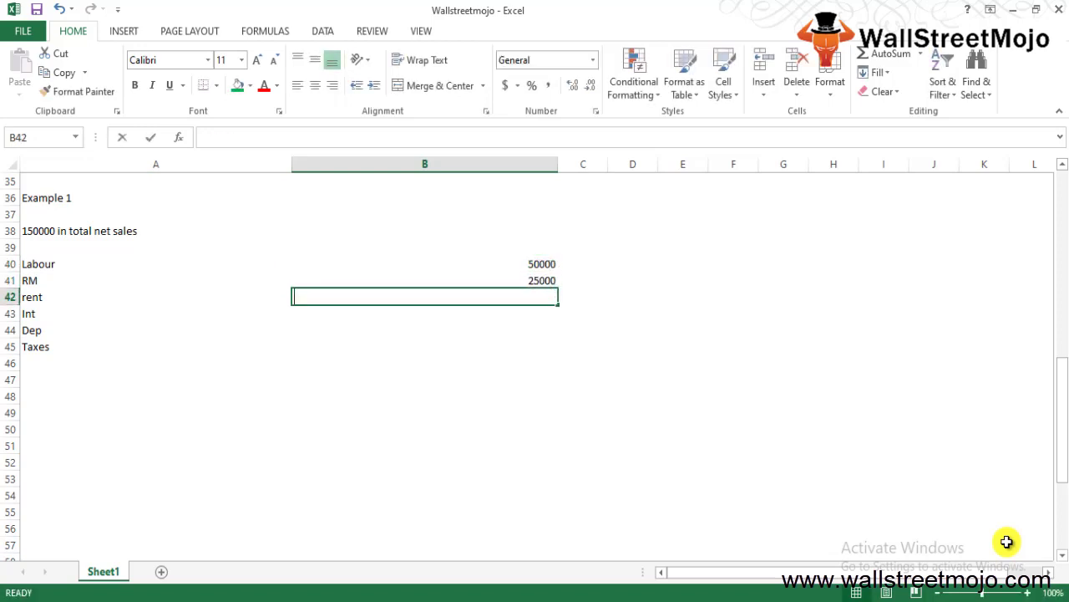
type("5000")
key("Return")
type("100000")
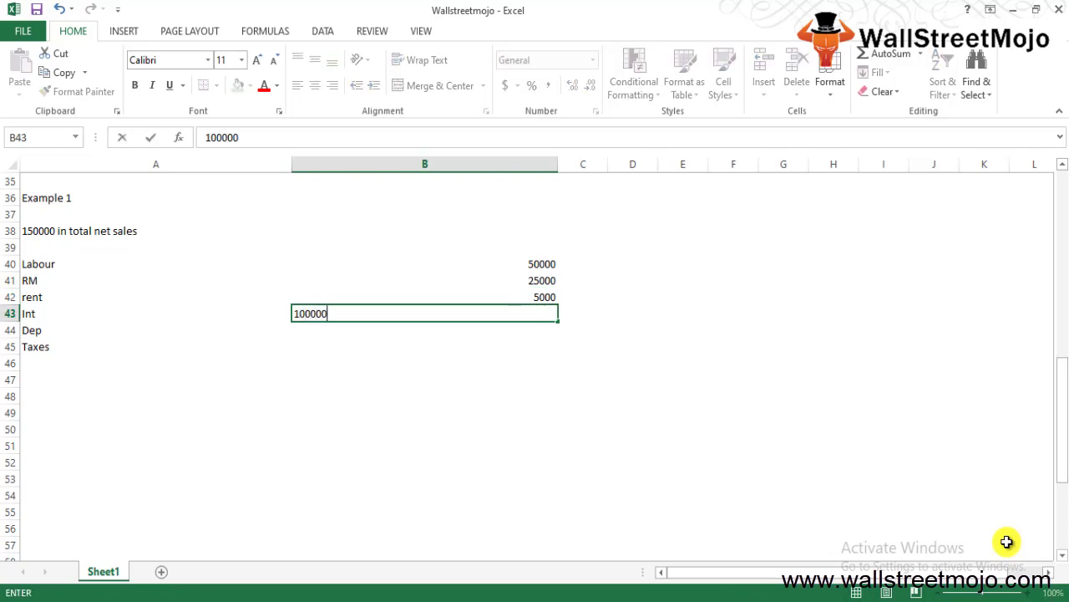
key("BackSpace")
key("Return")
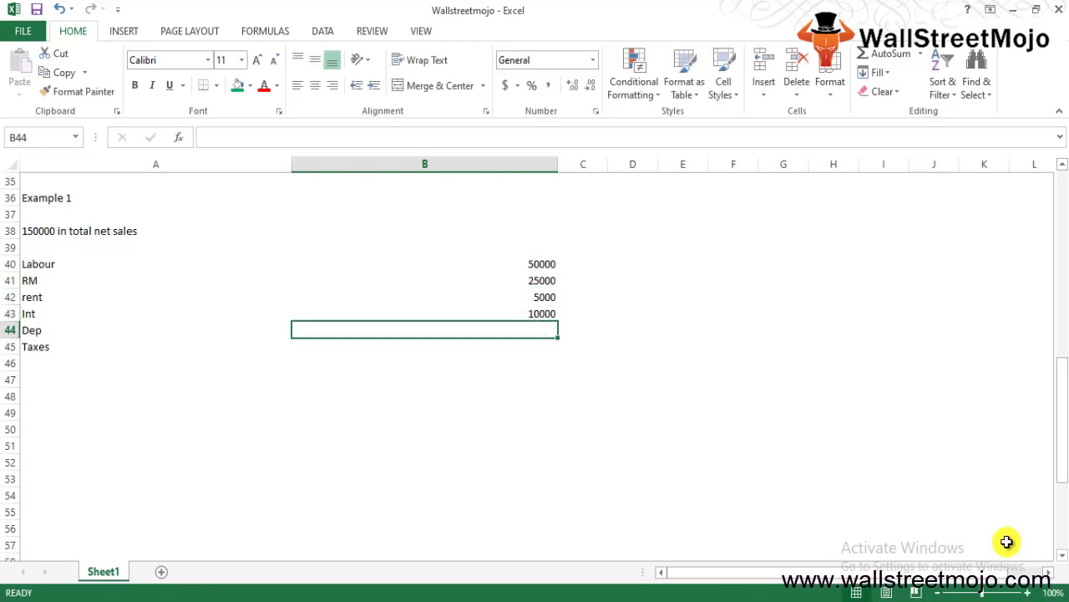
type("15000")
key("Return")
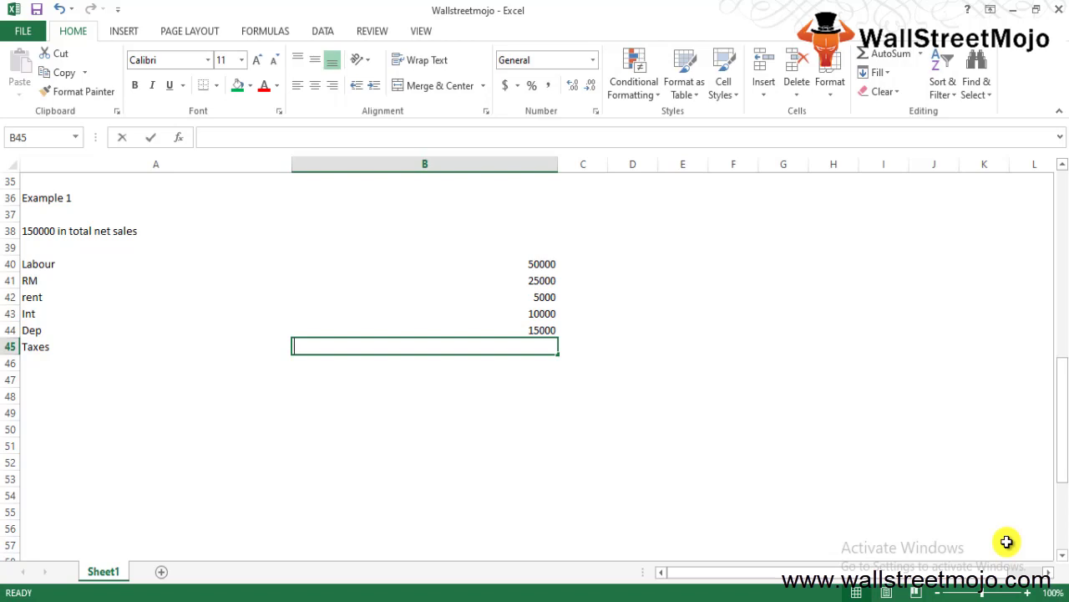
type("5000")
key("Return")
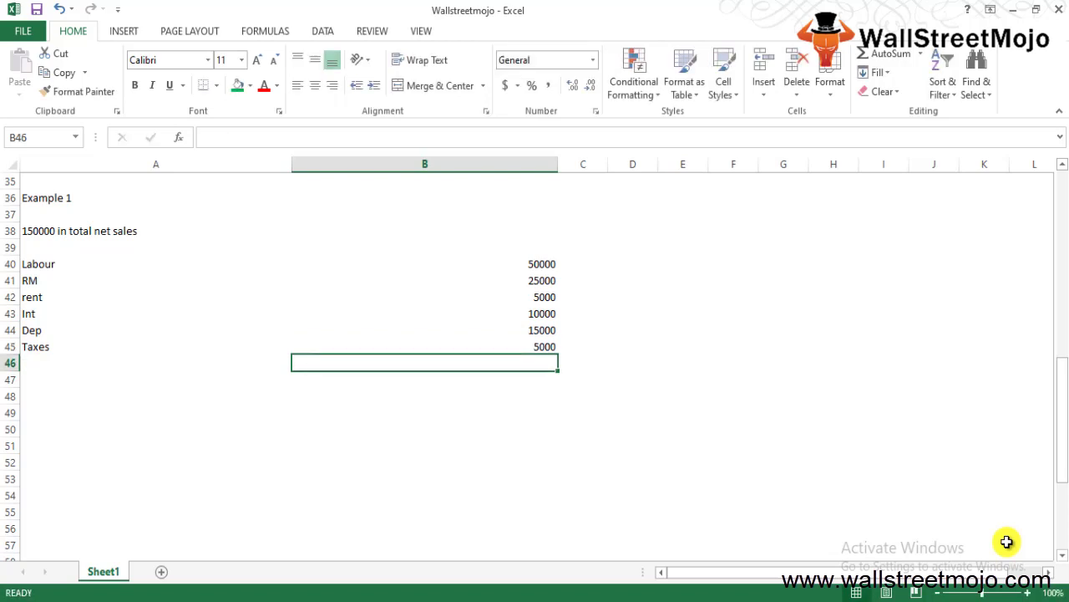
Add the label 'COGS = Labour + RM exp + Factory rent' in A47.
key("Left")
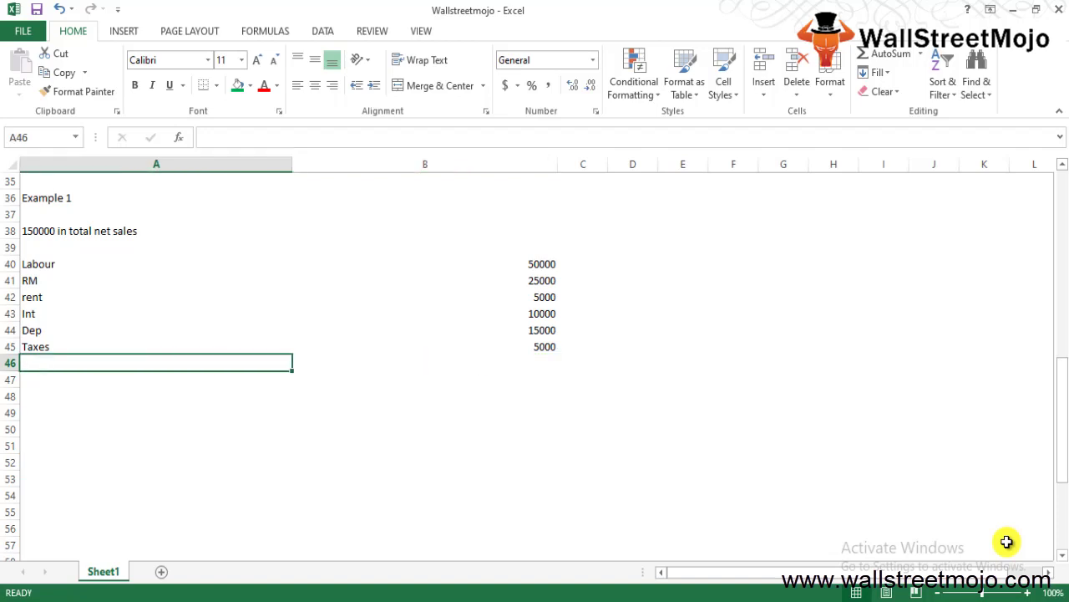
key("Down")
type("COGS ")
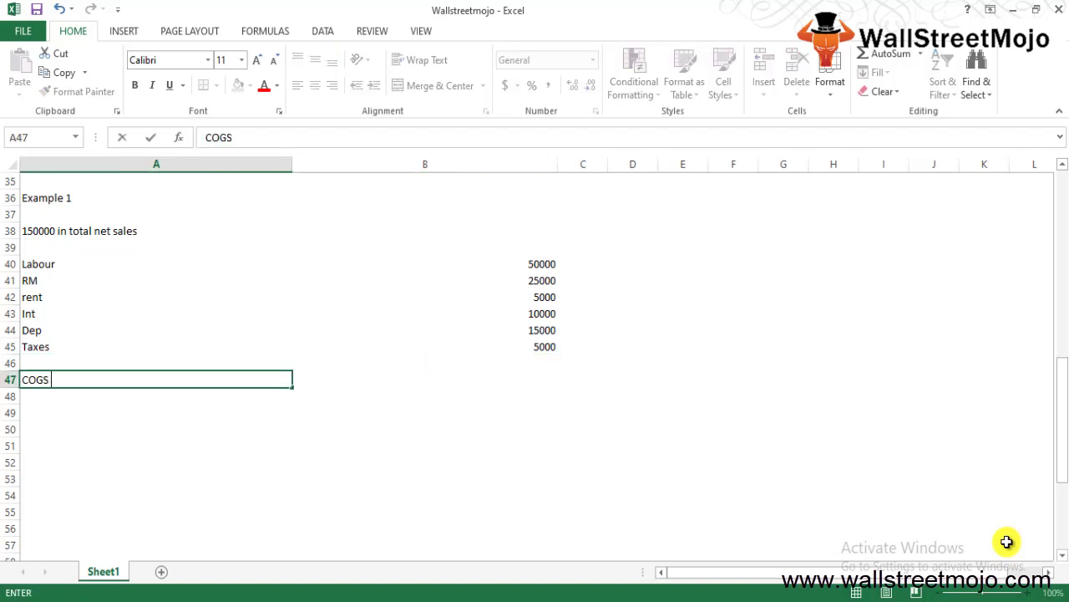
type("= Labo")
type("ur +")
type(" RM exp ")
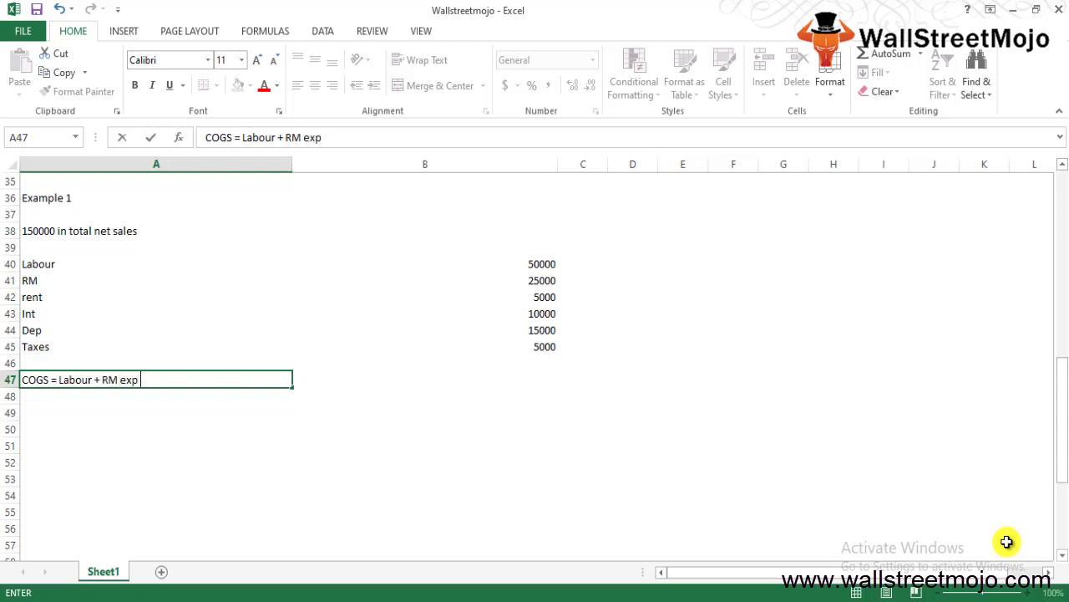
type("+ Facc")
key("BackSpace")
type("tory rent")
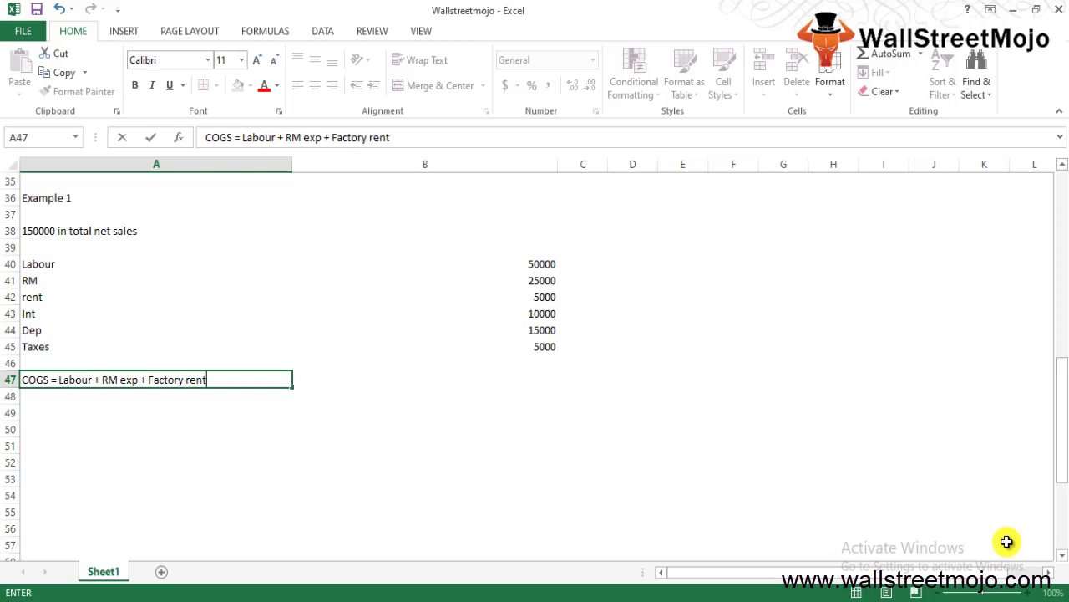
key("Return")
Compute COGS in B47 with =50000+25000+5000, giving 80000.
key("Up")
key("Right")
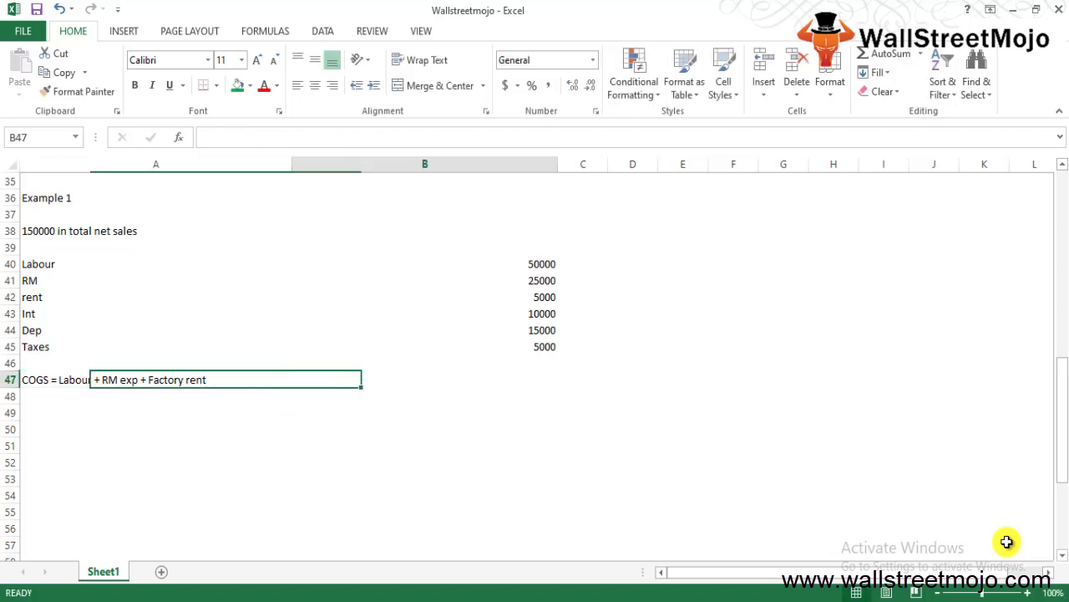
type("=")
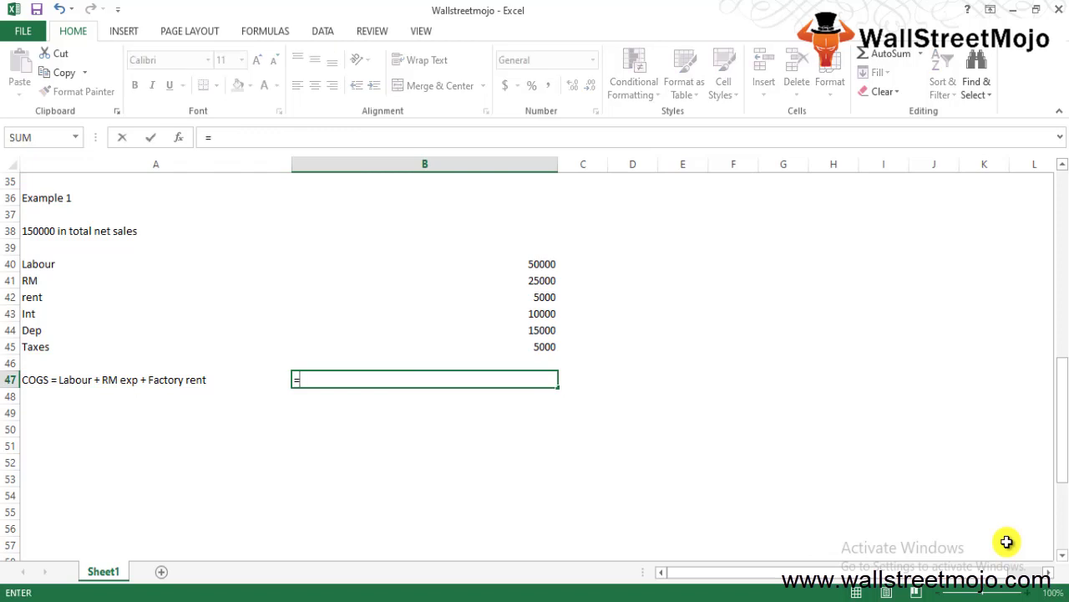
type("50000+2")
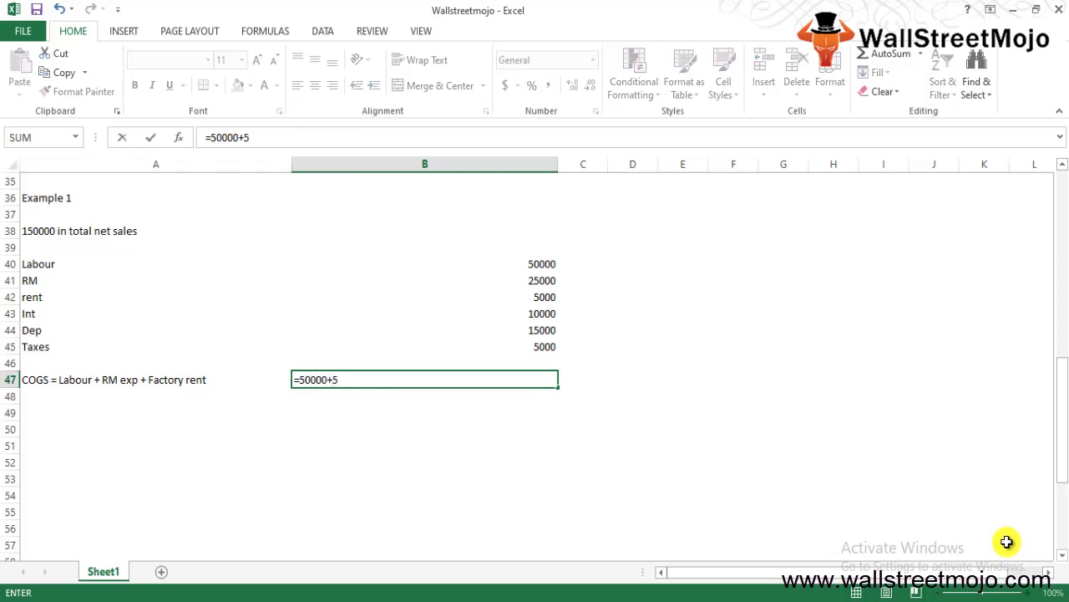
type("5000")
type("+5000")
key("Return")
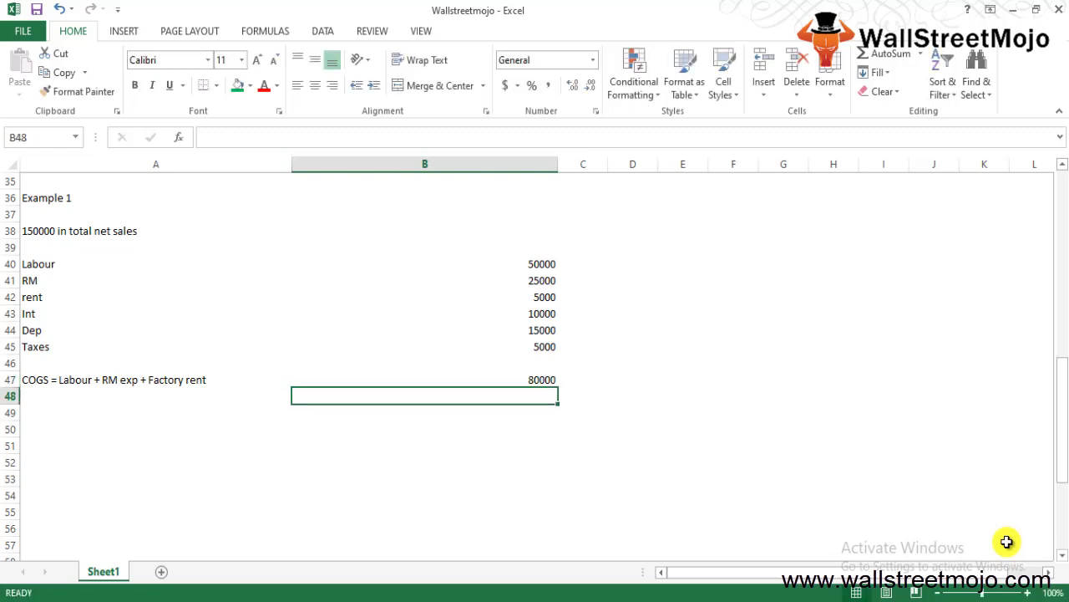
key("Up")
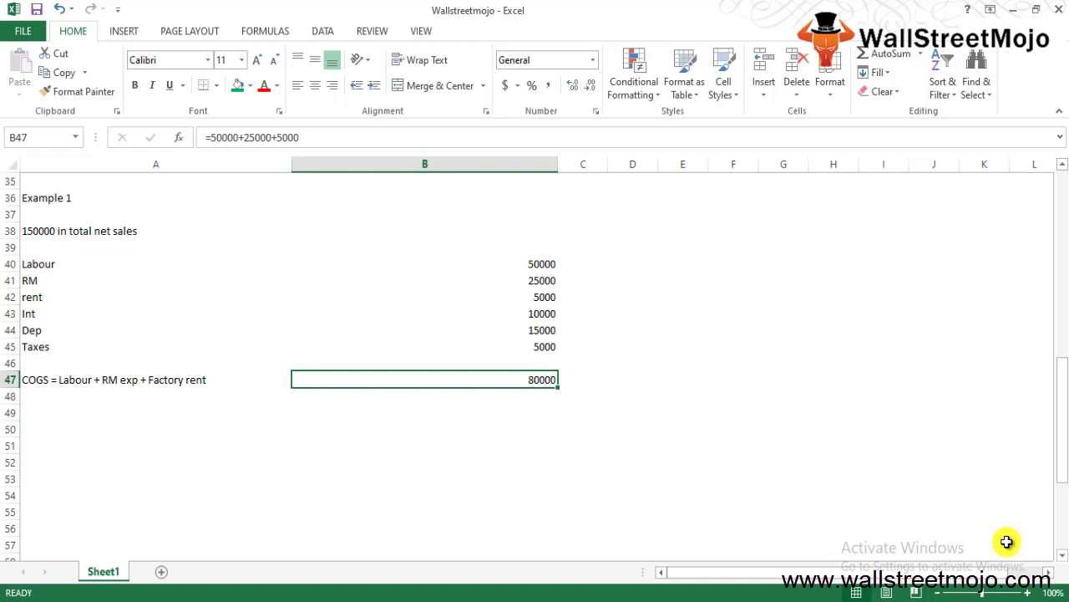
Add the label 'Gross Profit' in A49.
key("Return")
key("Return")
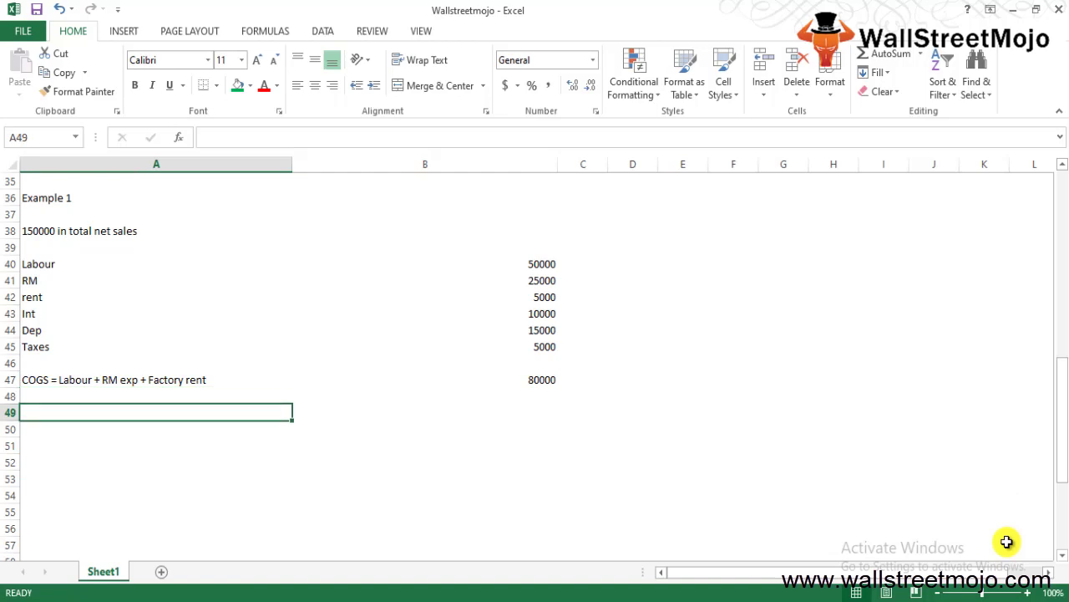
type("Gross P")
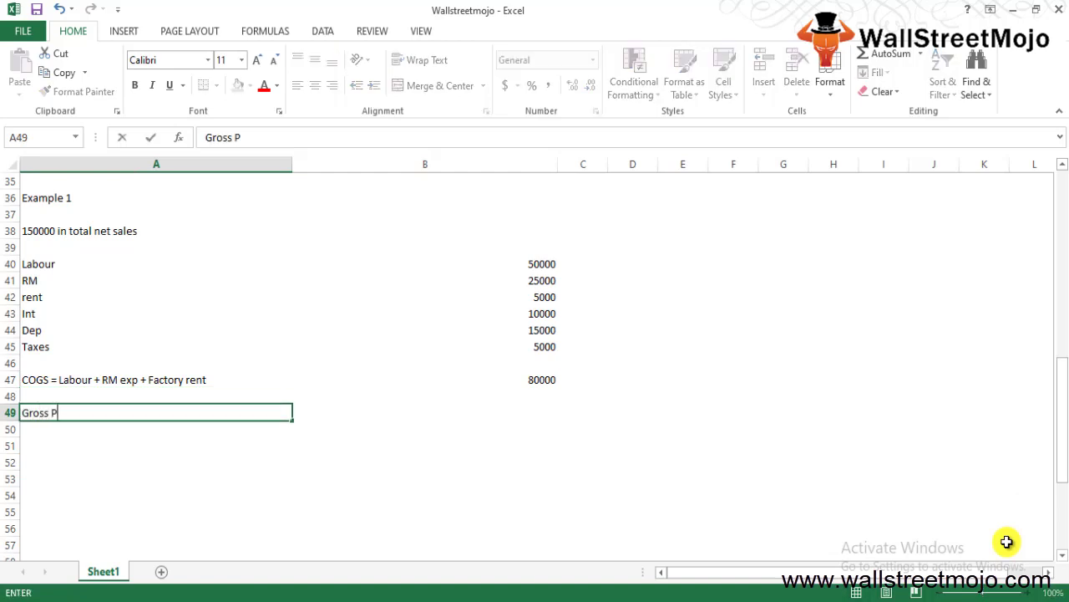
type("rofit")
key("Return")
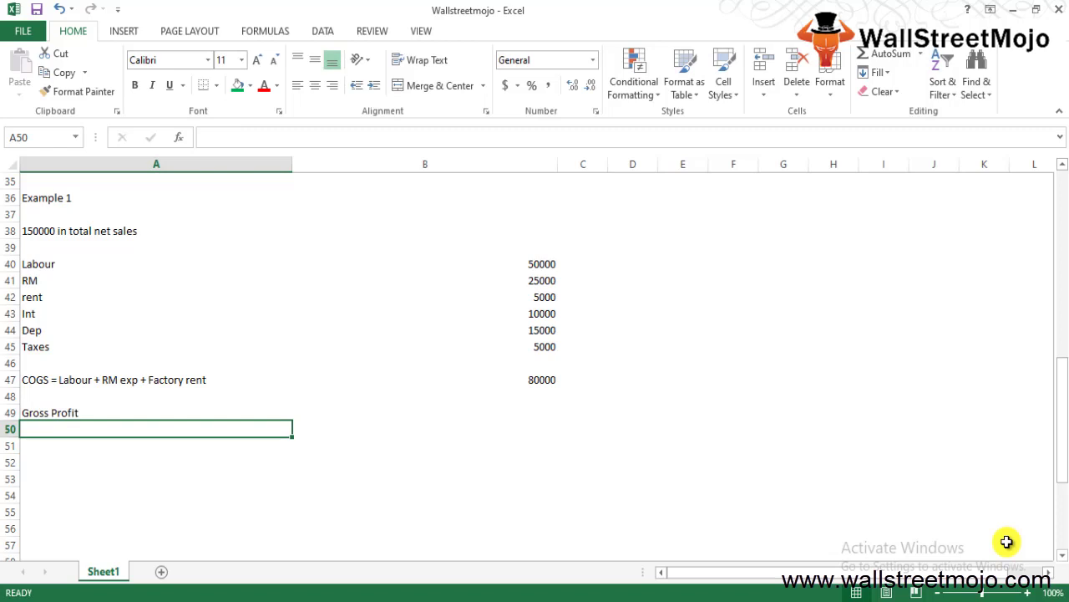
key("Up")
key("Right")
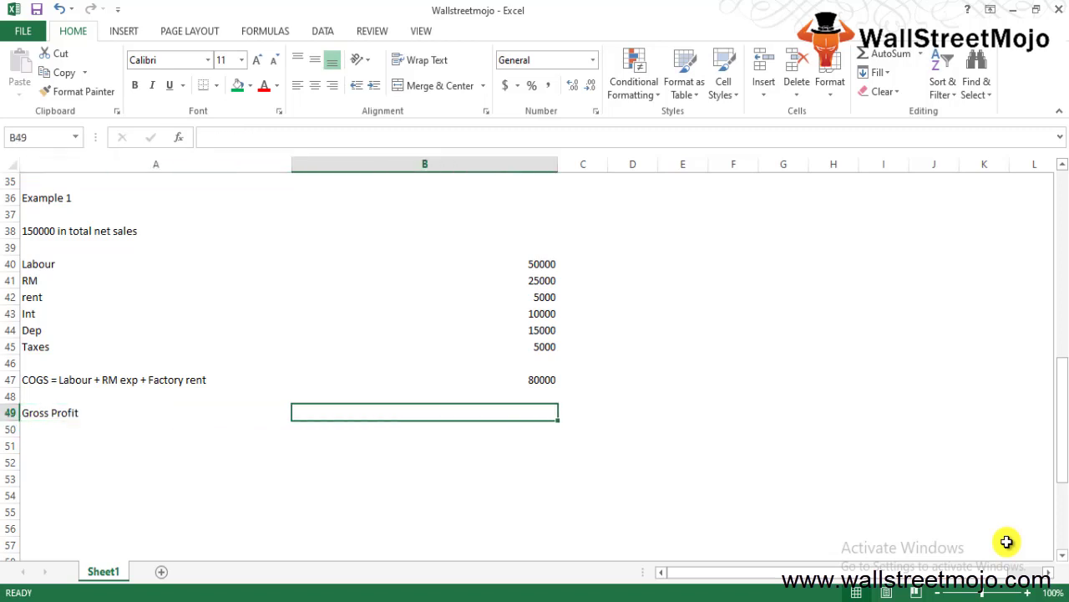
type("15")
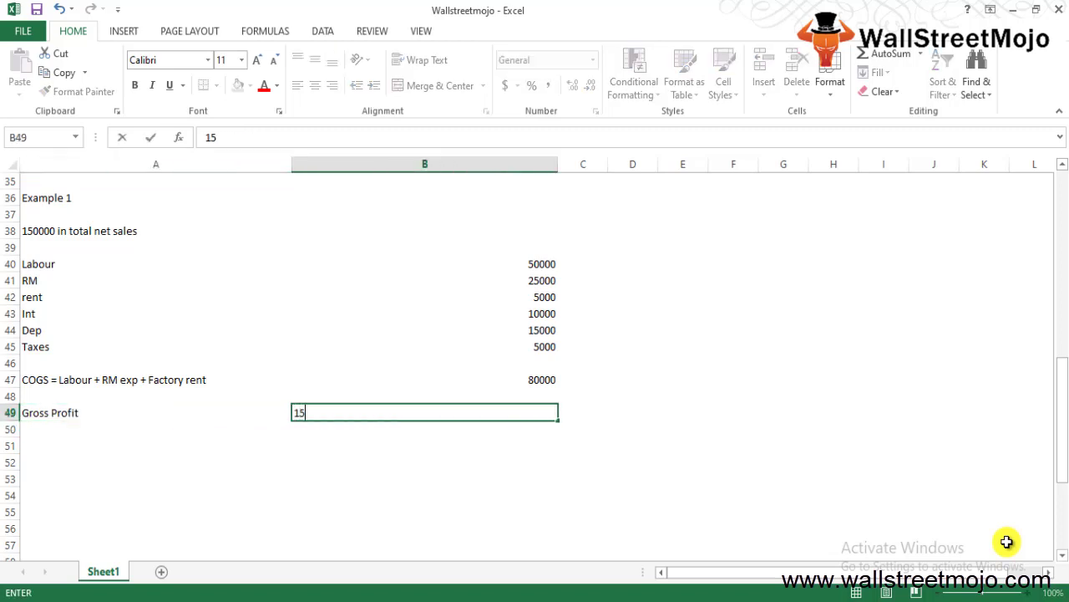
type("0000")
type("-")
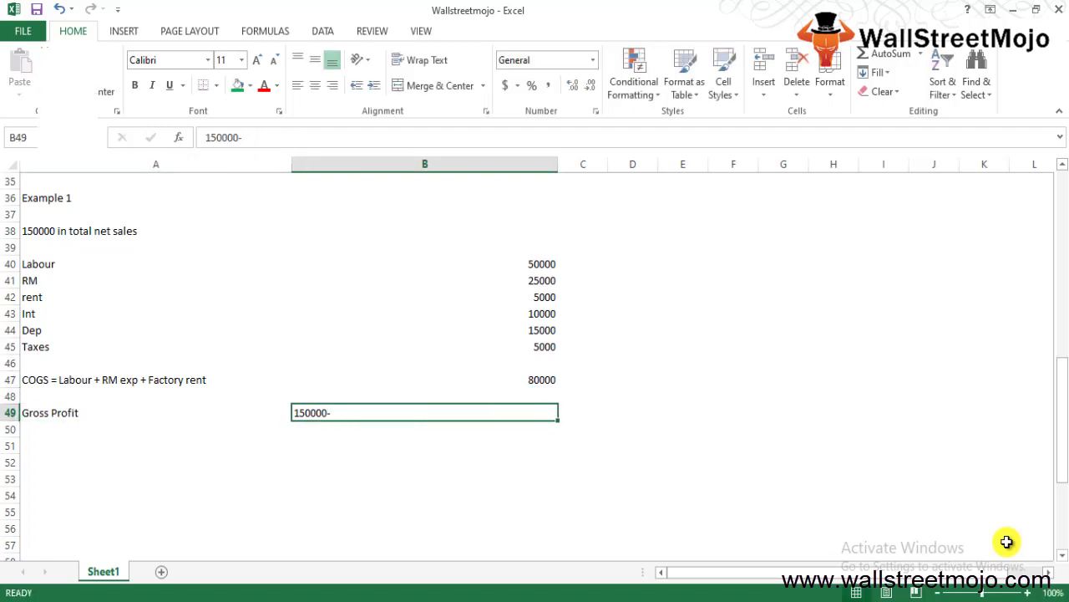
type("=150000-")
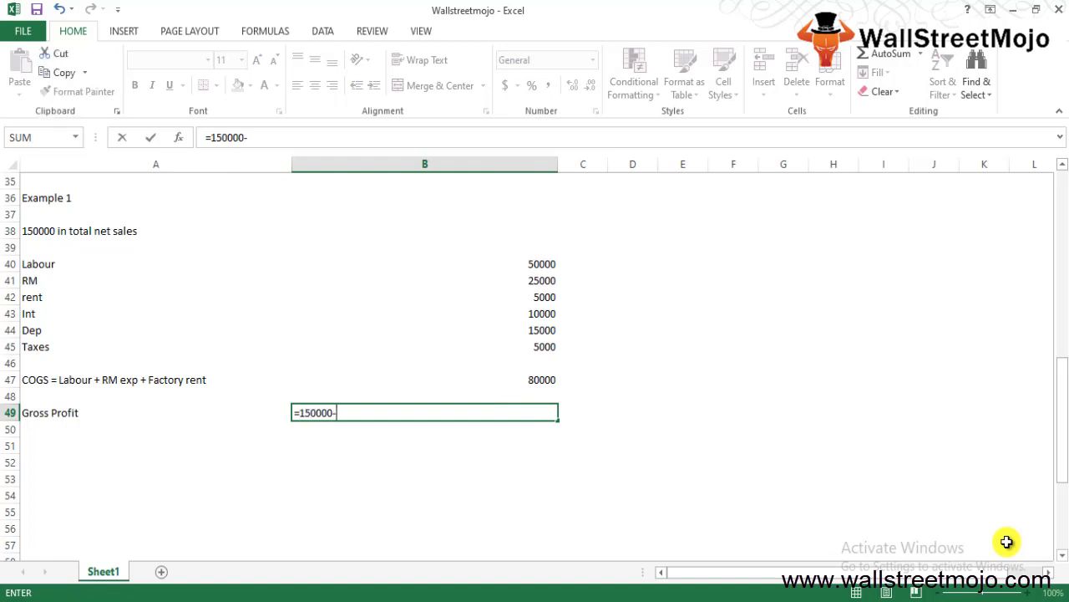
type("80000")
key("Return")
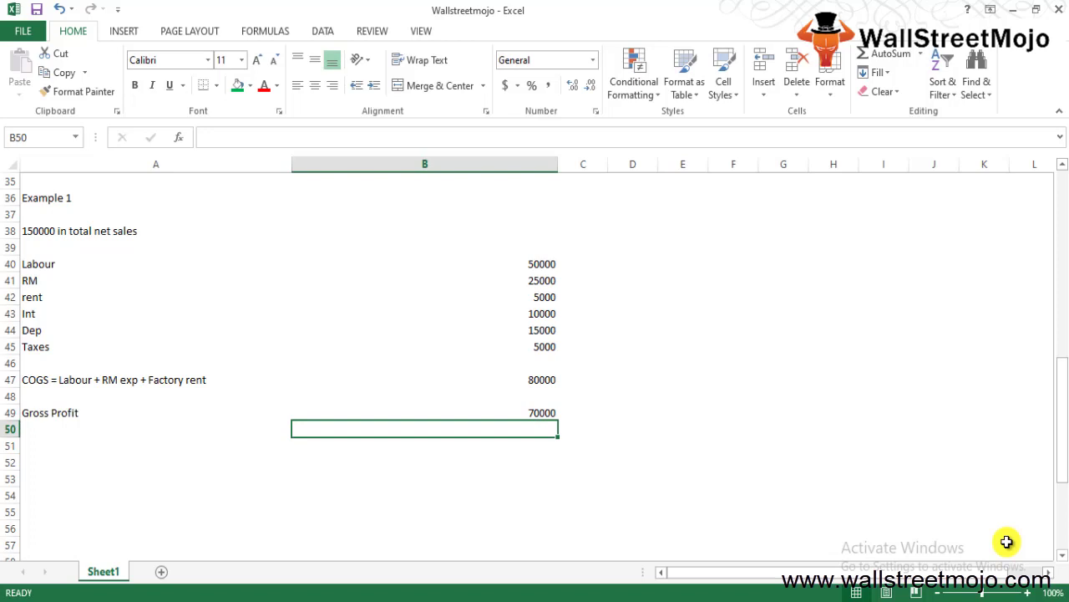
key("Left")
key("Up")
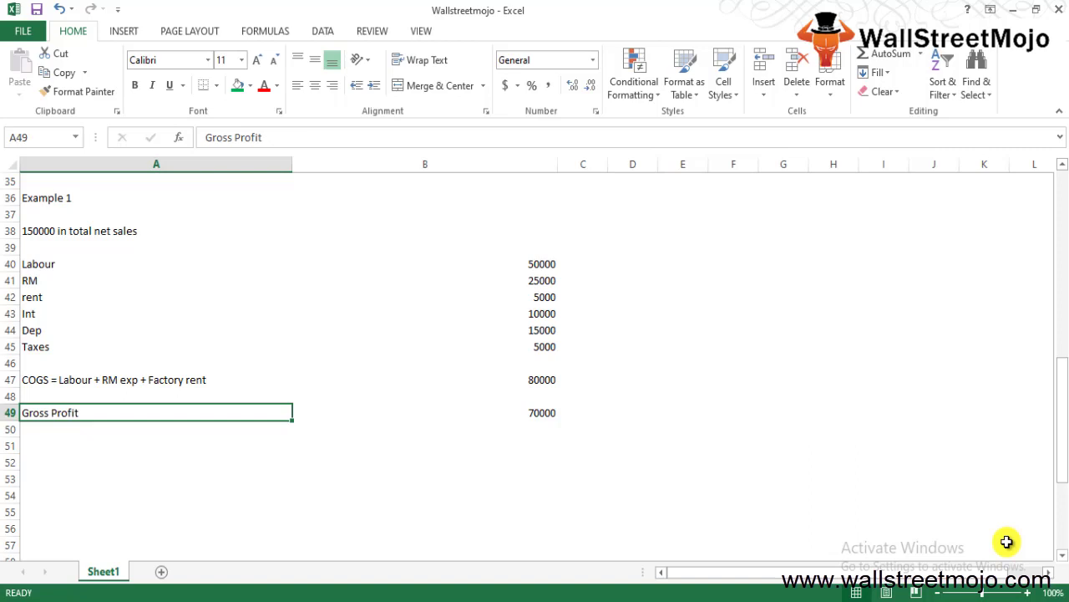
Label A51 'GP %' and enter =70000/150000*100% in B51.
key("Down")
key("Down")
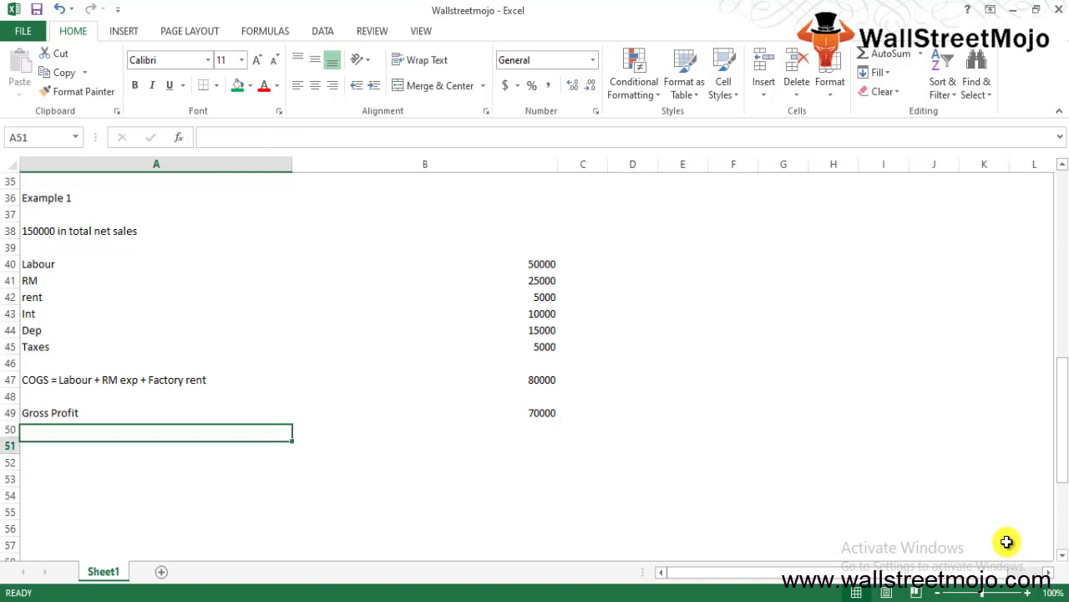
type("GPy")
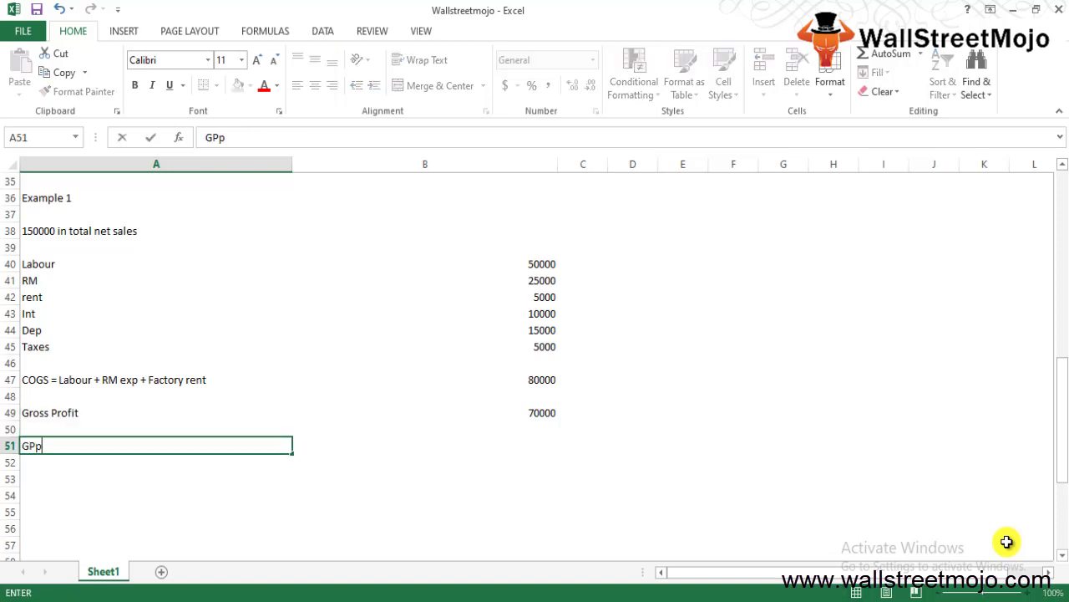
key("BackSpace")
type("%")
key("Return")
key("Up")
key("Right")
type("=")
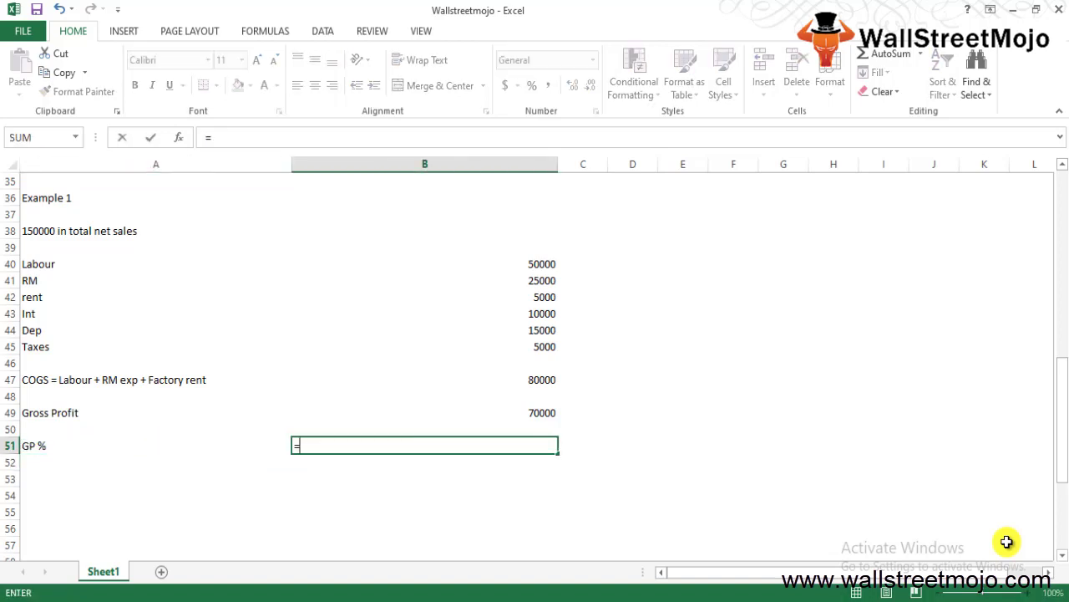
type("70000/")
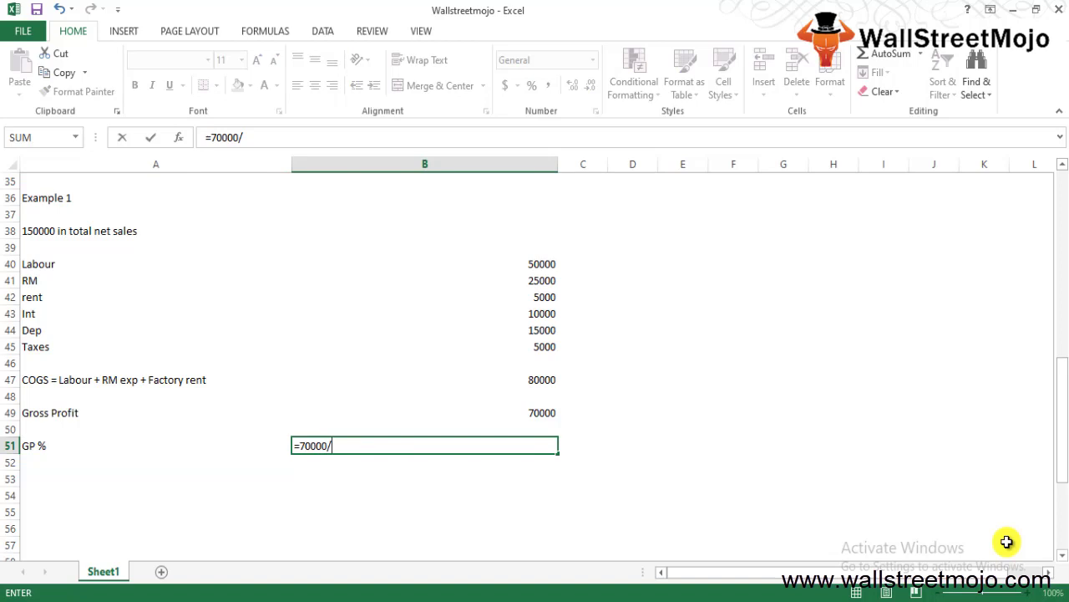
key("Up")
key("Up")
key("Up")
key("Up")
key("Down")
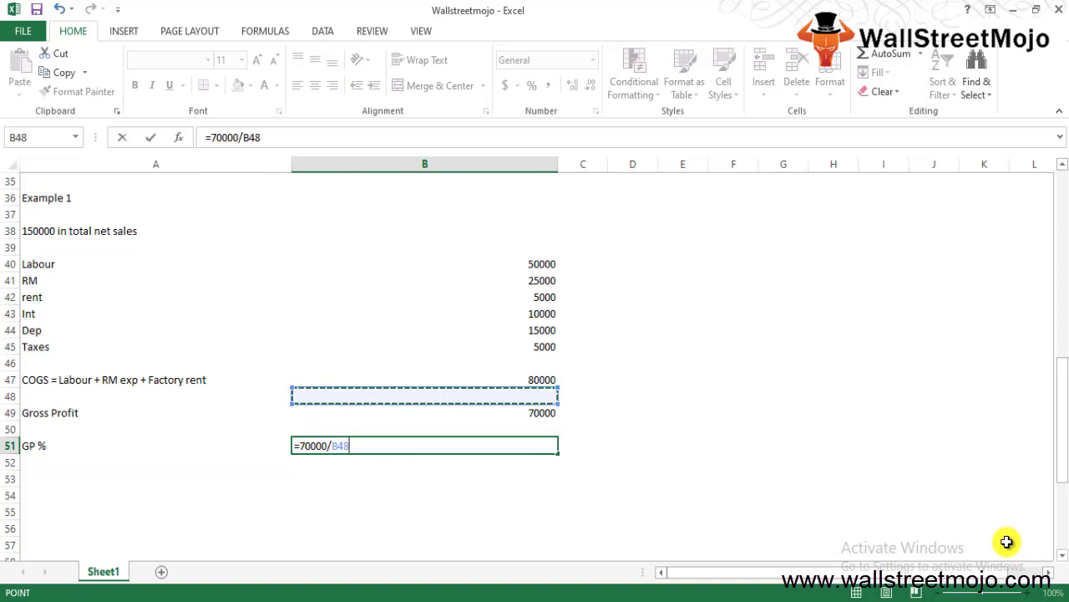
key("BackSpace")
key("BackSpace")
key("BackSpace")
type("150000")
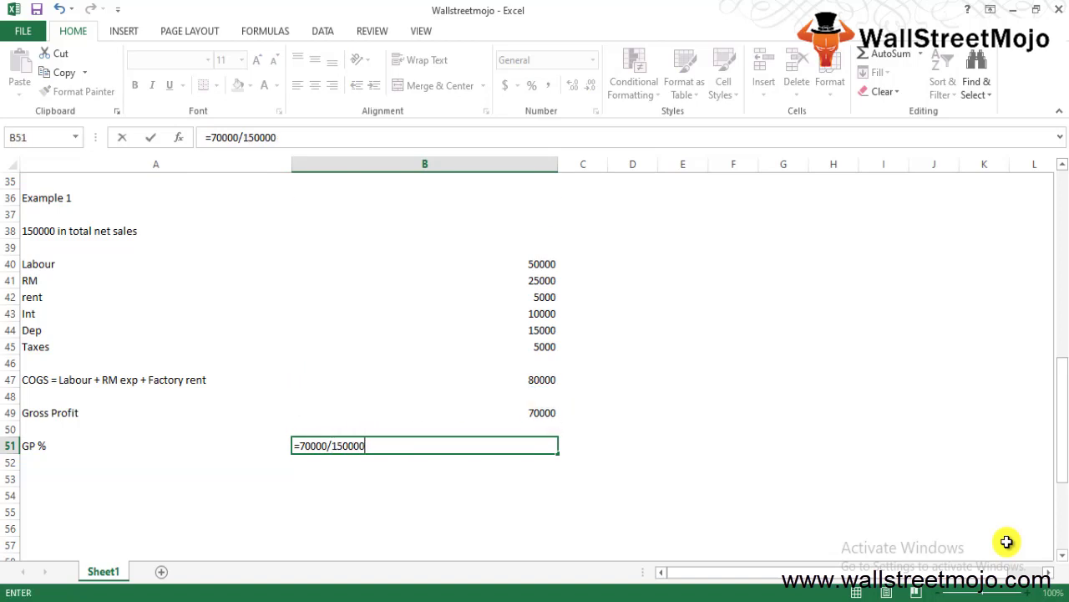
type("*100%")
key("Return")
Apply Percent Style to B51 so it shows 47%.
key("Up")
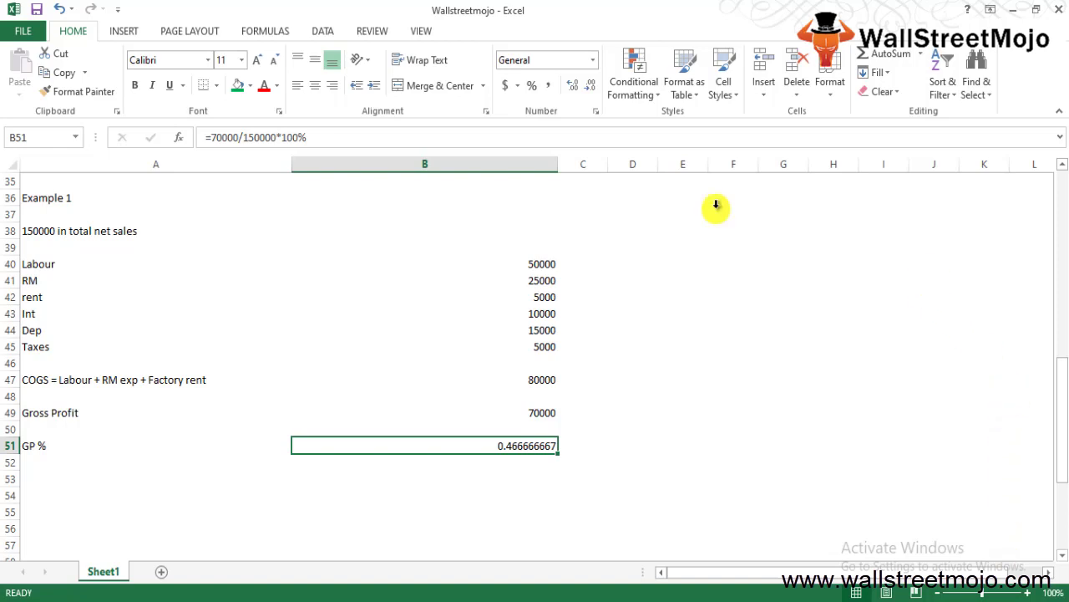
left_click(533, 88)
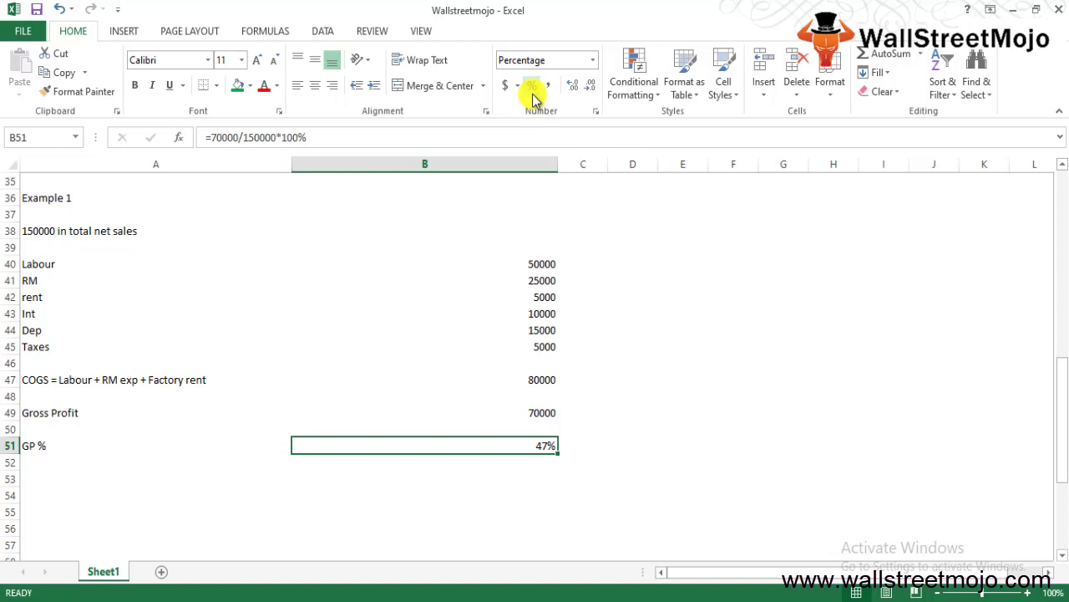
key("Down")
key("Down")
key("Down")
key("Down")
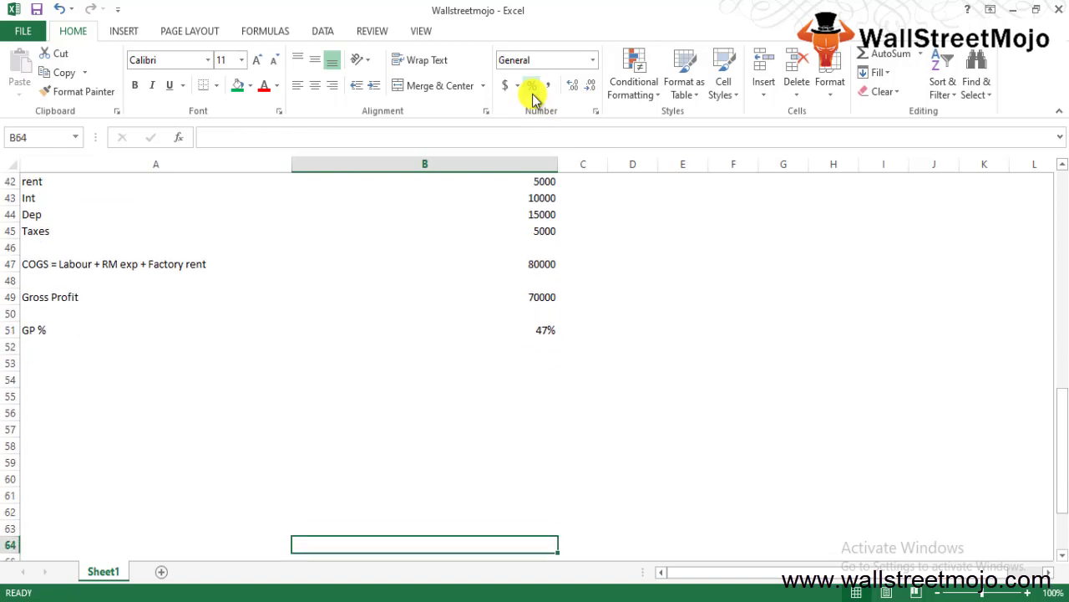
key("Down")
key("Down")
key("Down")
Add the 'Example 2' heading with a 'Net Sales' row label below it.
key("Up")
key("Up")
key("Up")
key("Left")
key("Up")
key("Up")
key("Up")
type("Exampl")
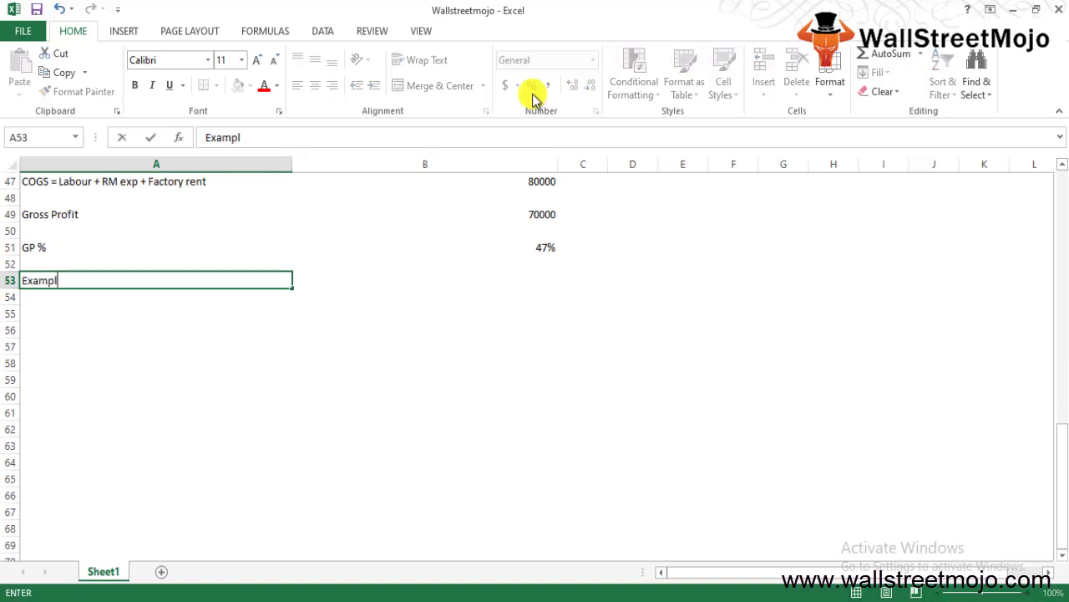
type("e 2")
key("Return")
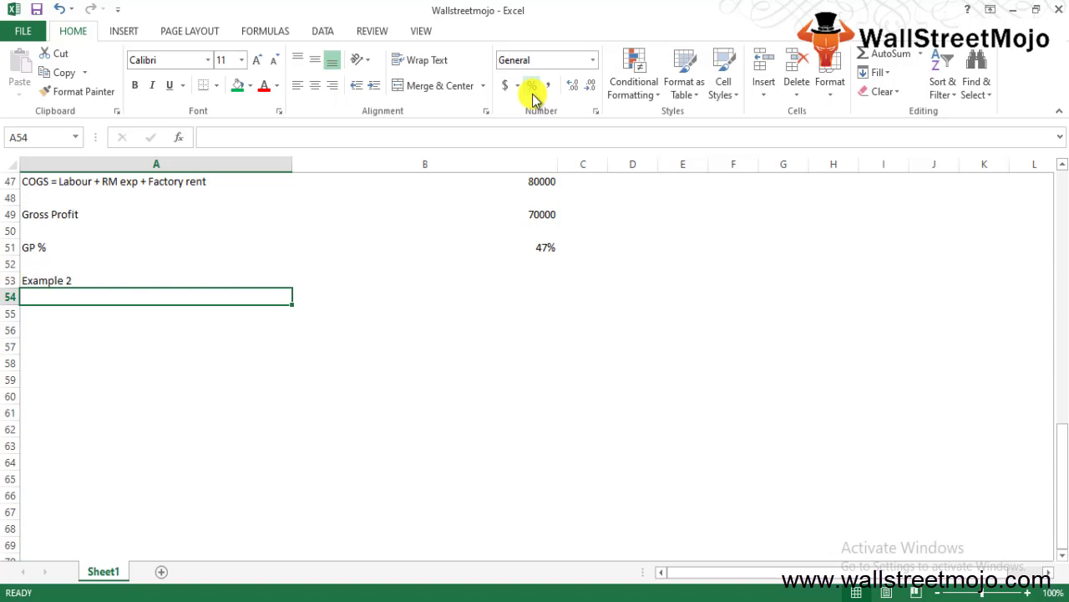
key("Down")
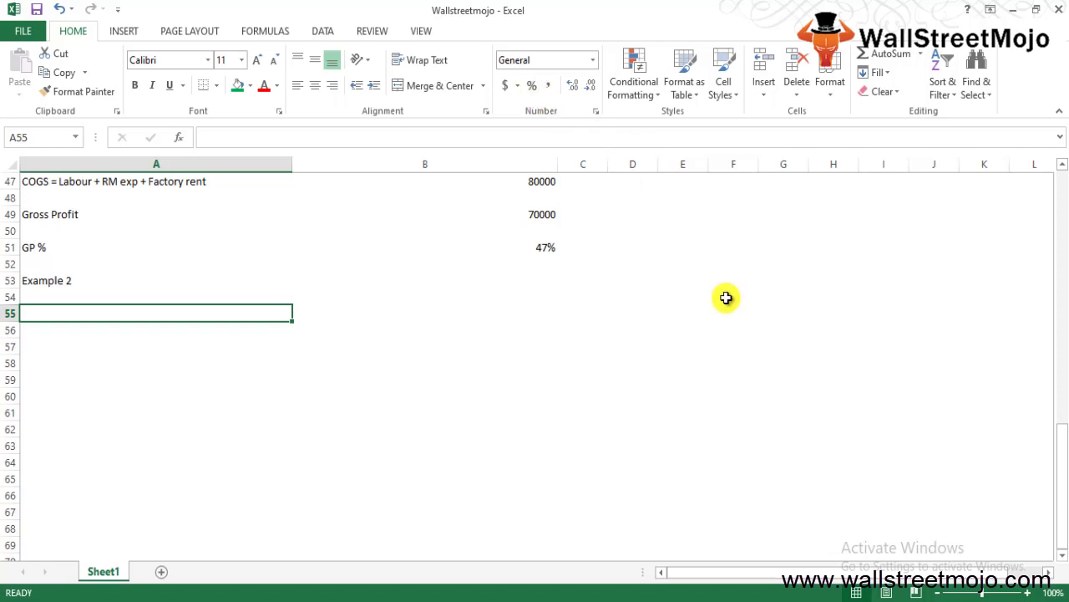
type("Ne")
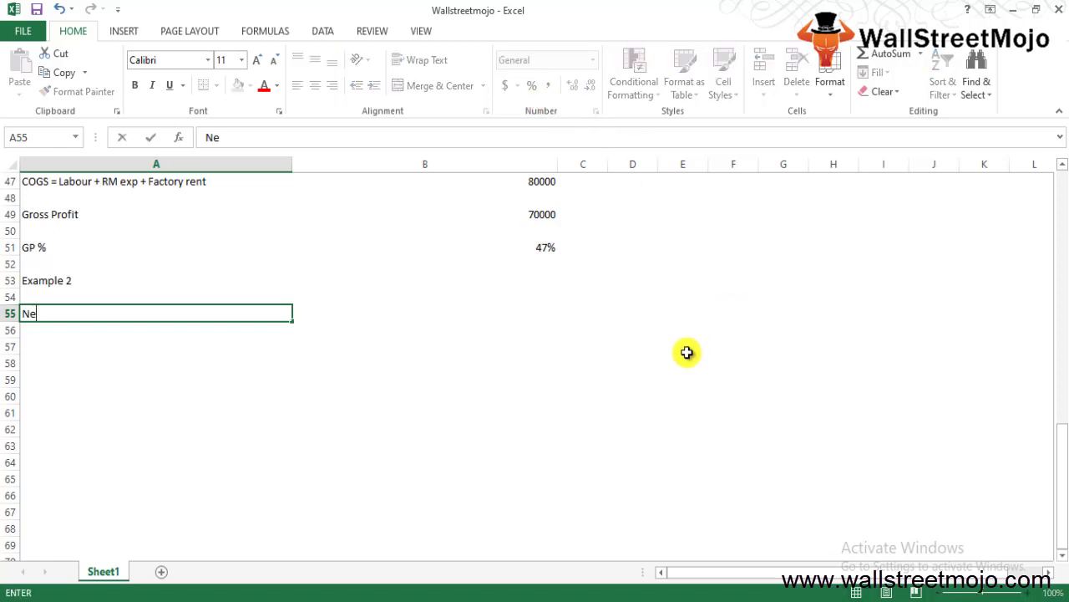
type("w")
key("BackSpace")
type("t Sale")
type("s")
key("Return")
Enter year headings 2016, 2017 and 2018 across row 54.
key("Up")
key("Up")
key("Right")
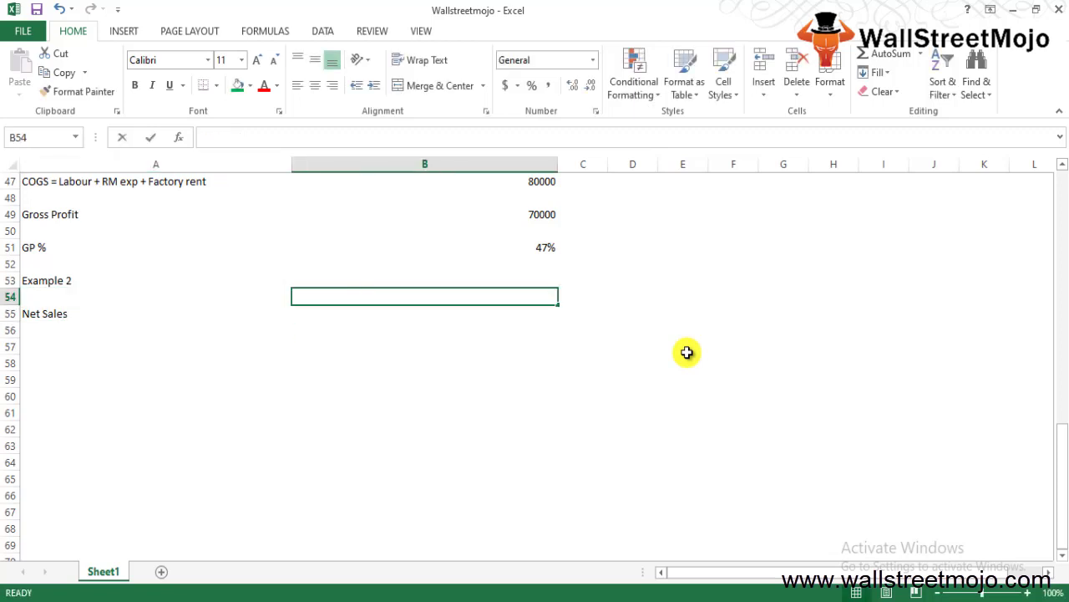
type("2016")
key("Return")
key("Up")
key("Right")
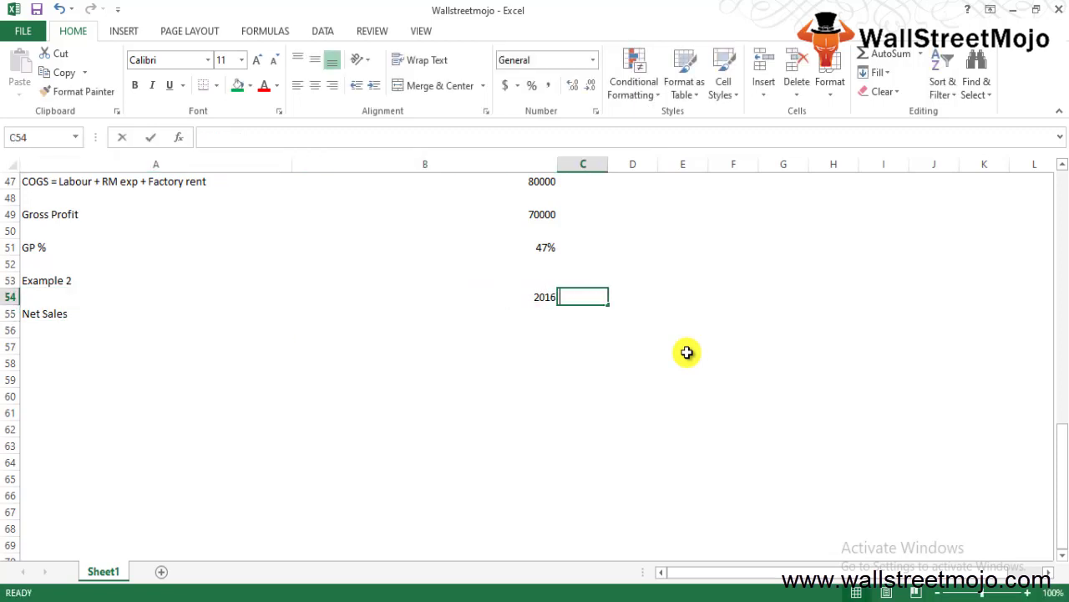
type("2017")
key("Right")
type("20")
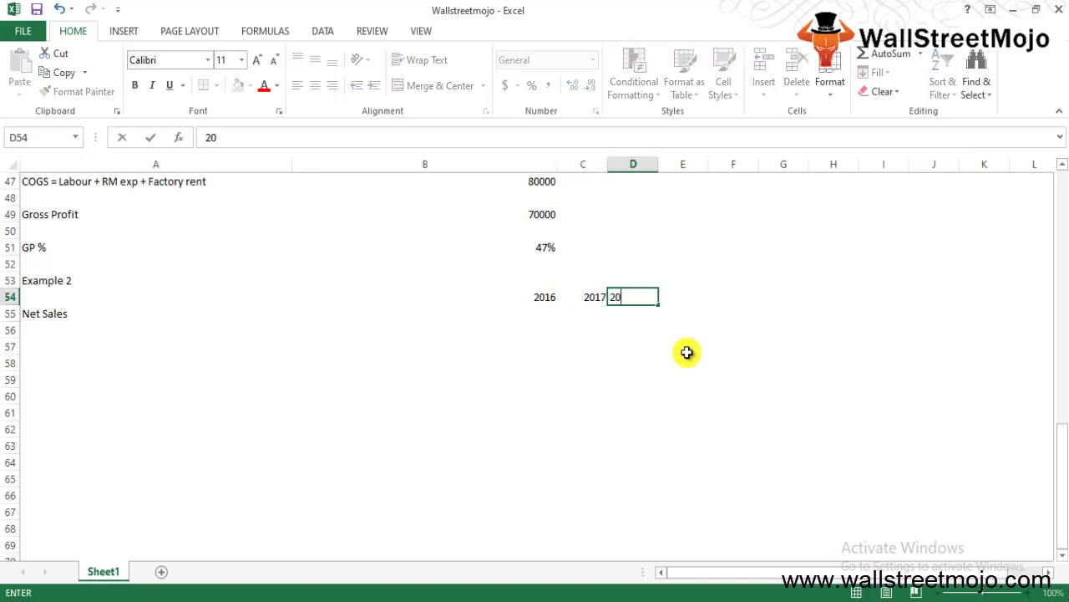
type("18")
key("Return")
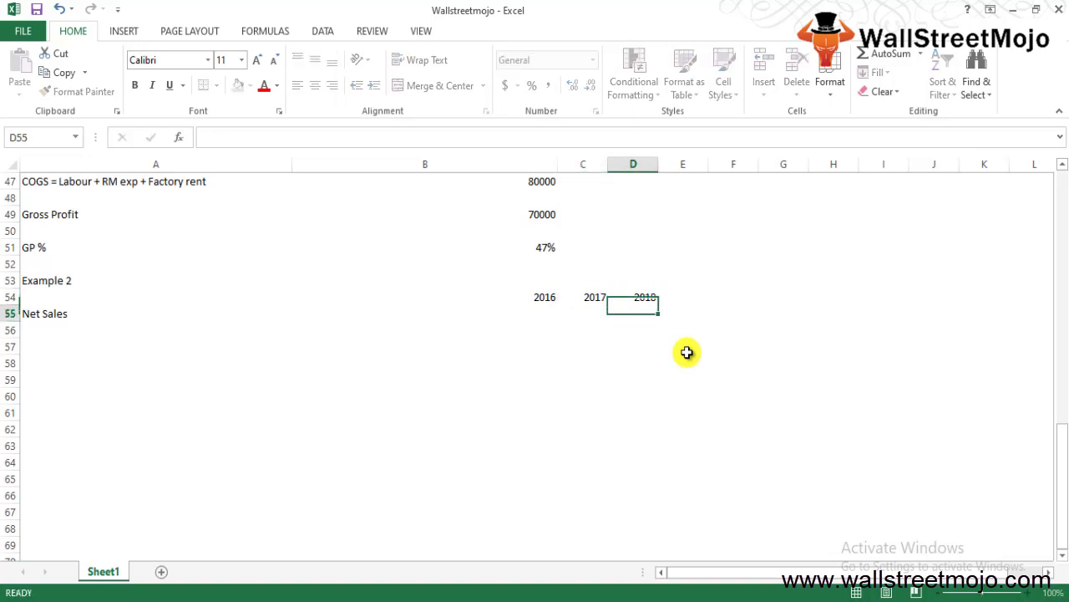
key("Left")
key("Up")
key("Down")
key("Left")
key("Left")
key("Down")
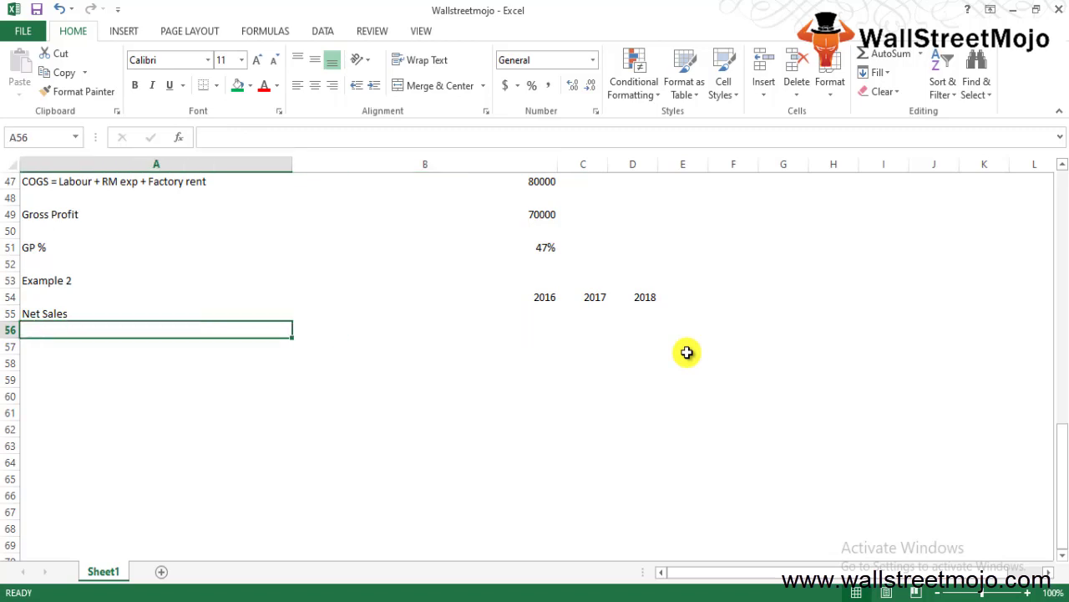
Enter Net Sales of 215639, 229234 and 265595 for 2016–2018.
key("Up")
key("Right")
key("Right")
key("Left")
key("Right")
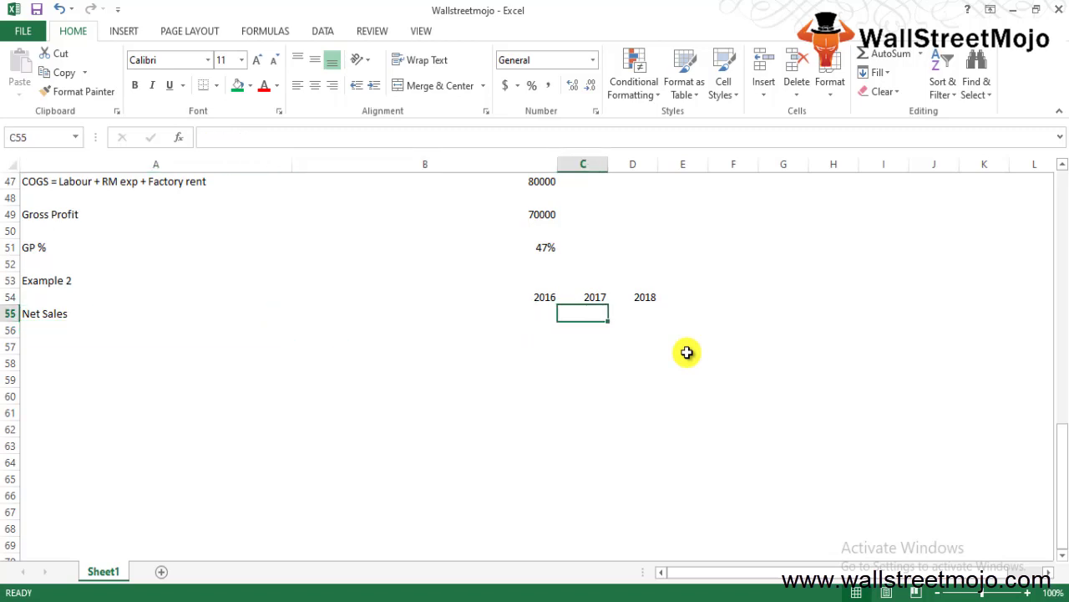
type("21563")
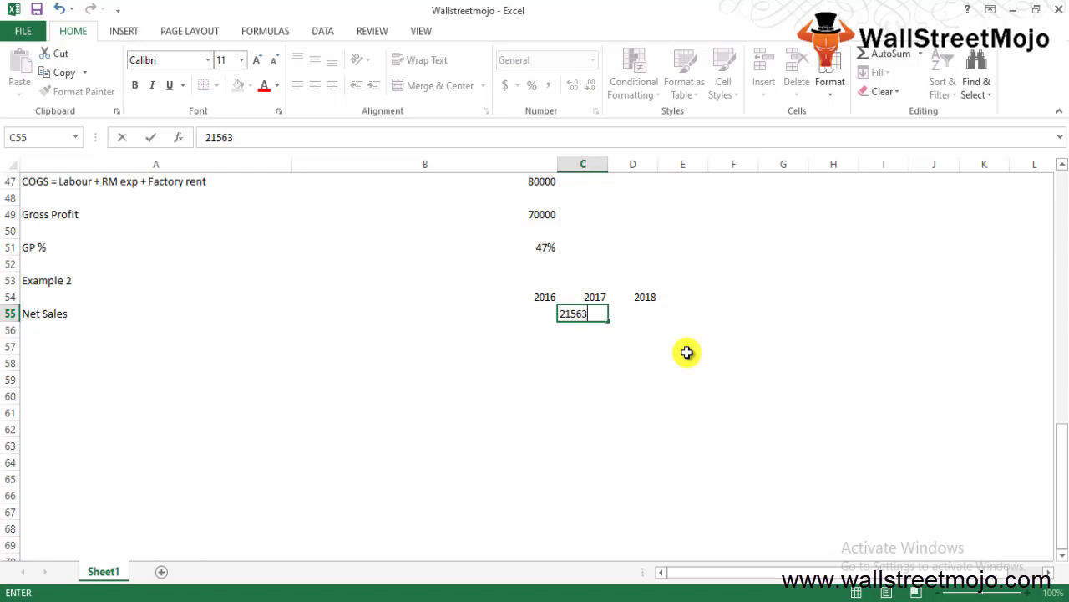
type("9")
key("Return")
key("Up")
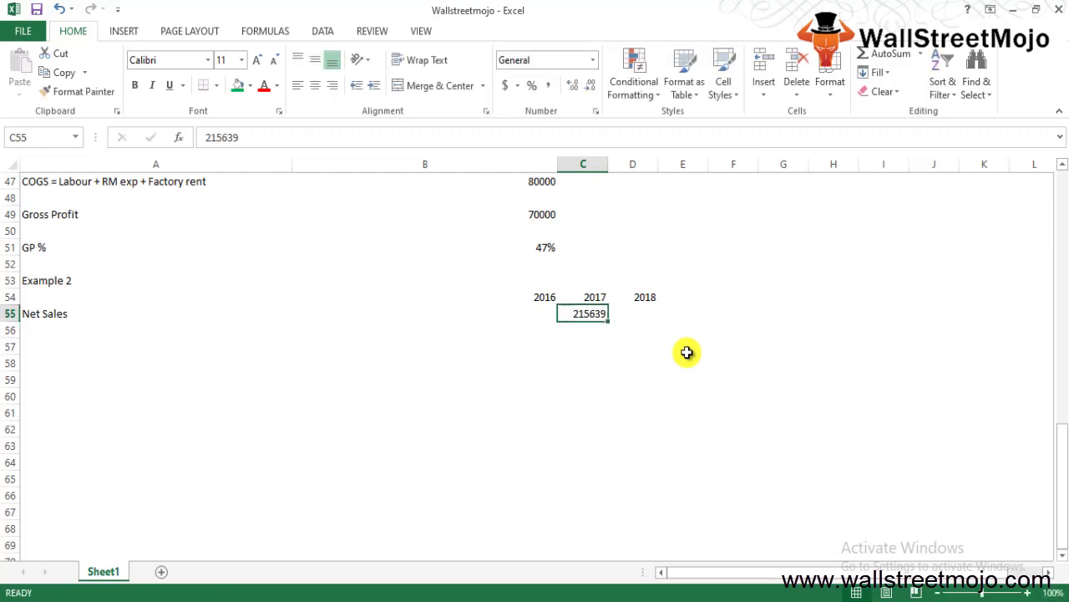
key("Left")
type("215")
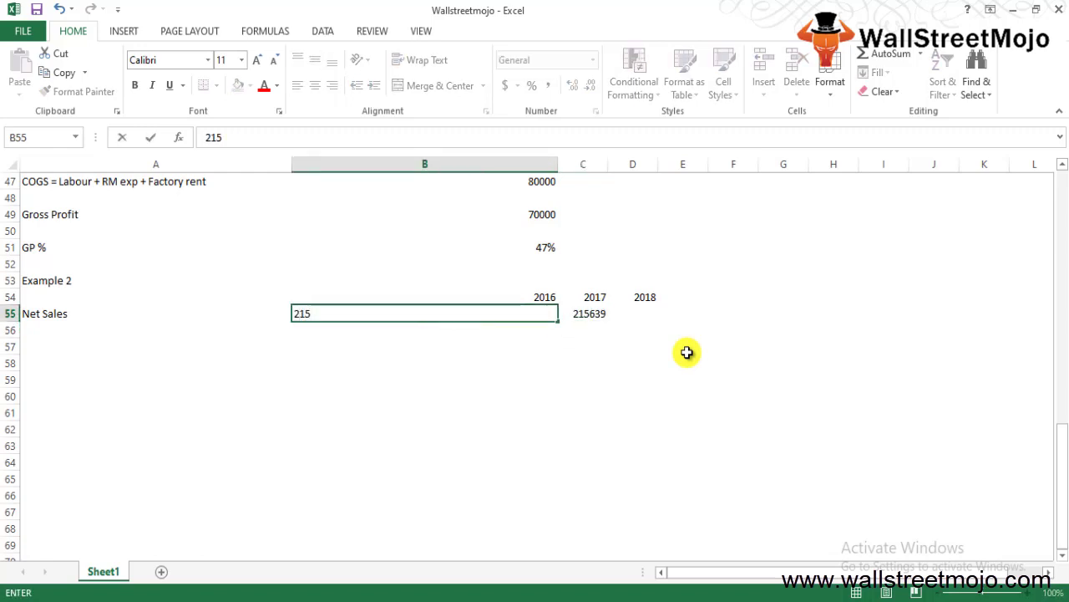
type("639")
key("Return")
key("Up")
key("Right")
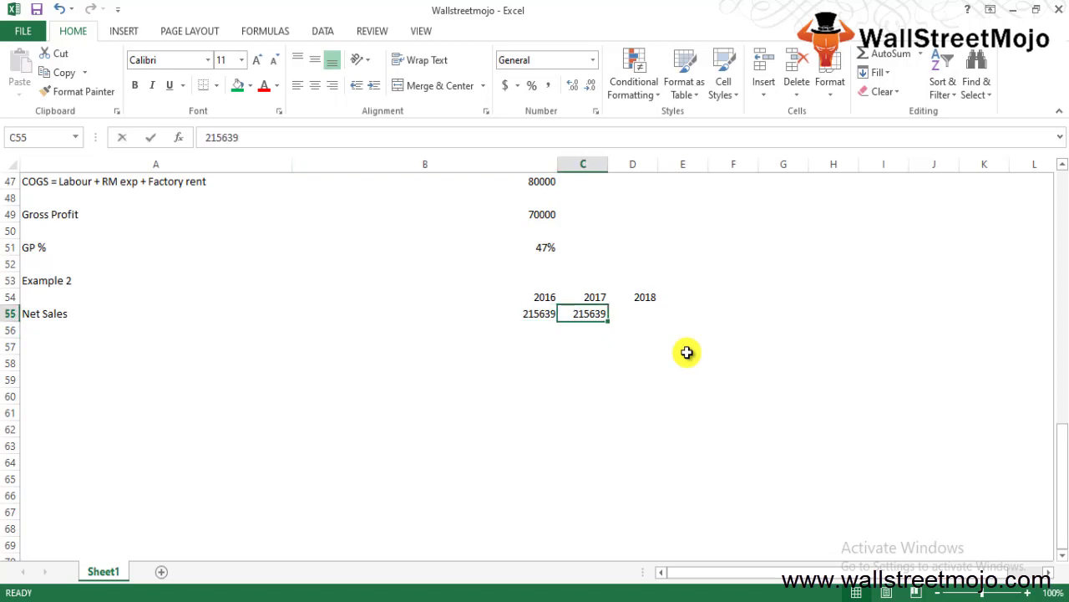
type("229")
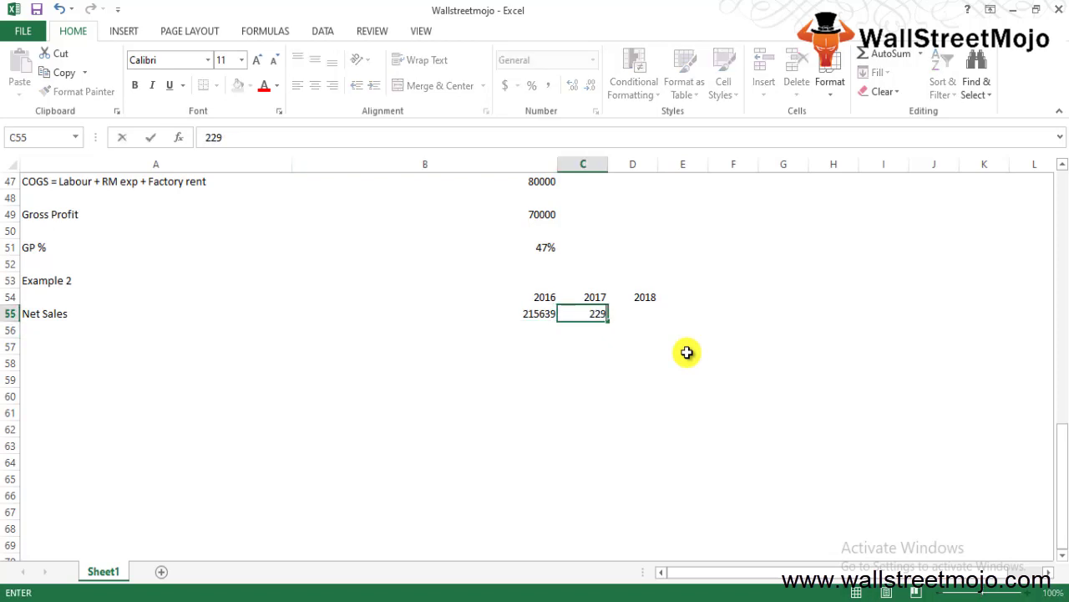
type("234")
key("Return")
key("Up")
key("Right")
type("26")
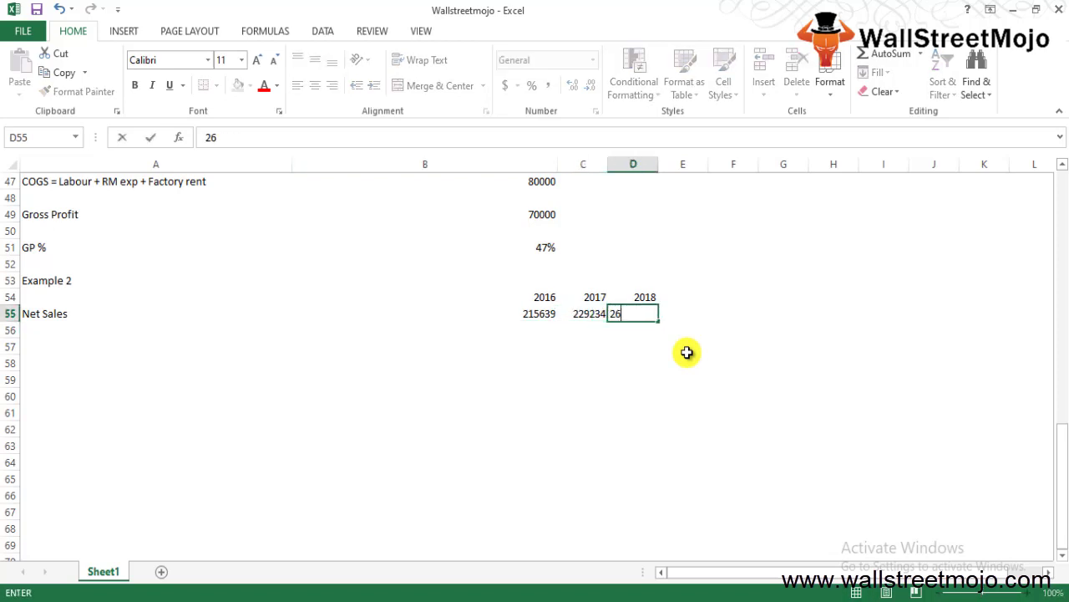
type("5595")
key("Return")
Add a COS row with 131376, 141048 and 163756 for 2016–2018.
key("Home")
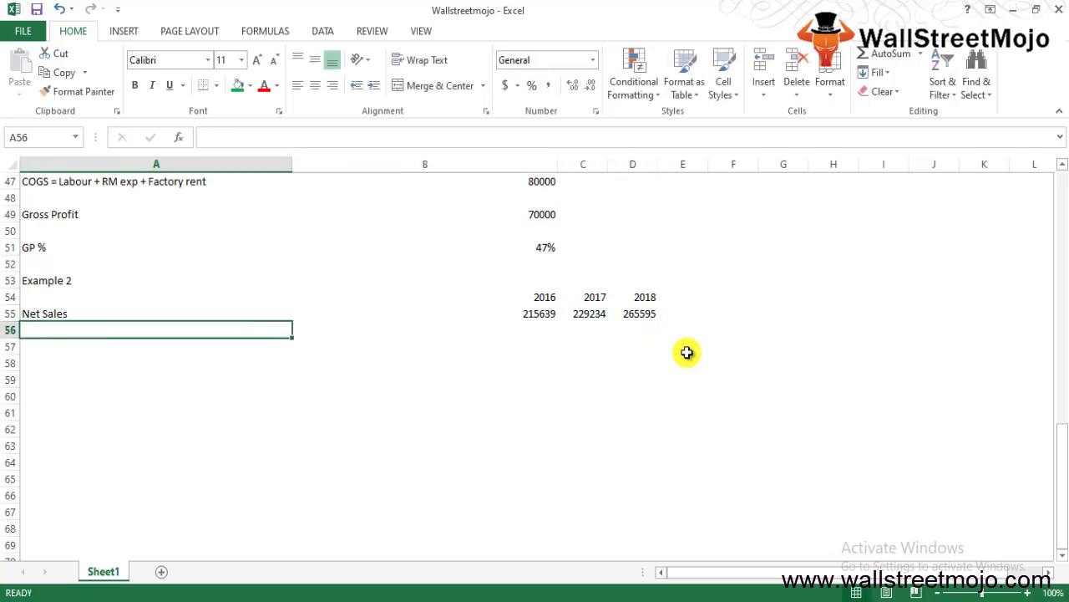
type("COS")
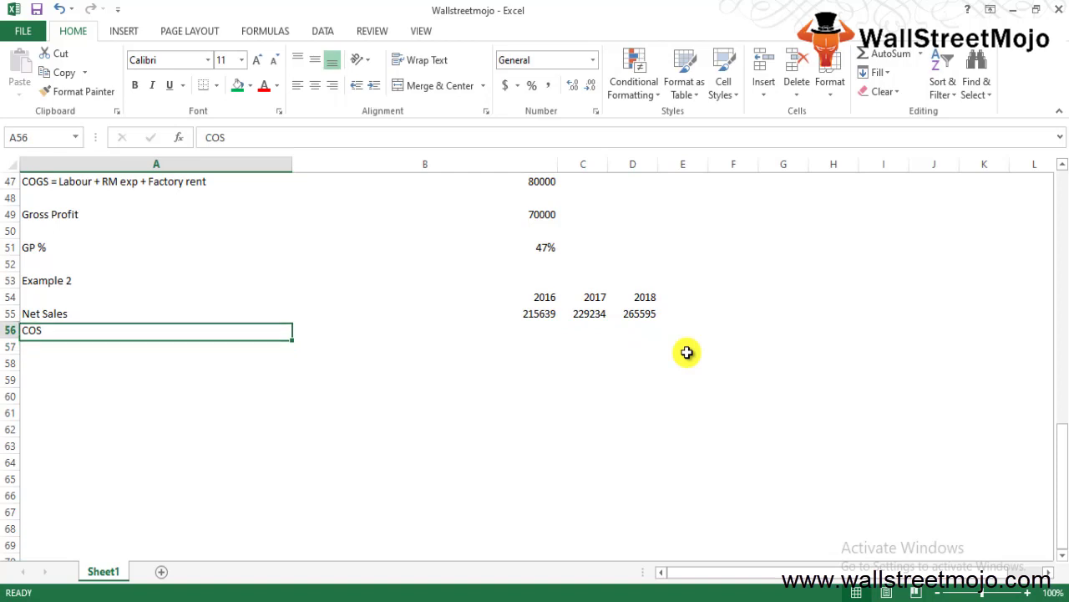
key("Right")
type("131")
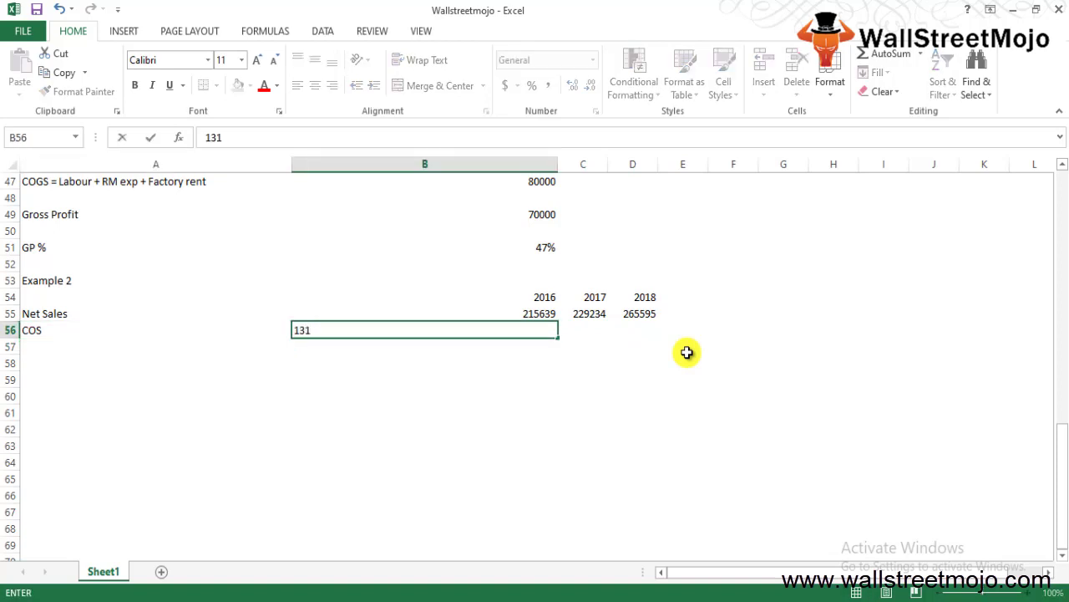
type("376")
key("Return")
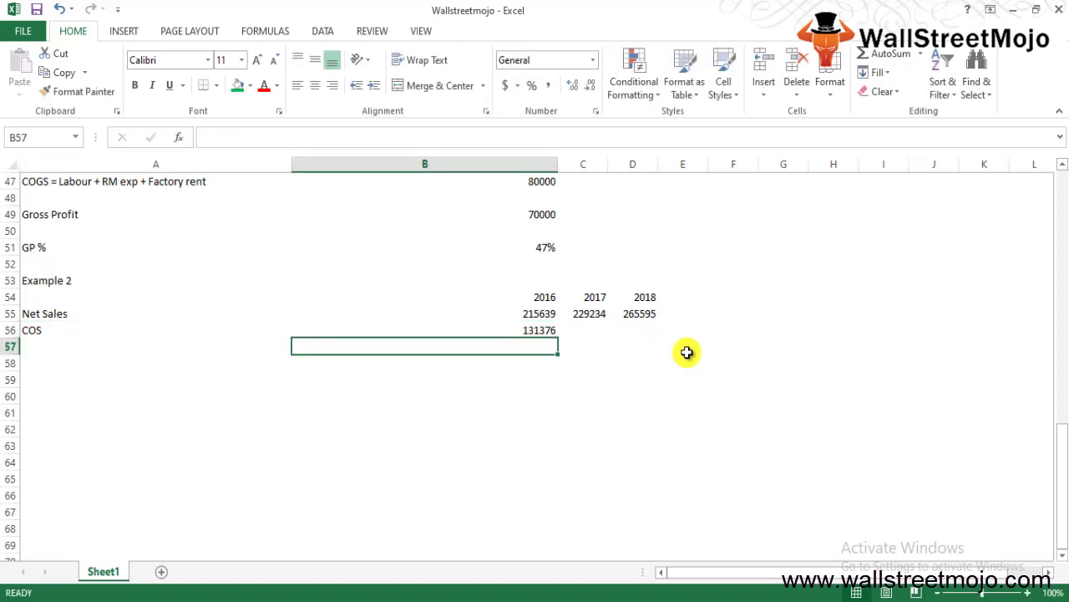
key("Up")
key("Right")
type("141")
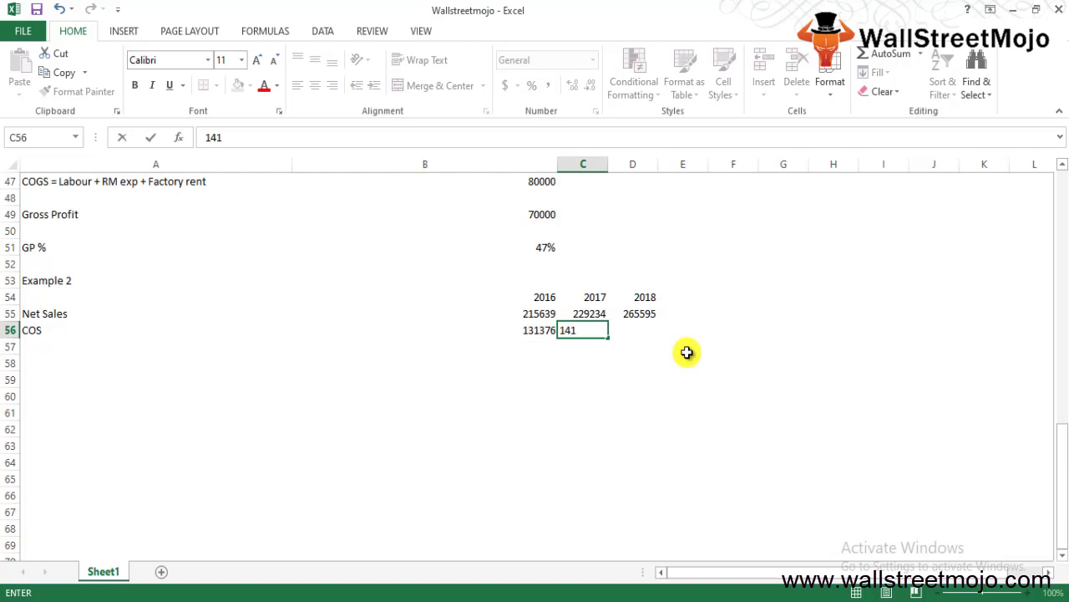
type("048")
key("Return")
key("Up")
key("Right")
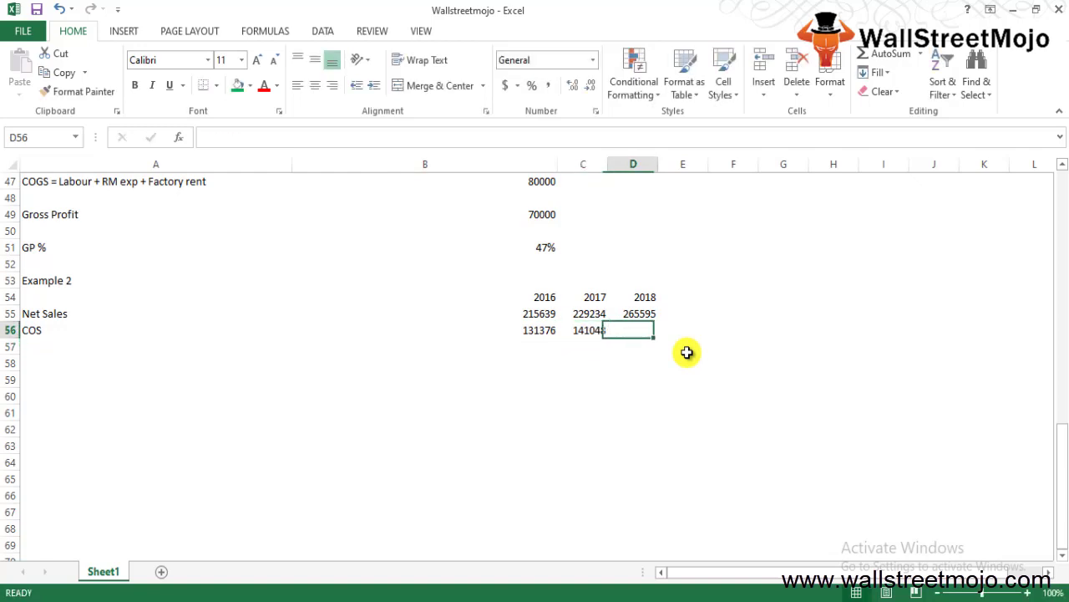
type("1637")
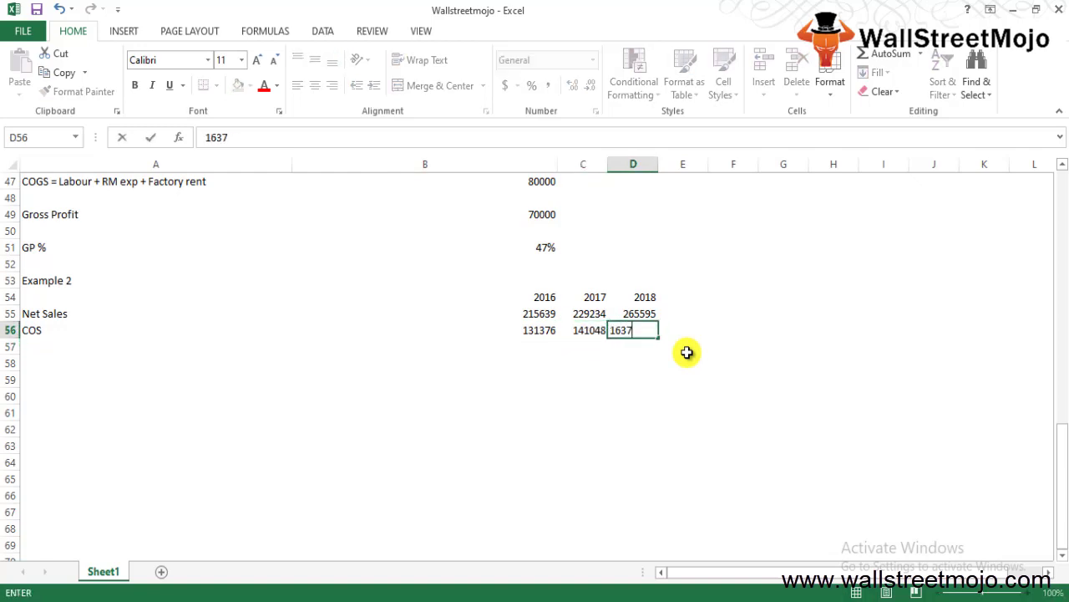
type("56")
key("Return")
key("Left")
key("Left")
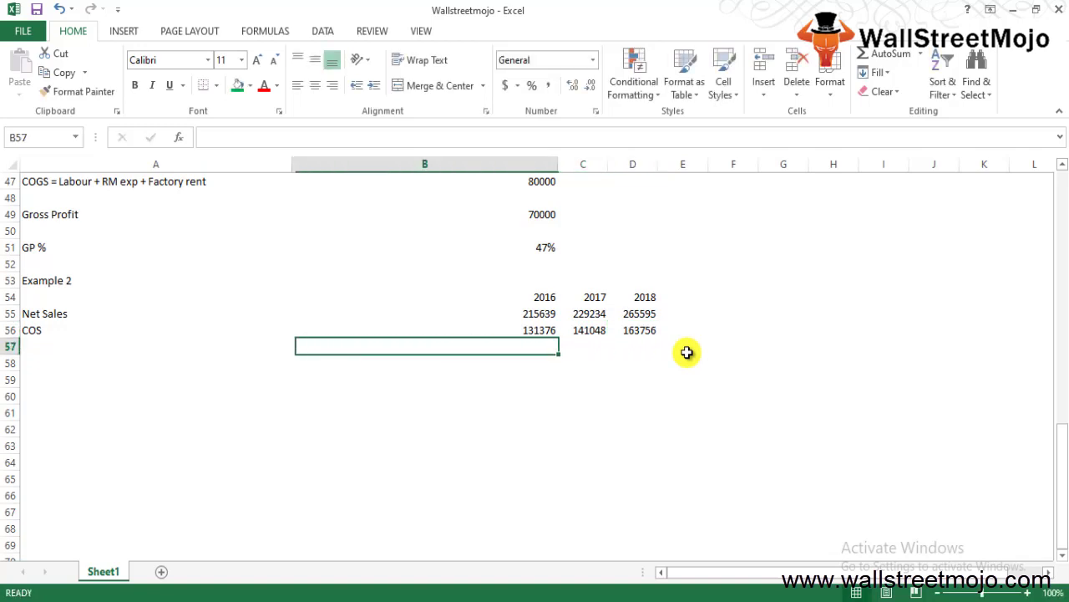
key("Left")
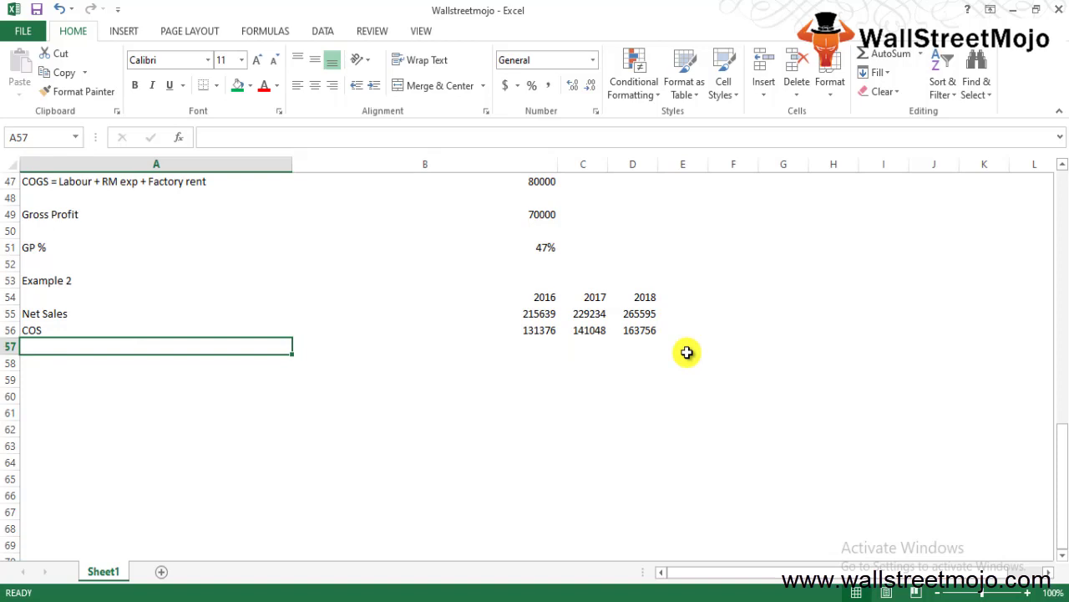
Enter =B55-B56 in B58 and fill it right through D58.
key("Down")
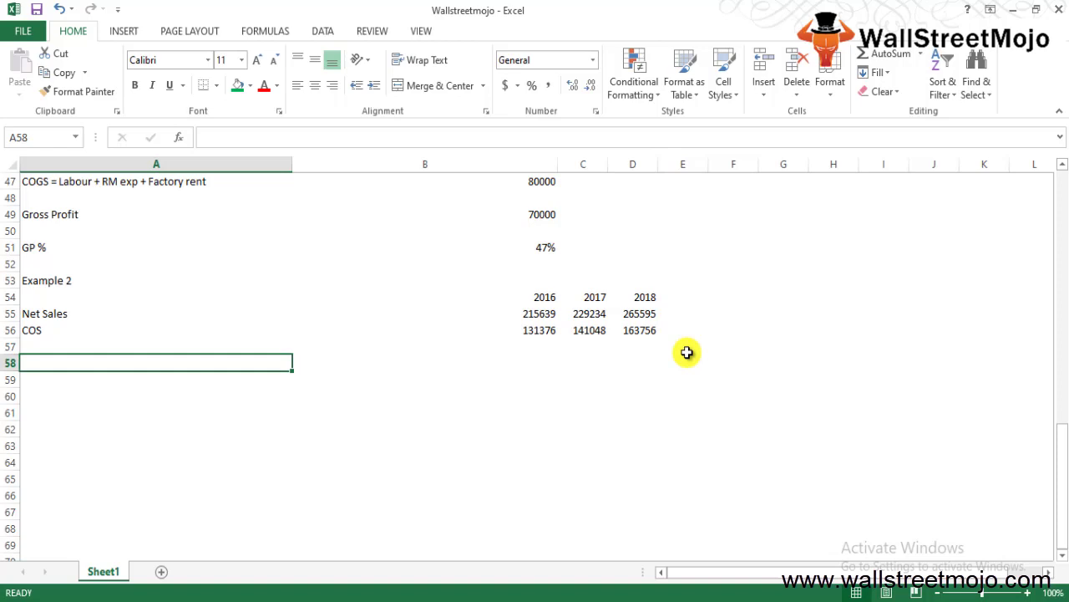
key("Right")
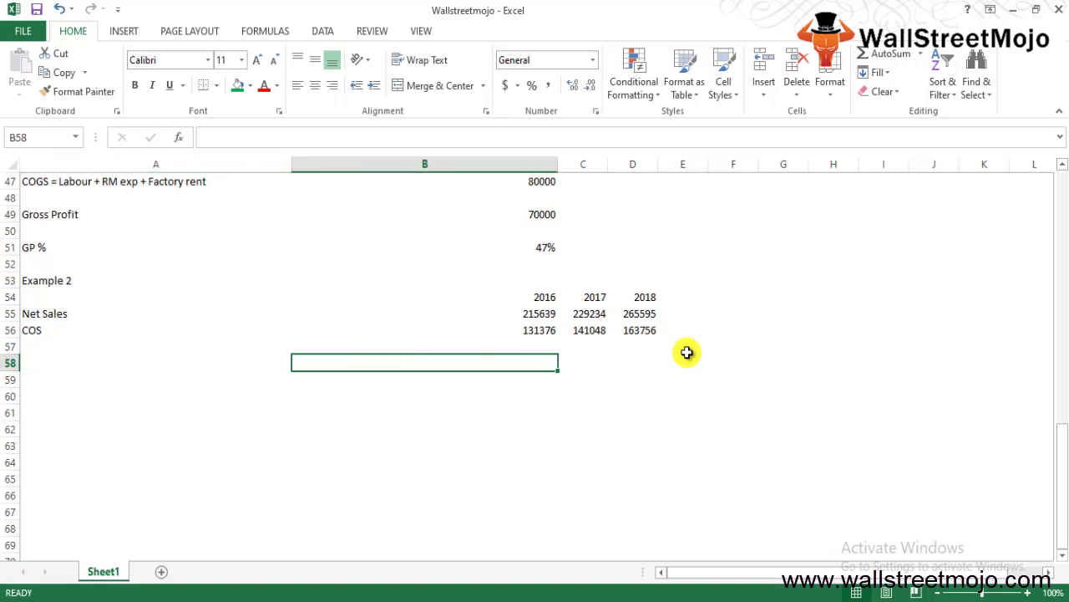
type("=")
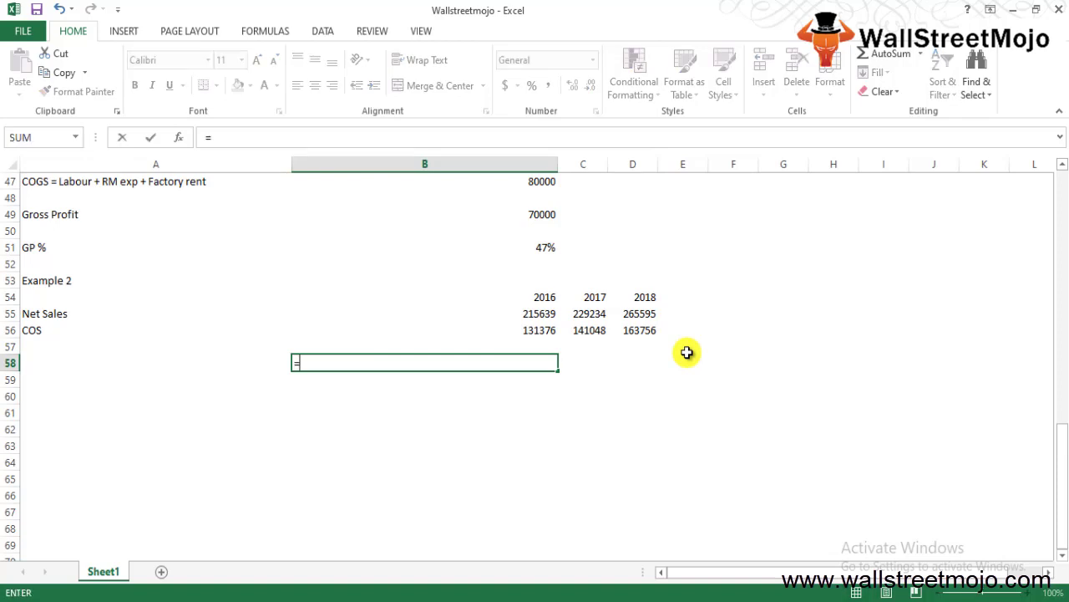
key("Up")
key("Up")
key("Up")
type("-")
key("Up")
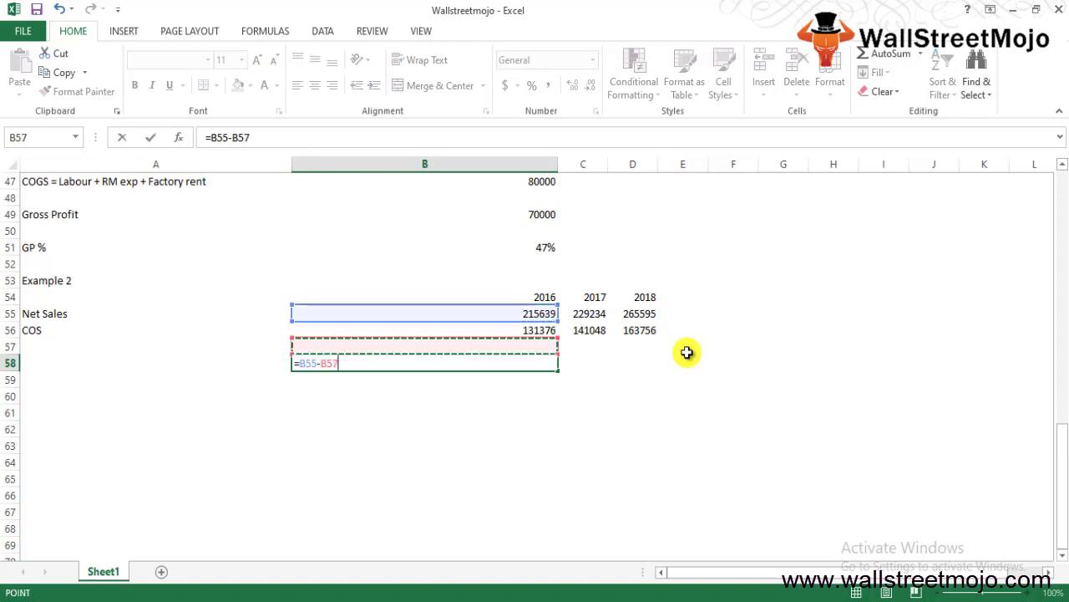
key("Up")
key("ctrl+Return")
key("shift+Right")
key("shift+Right")
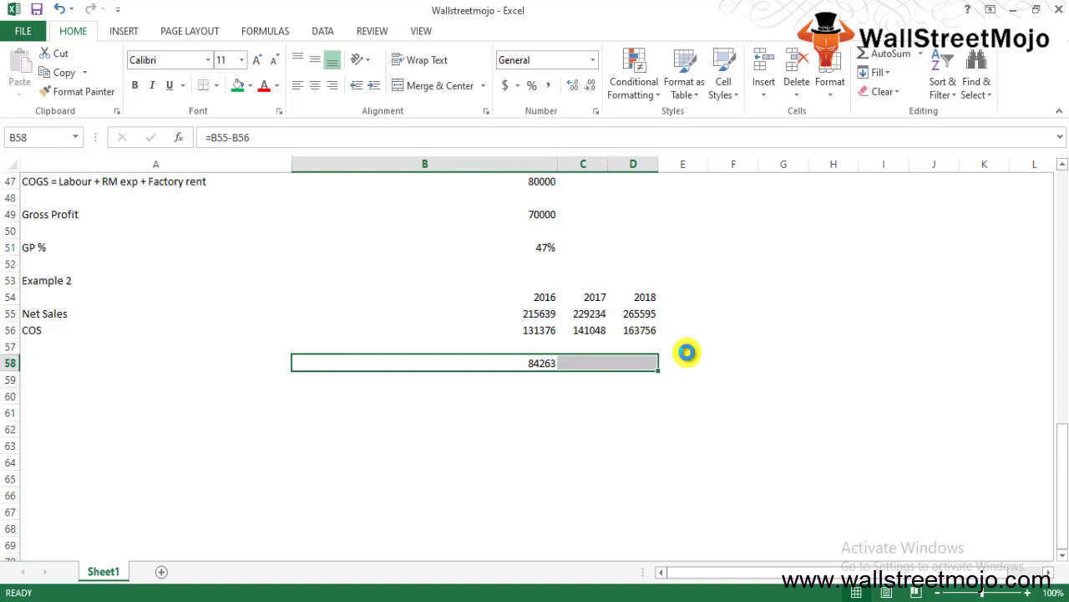
key("ctrl+r")
Label row 58 'GP' and review the 2016 and 2017 gross profit formulas.
key("Left")
type("G")
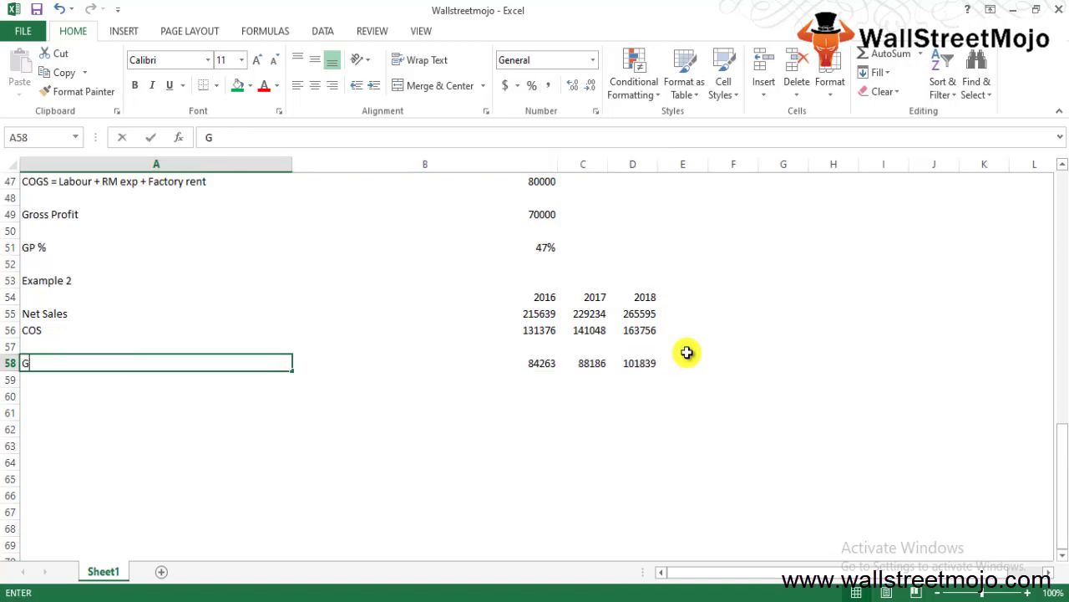
type("P")
key("Return")
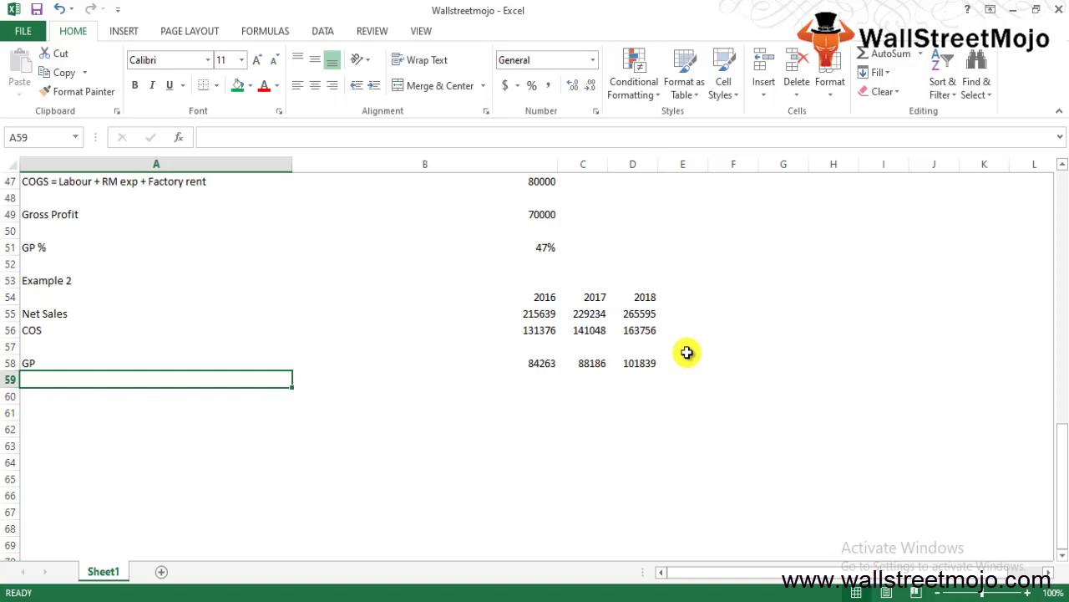
key("Right")
key("Up")
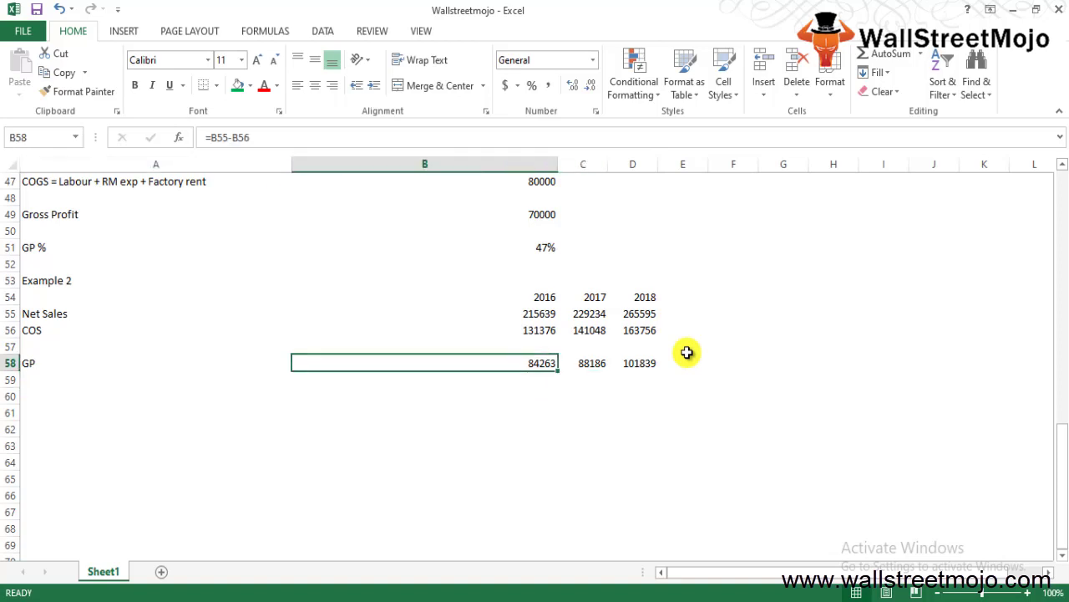
key("Up")
key("Up")
key("Up")
key("Down")
key("Down")
key("Down")
key("Right")
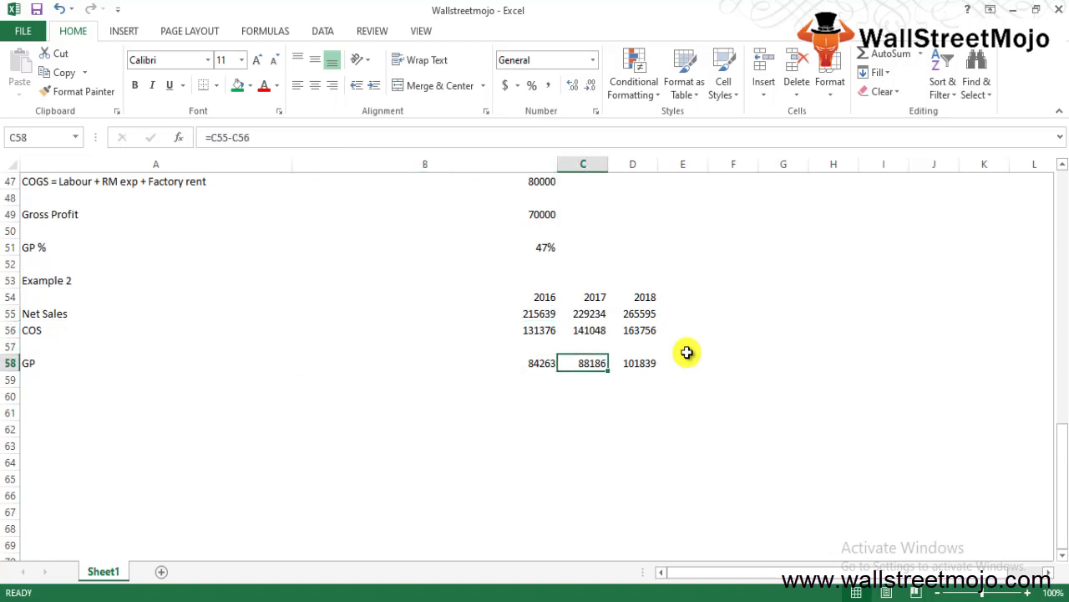
Re-edit and recommit Example 1's GP % formula in B51.
key("Up")
key("Up")
key("Up")
key("Up")
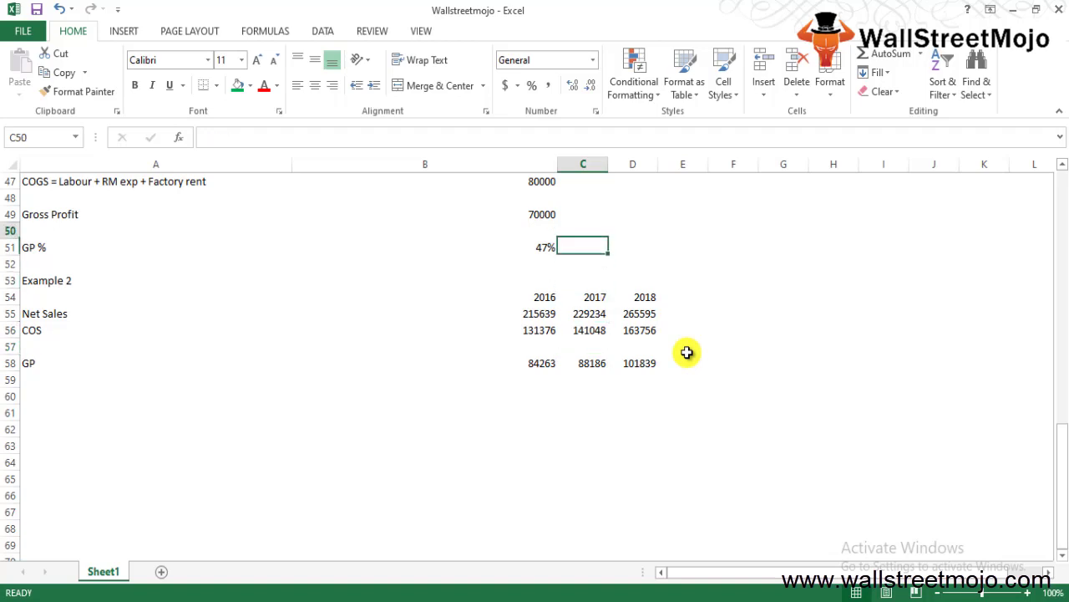
key("Left")
key("Up")
key("Up")
key("Down")
key("Down")
key("F2")
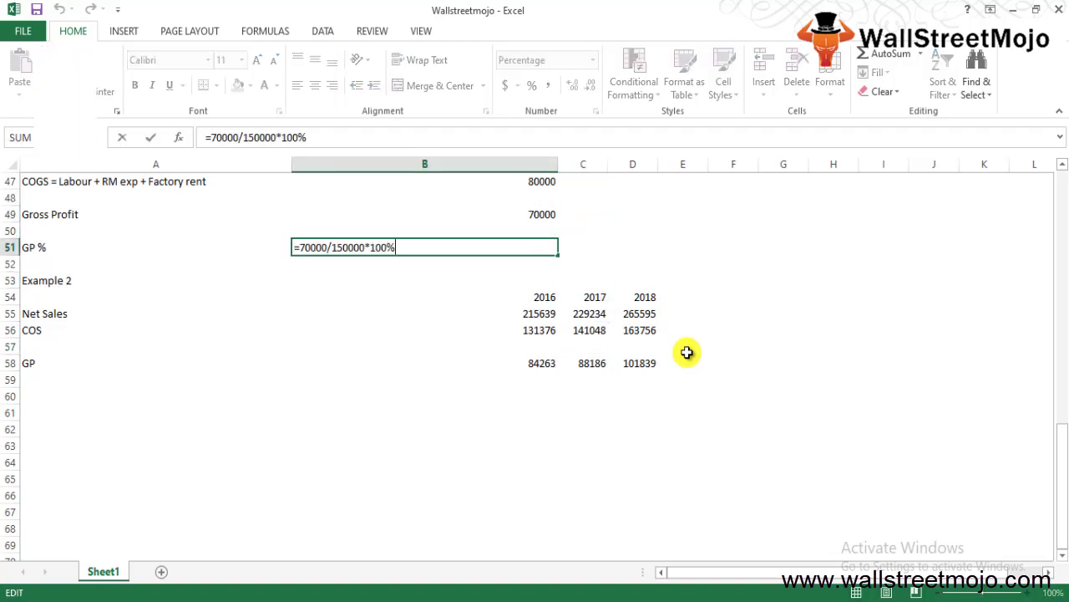
key("Left")
key("Left")
key("Left")
key("Left")
key("Left")
key("Left")
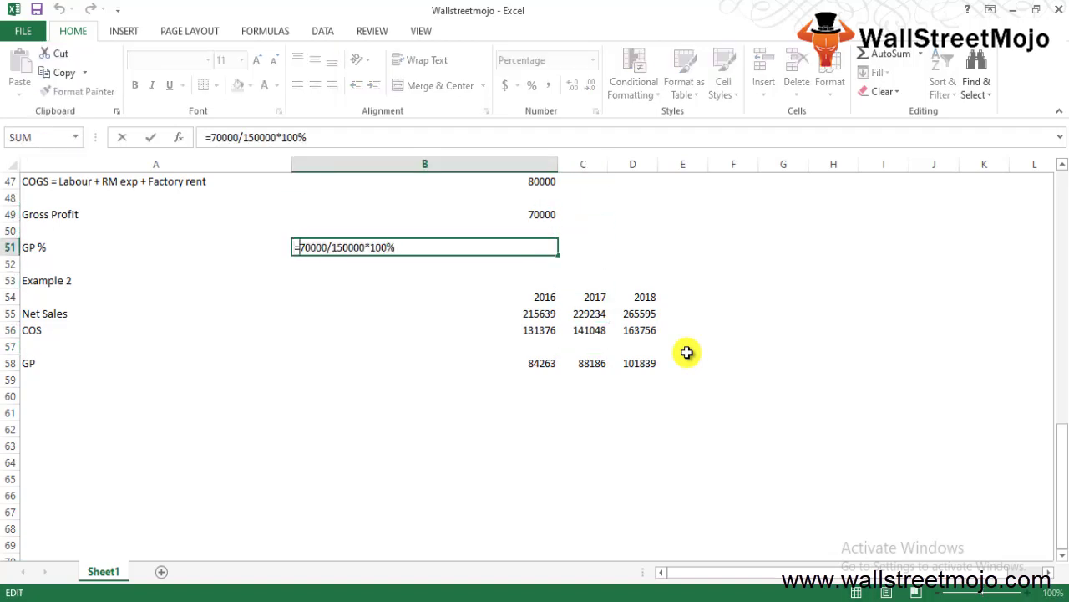
key("Return")
Type the label 'Gp %' in A60.
key("Down")
key("Down")
key("Down")
key("Down")
key("Down")
key("Down")
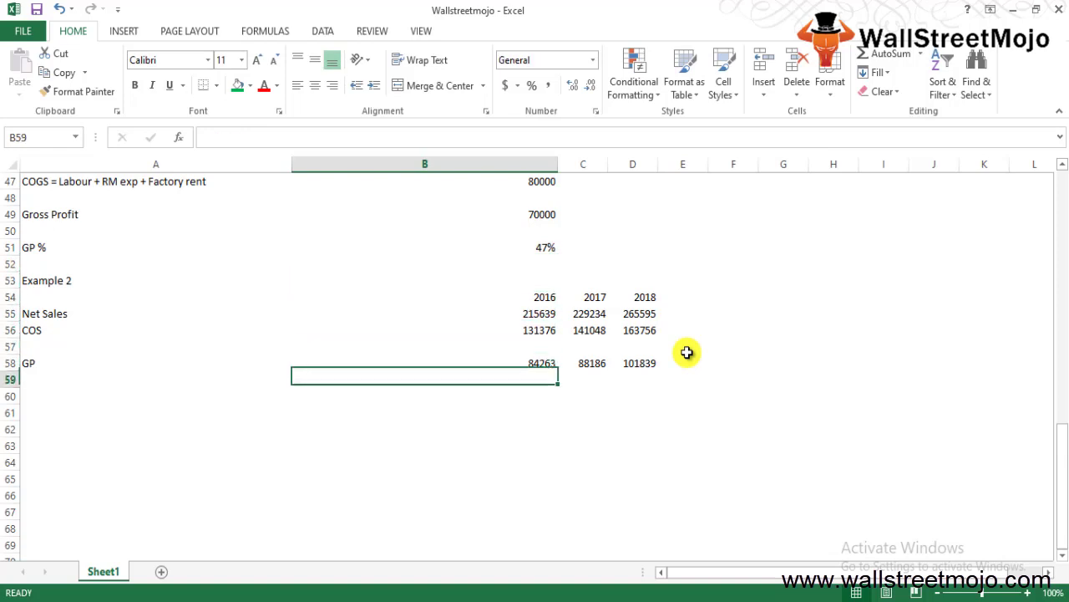
key("Down")
key("Left")
type("G")
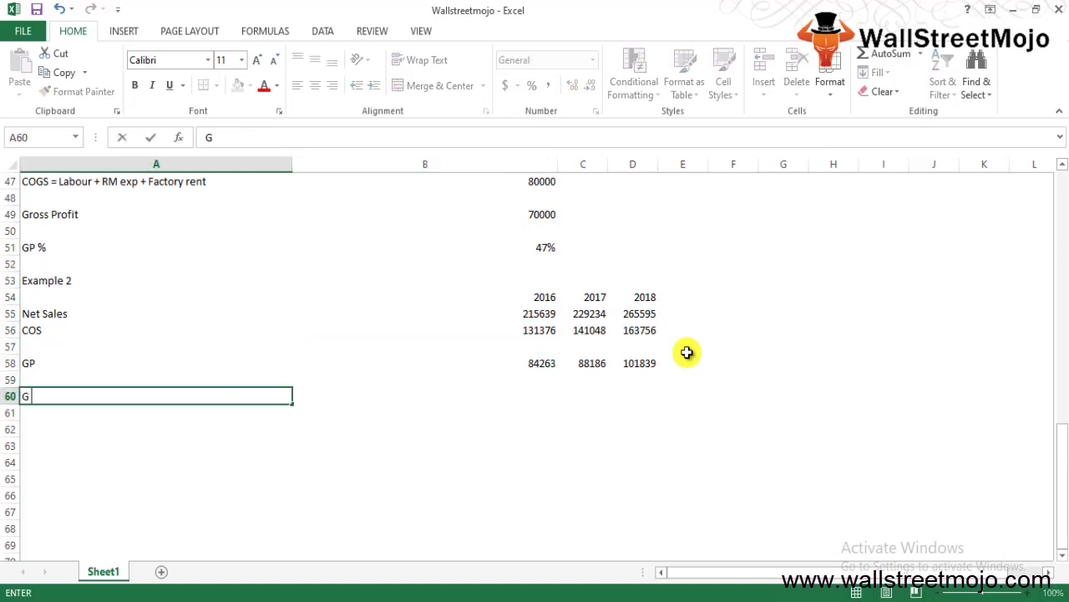
type("p")
type(" %")
key("Return")
key("Up")
key("Right")
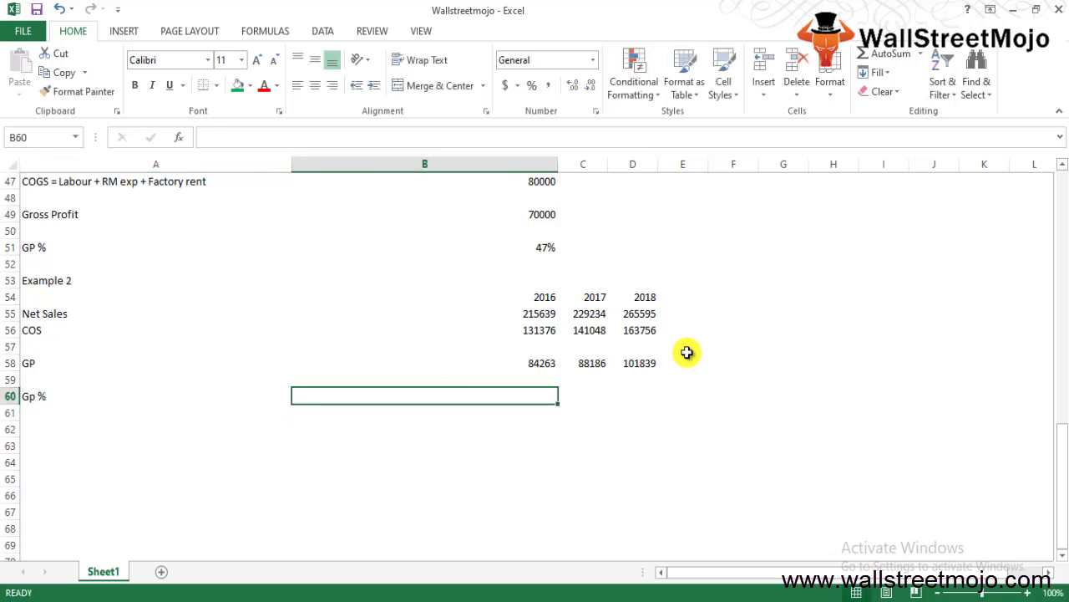
Enter =B58/B55*100% in B60, fill right to D60, and format as percentages.
type("=")
key("Up")
key("Up")
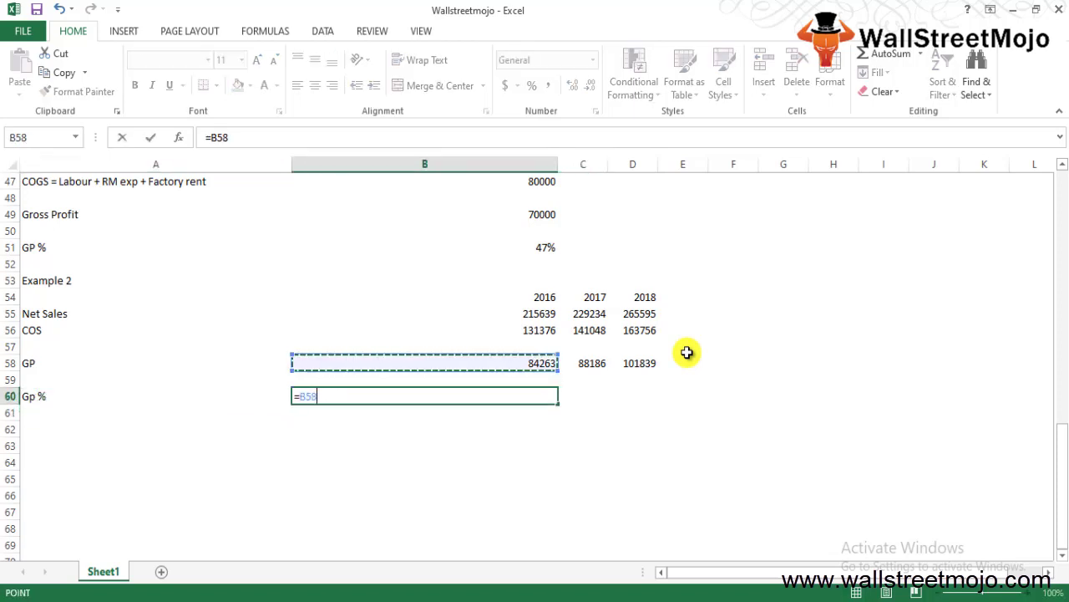
type("/")
key("Up")
key("Up")
key("Up")
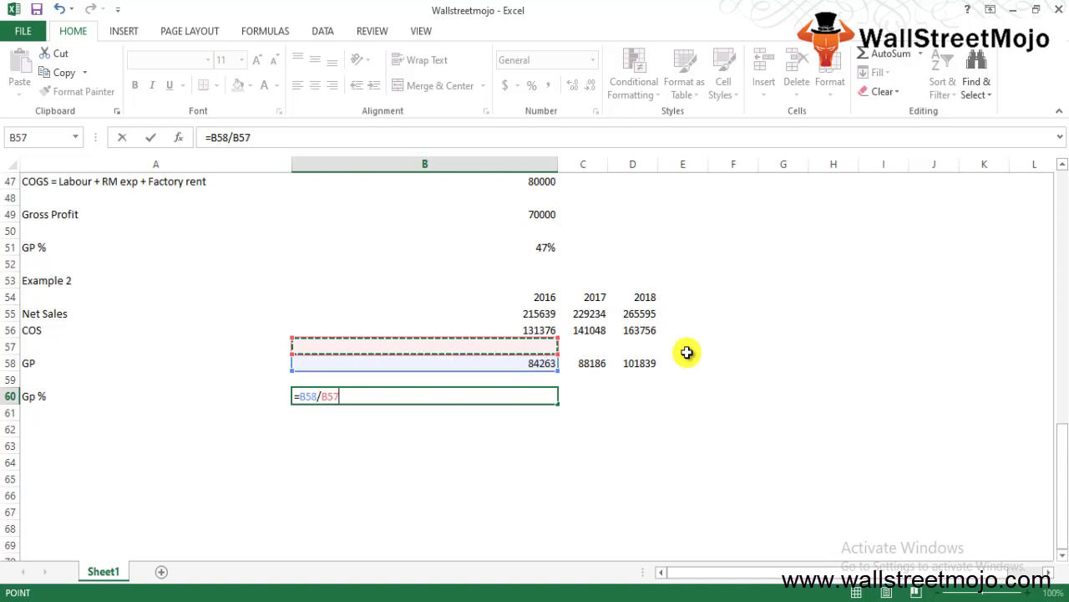
key("Up")
key("Up")
type("*")
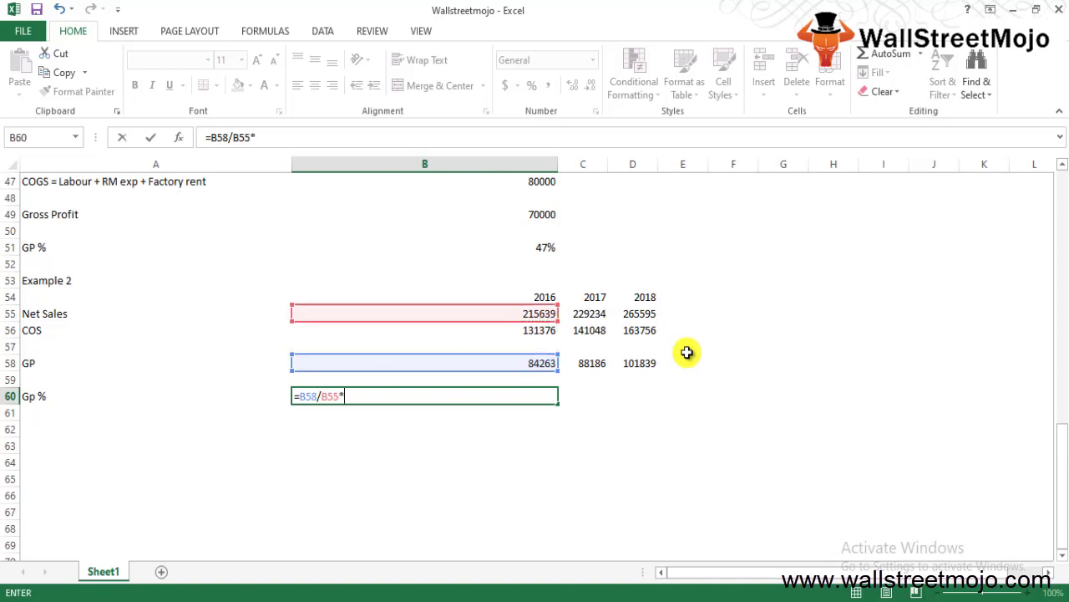
type("100%")
key("Return")
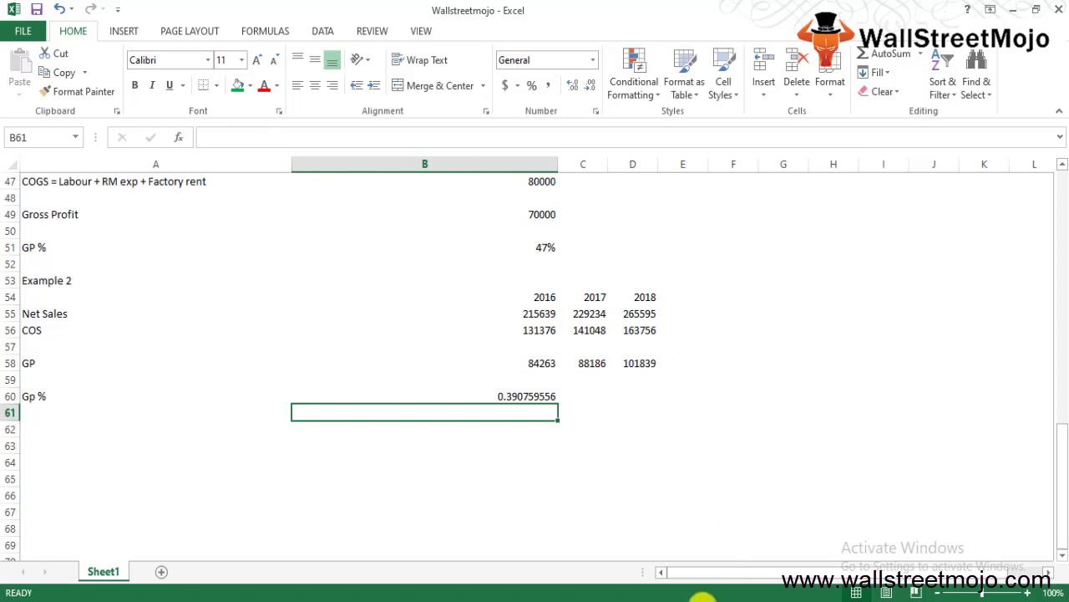
key("Up")
key("shift+Right")
key("shift+Right")
key("ctrl+r")
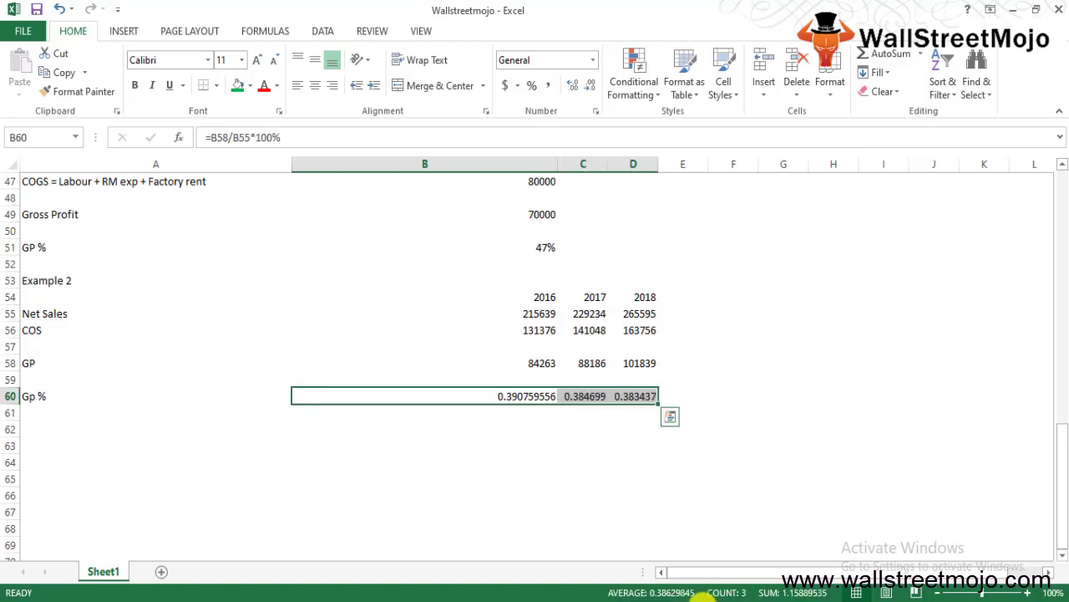
left_click(533, 87)
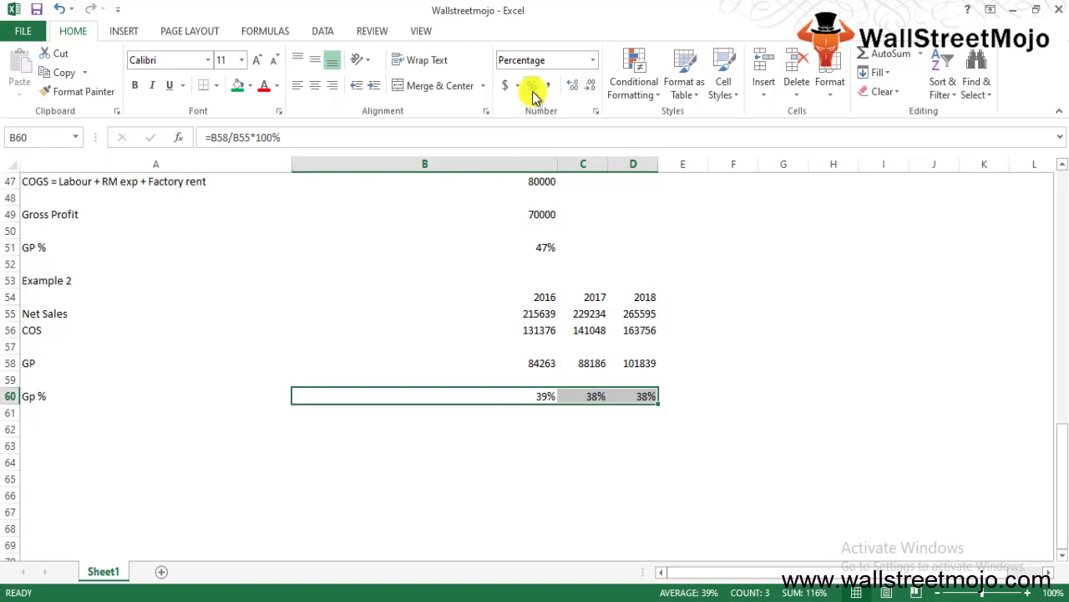
key("Down")
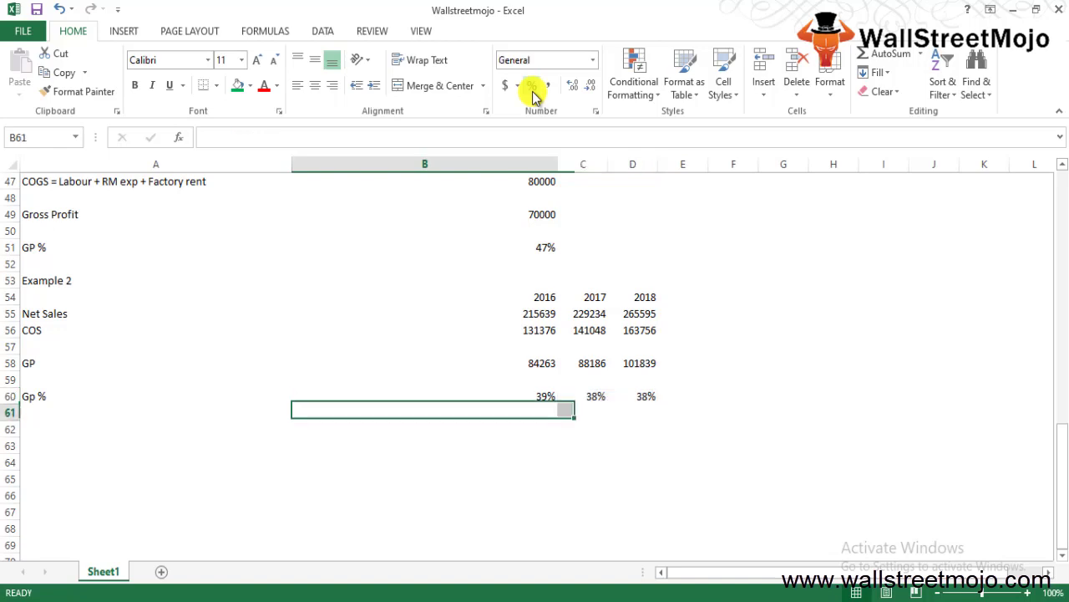
Add the heading 'Relevance and uses' in A62.
key("Left")
key("Down")
key("Down")
key("Down")
key("Down")
key("Down")
key("Down")
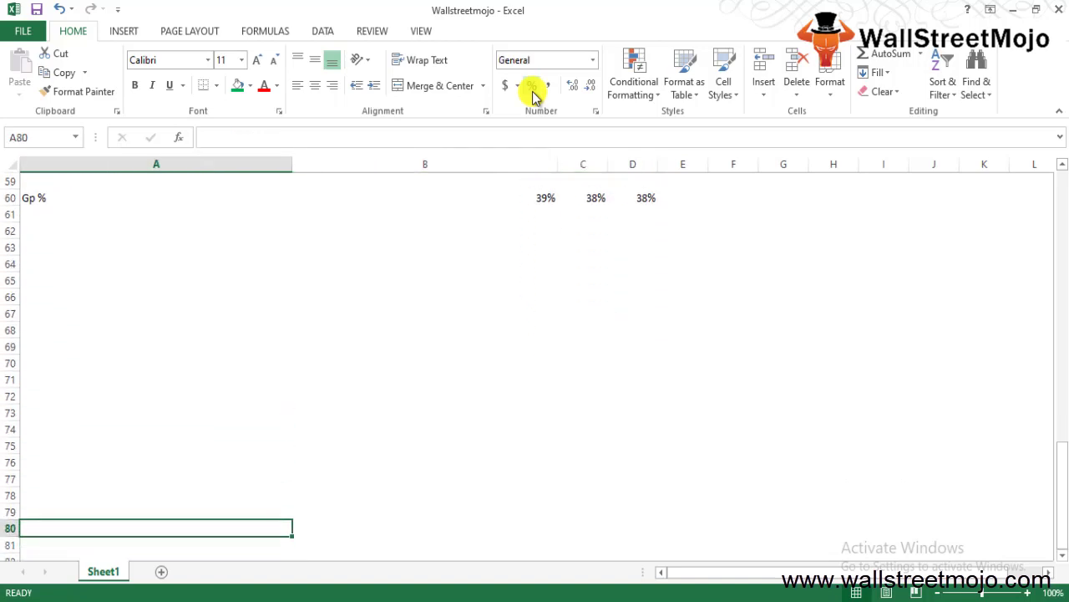
key("Up")
key("Up")
key("Up")
key("Up")
key("Up")
key("Up")
type("Rele")
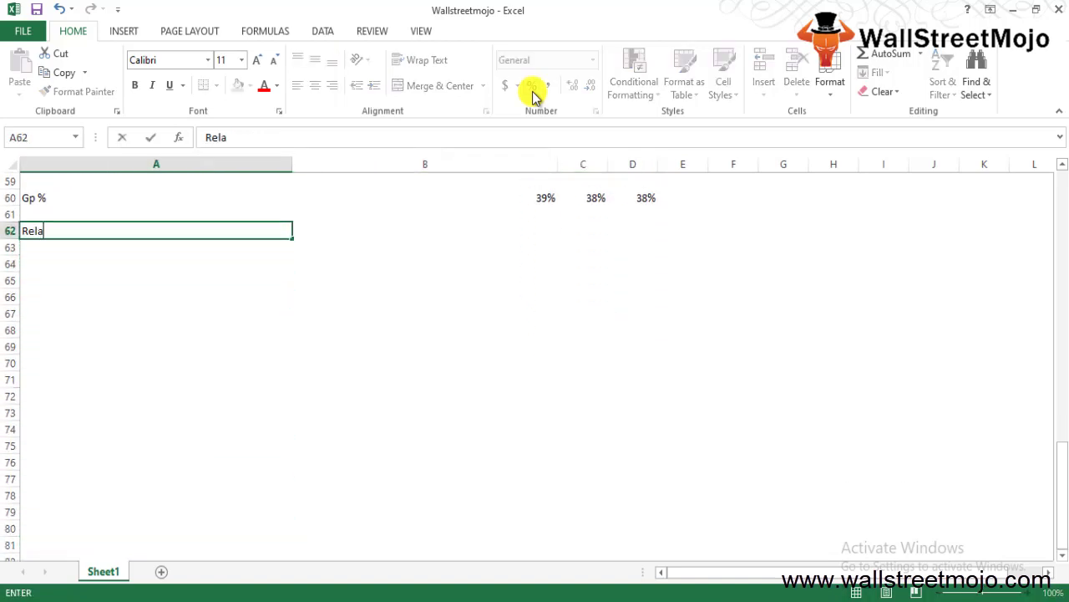
type("vance a")
type("nd uses")
key("Return")
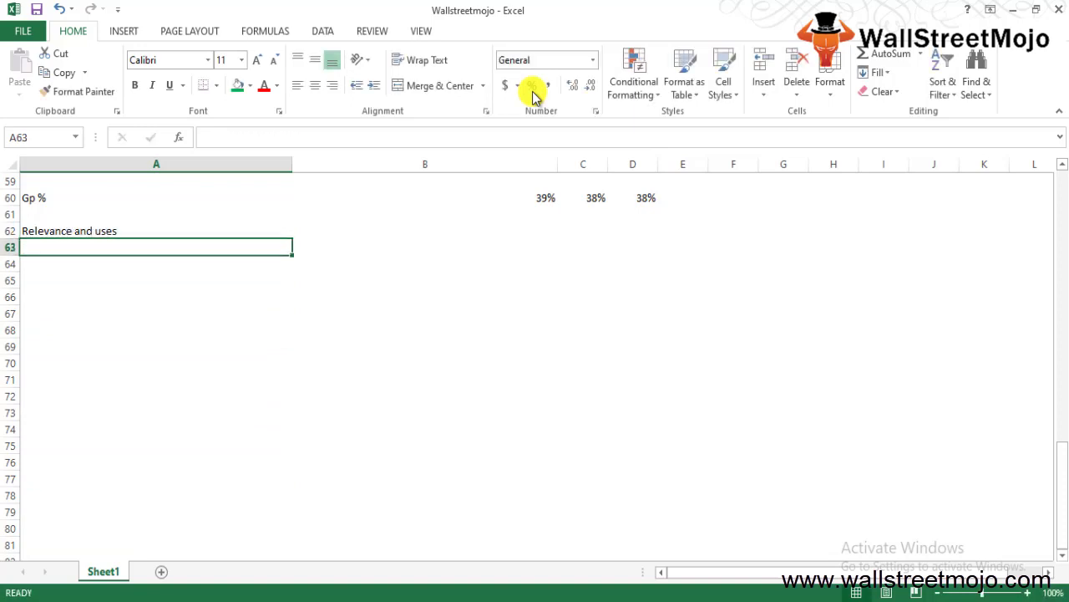
key("Return")
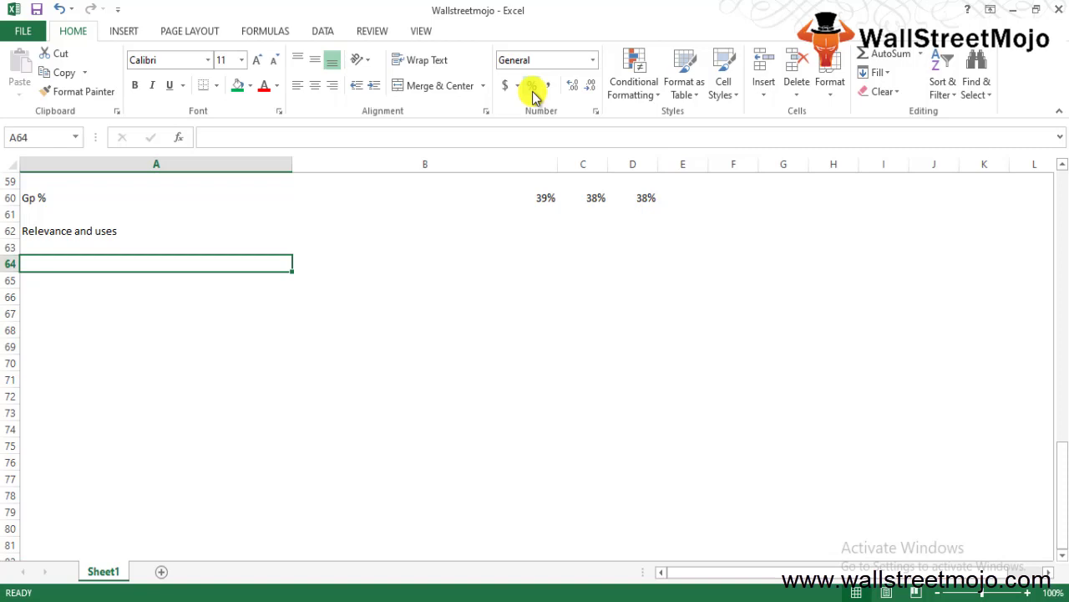
Add 'Indirect costs' in A64 and the financial benefit and viability note in A66.
type("Indirec")
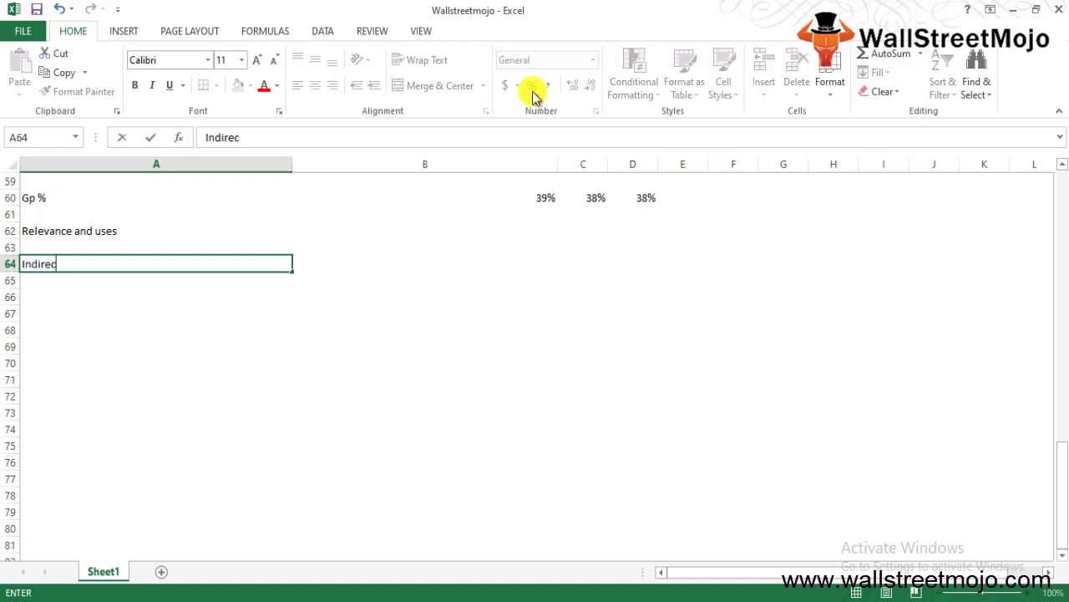
type("to")
key("BackSpace")
type("costs")
key("Return")
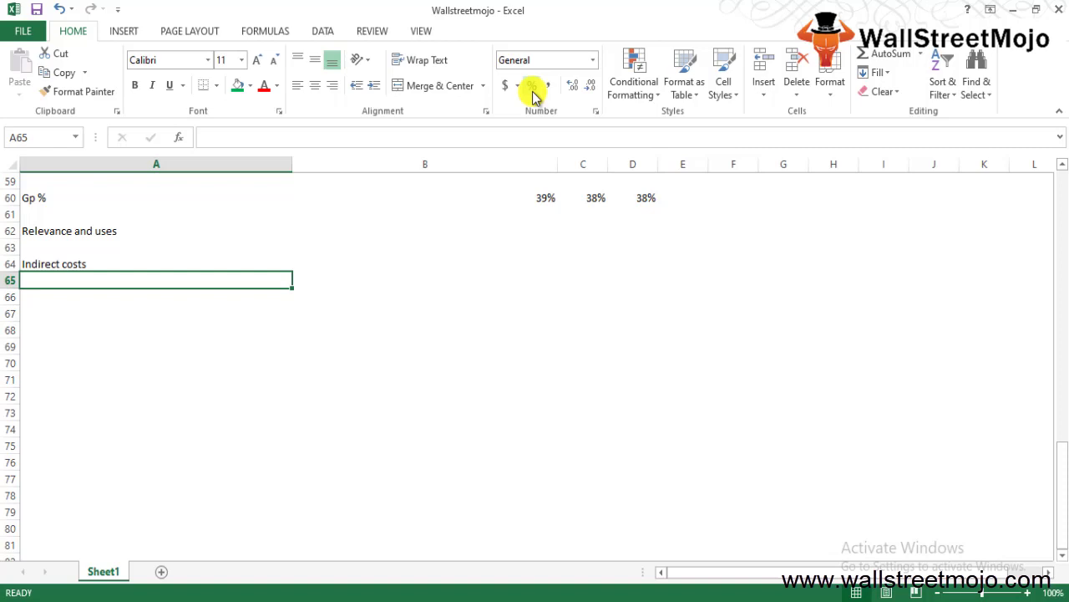
key("Down")
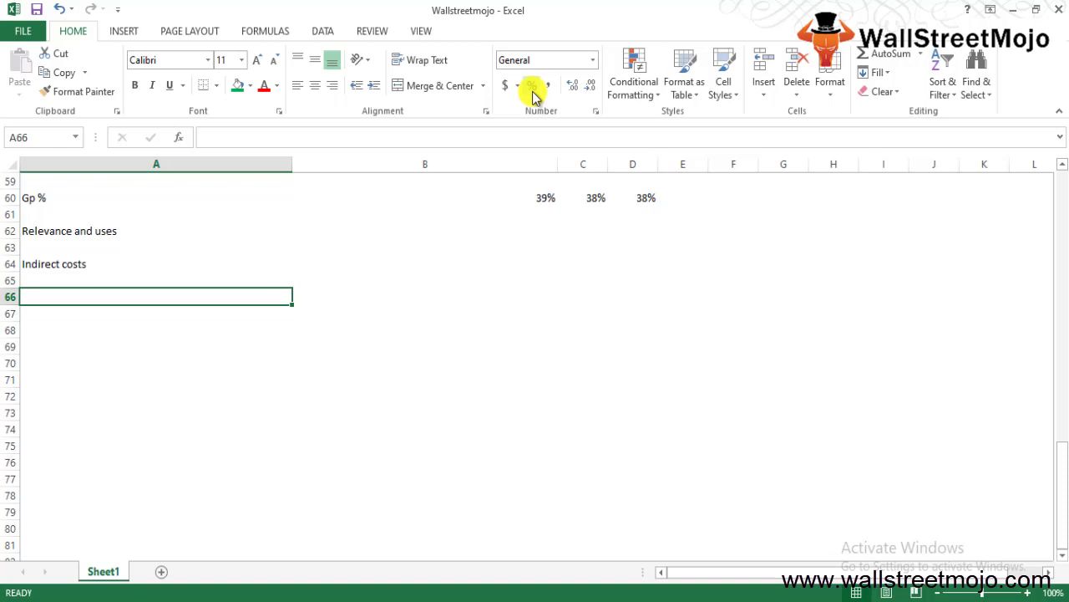
type("Indicati")
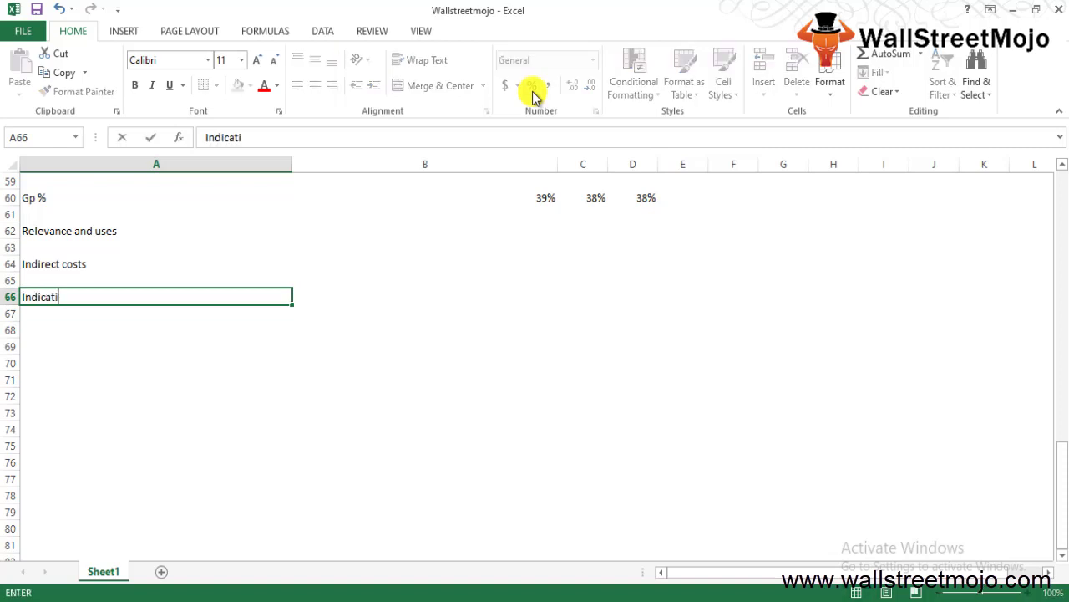
type("on of the")
type(" financial be")
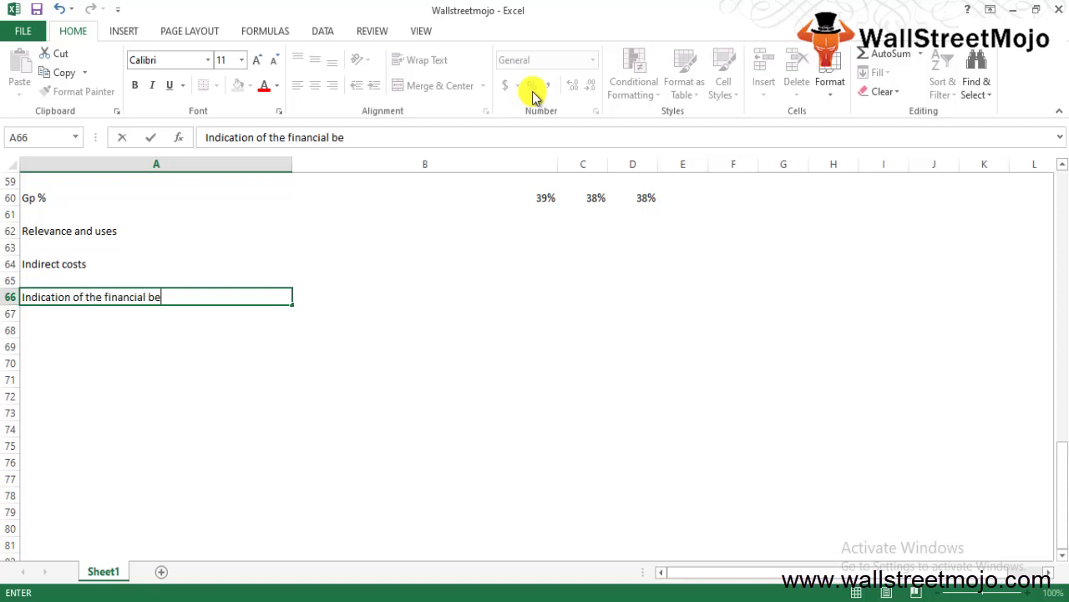
type("nefit ")
type("and viab")
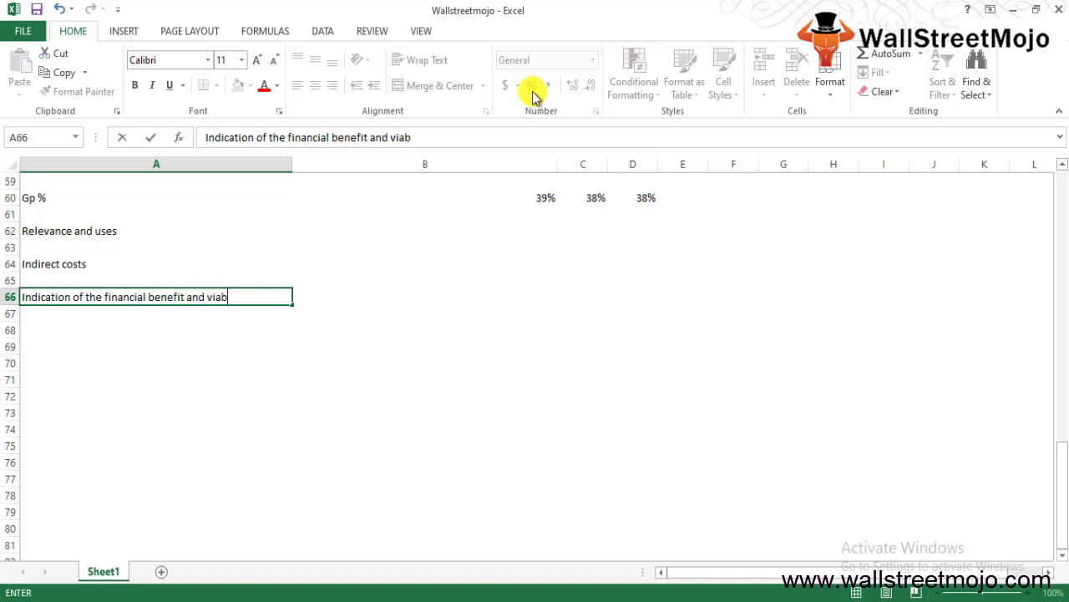
type("lity of a")
type(" partic")
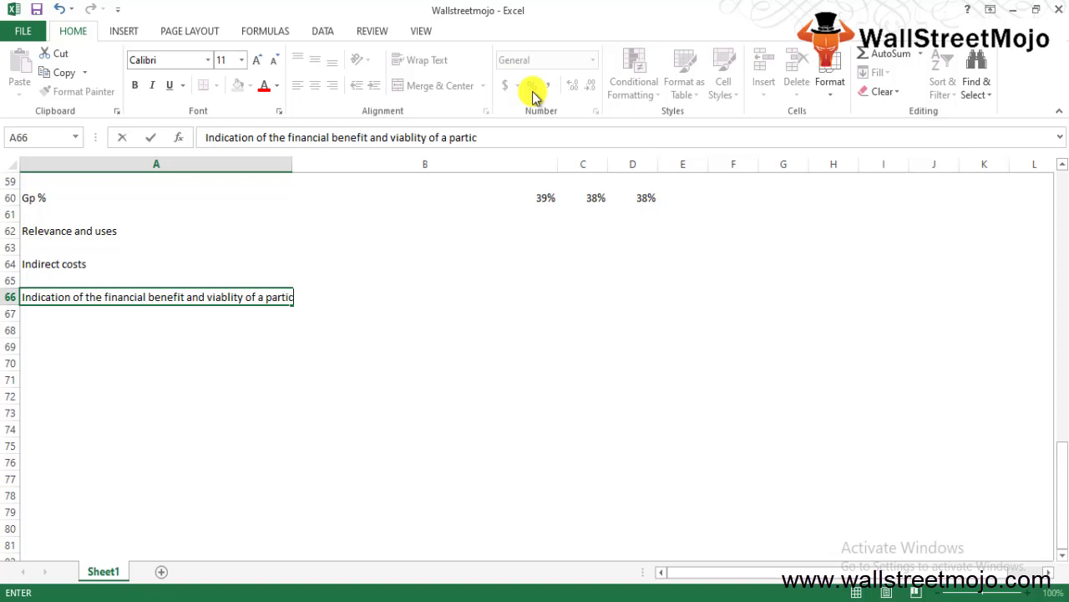
type("ular")
type(" product or ")
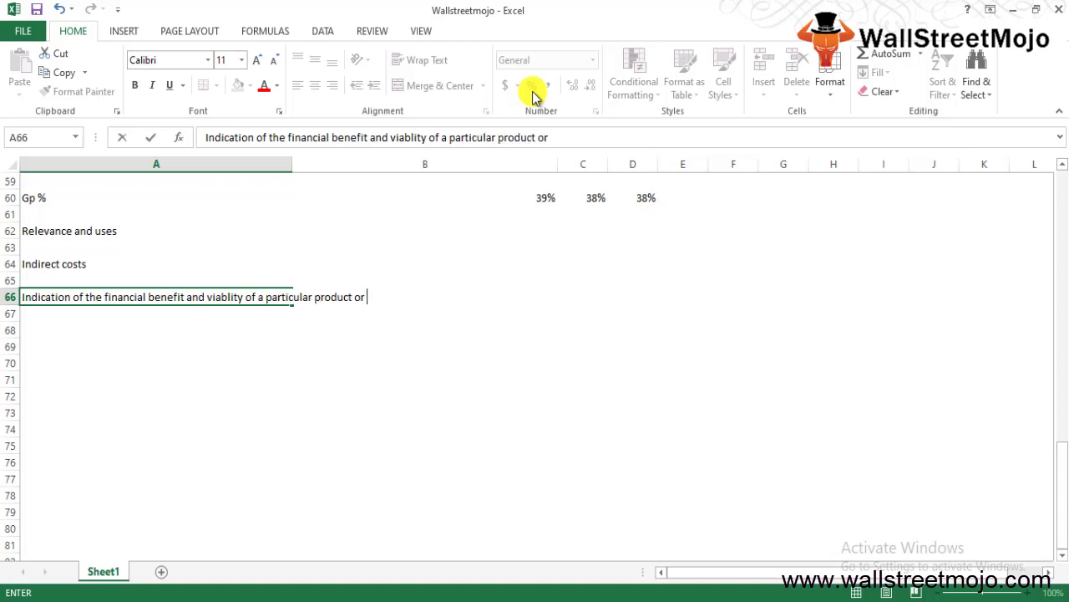
type("service")
type("s")
key("Return")
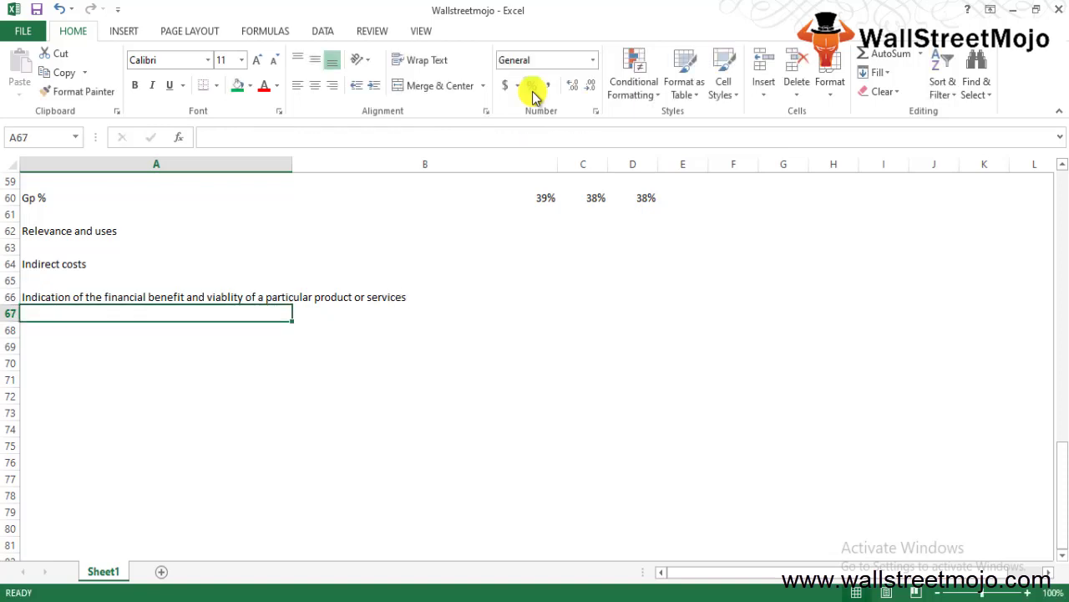
key("Return")
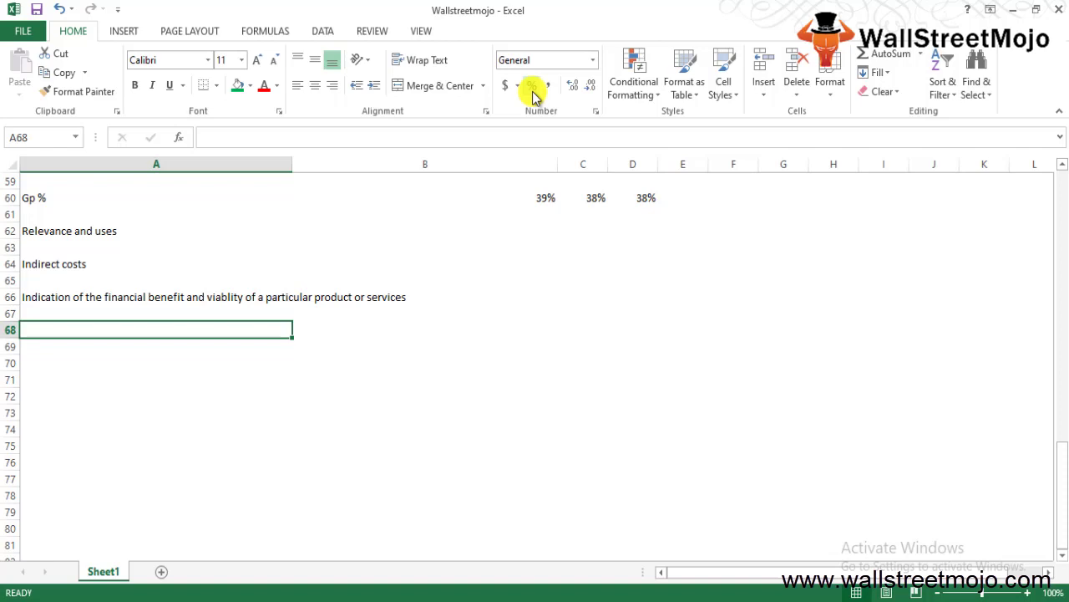
Type the note 'Eartn GP' in A68.
key("Down")
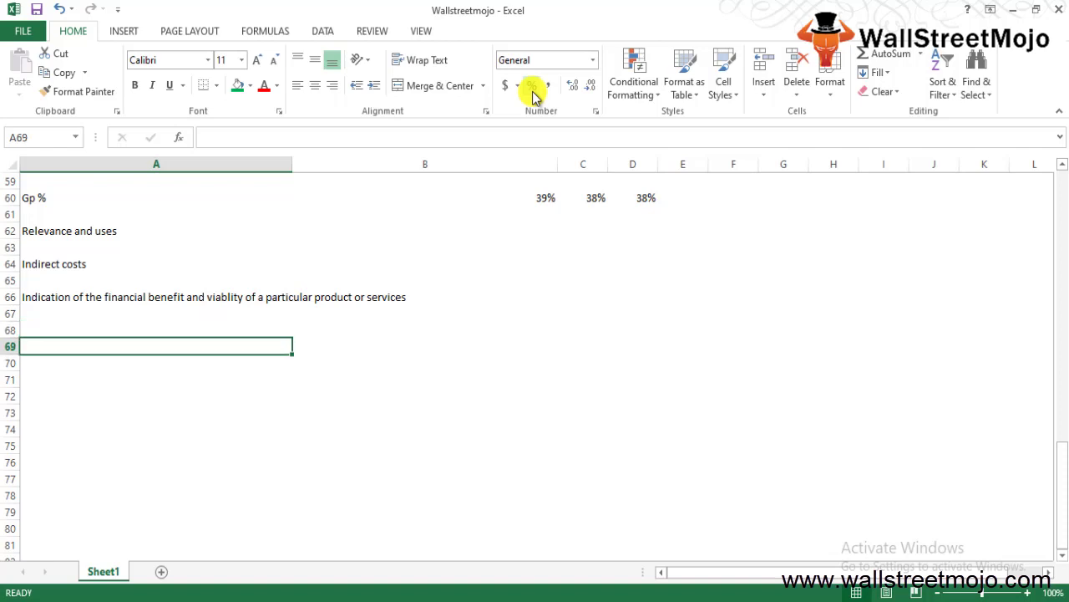
key("Up")
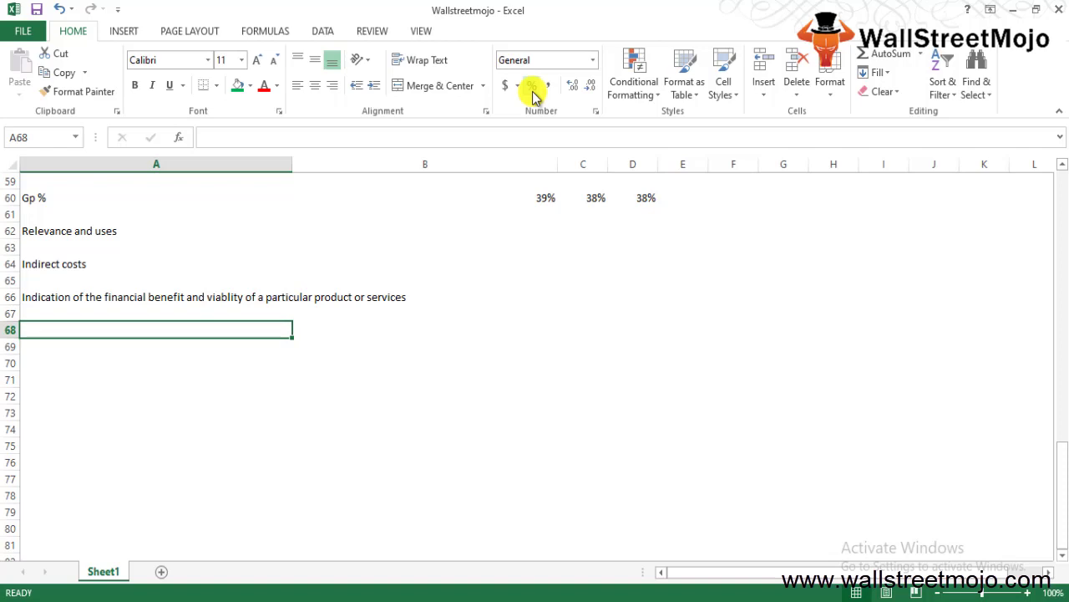
type("Eartn")
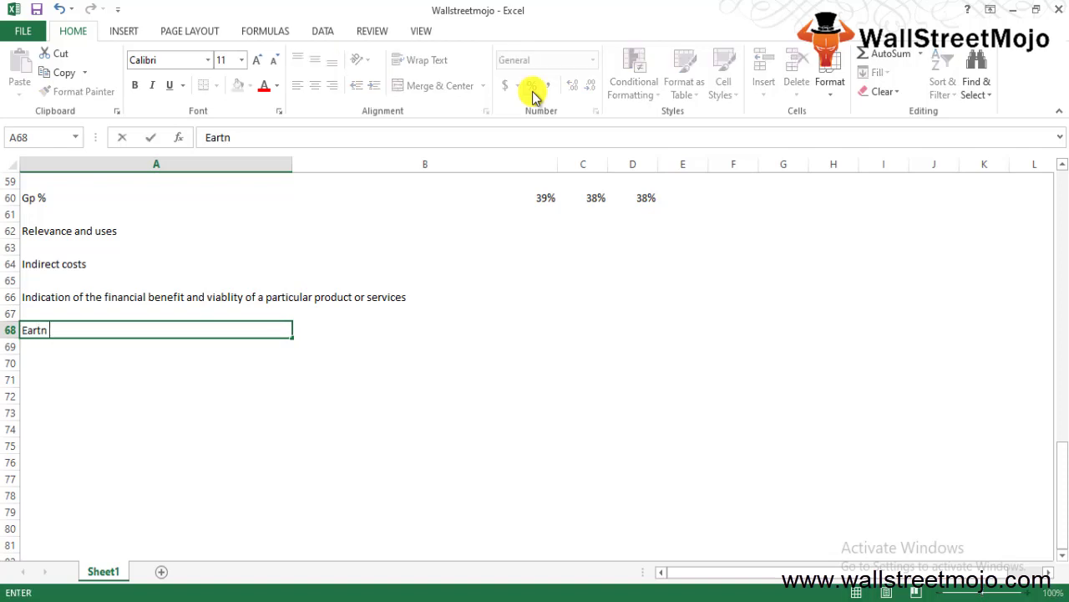
type(" GP")
key("Return")
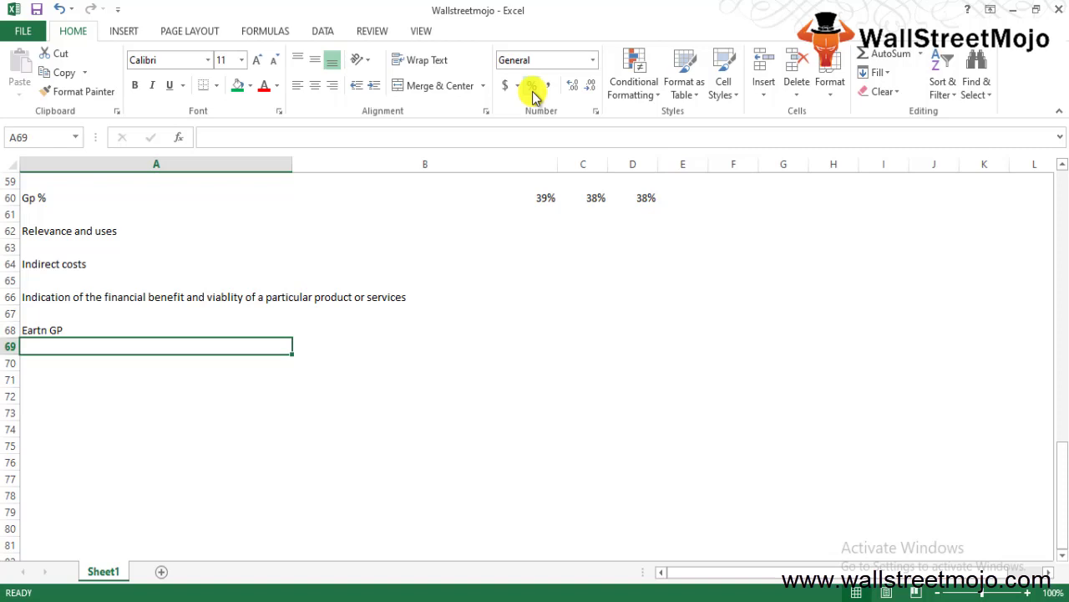
key("Down")
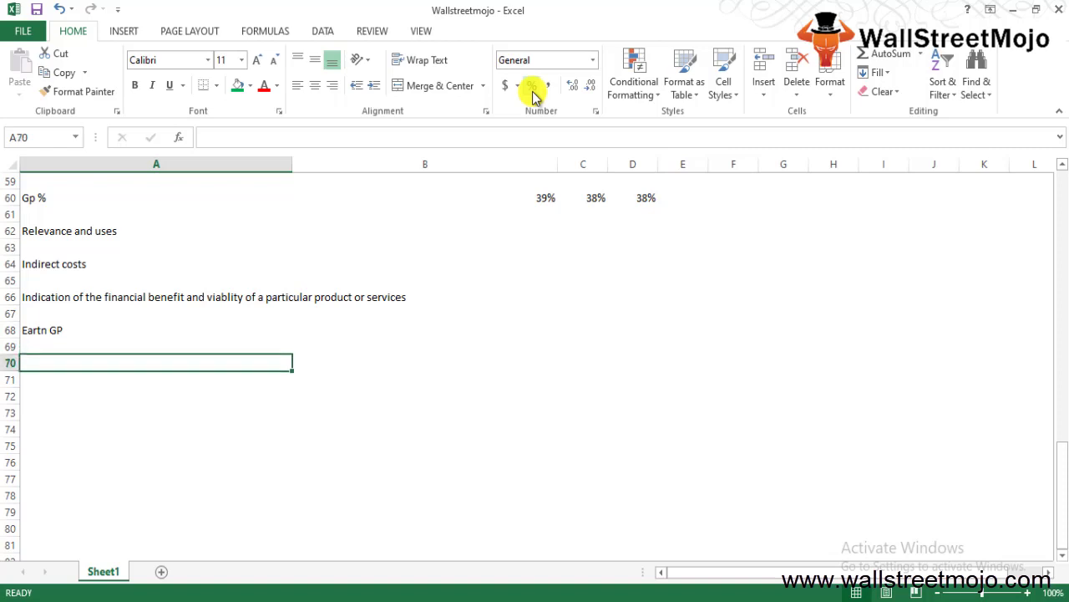